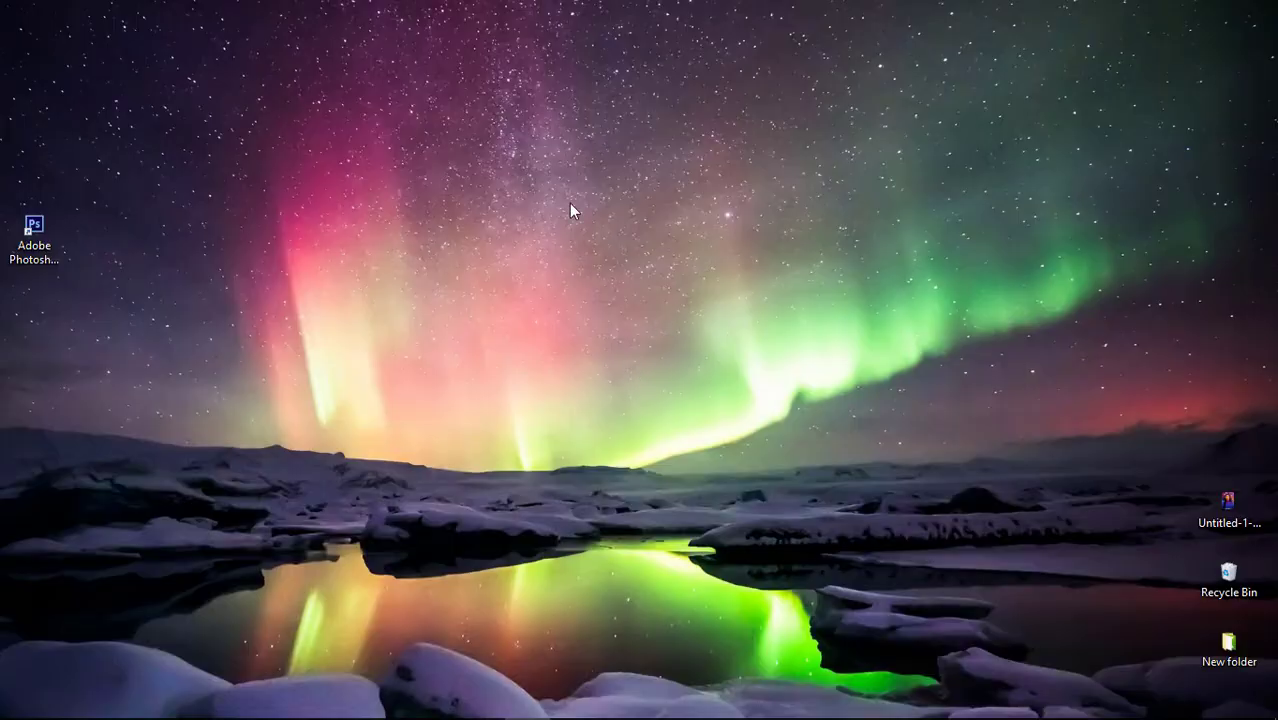
- Launch Adobe Photoshop CS6 from its desktop shortcut to an empty workspace
left_click_drag(34, 235, 175, 240)
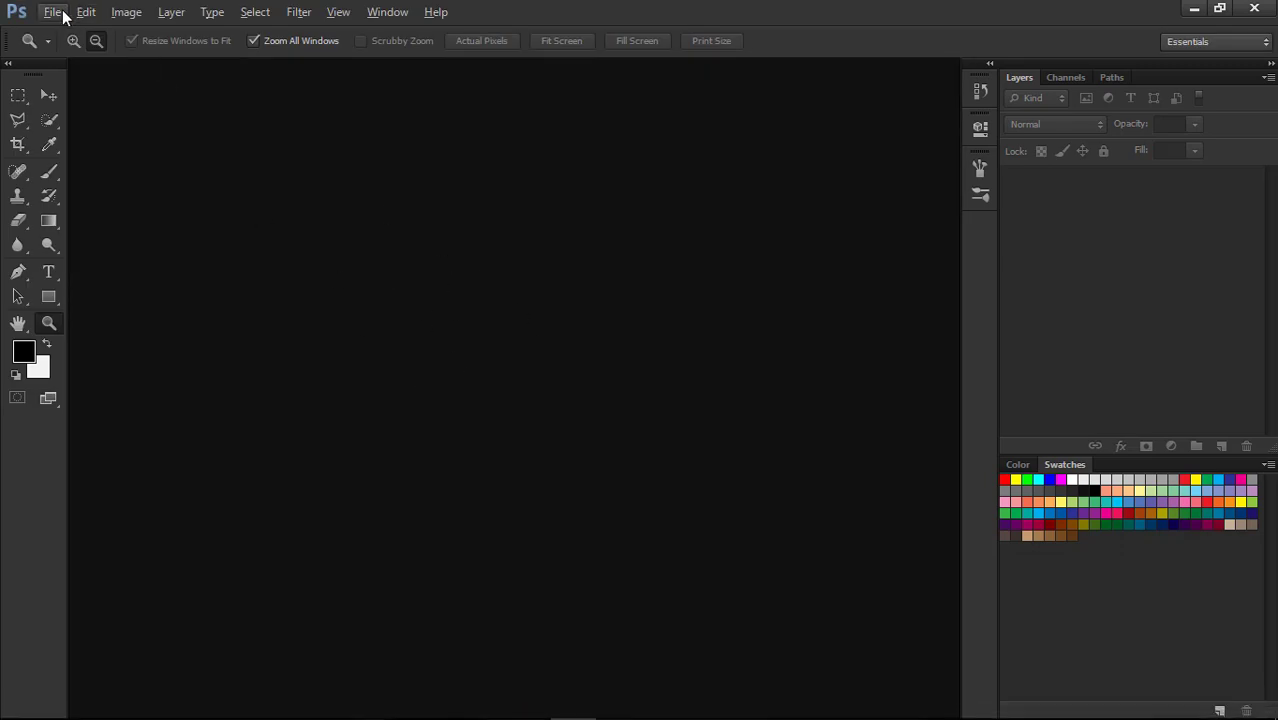
- Open the potrait.png cutout image
left_click(64, 14)
left_click(58, 50)
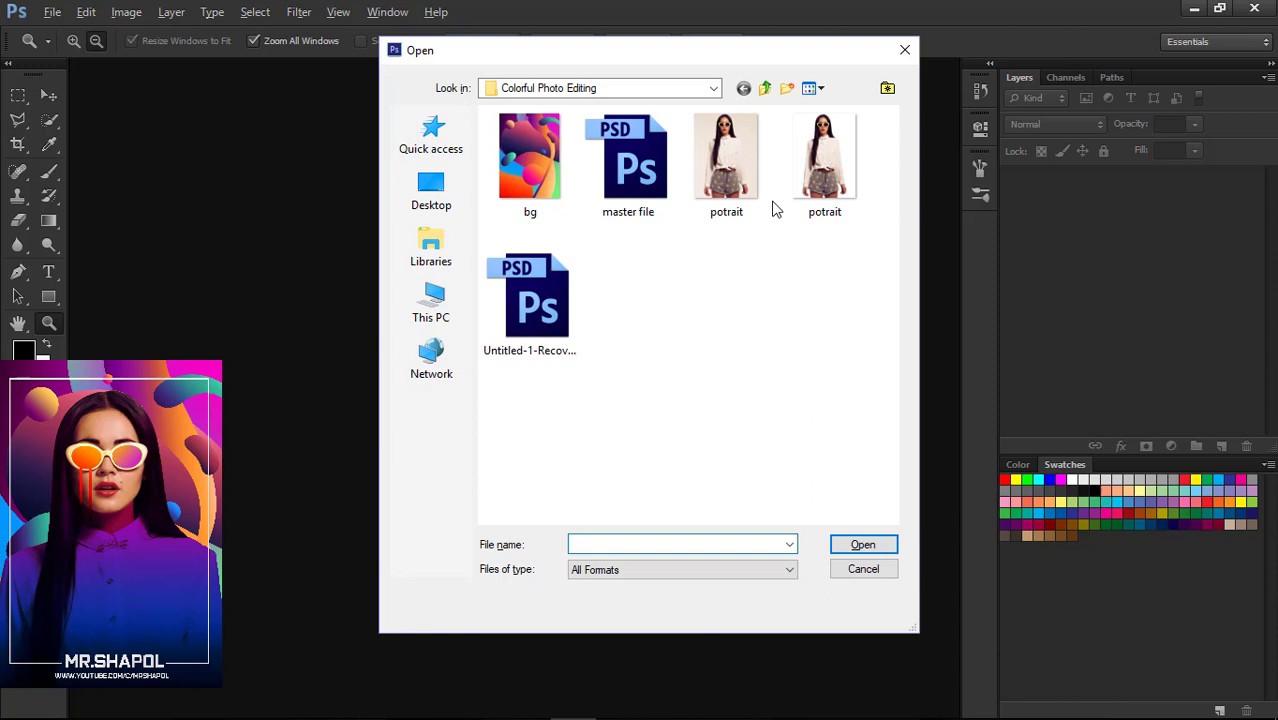
double_click(845, 160)
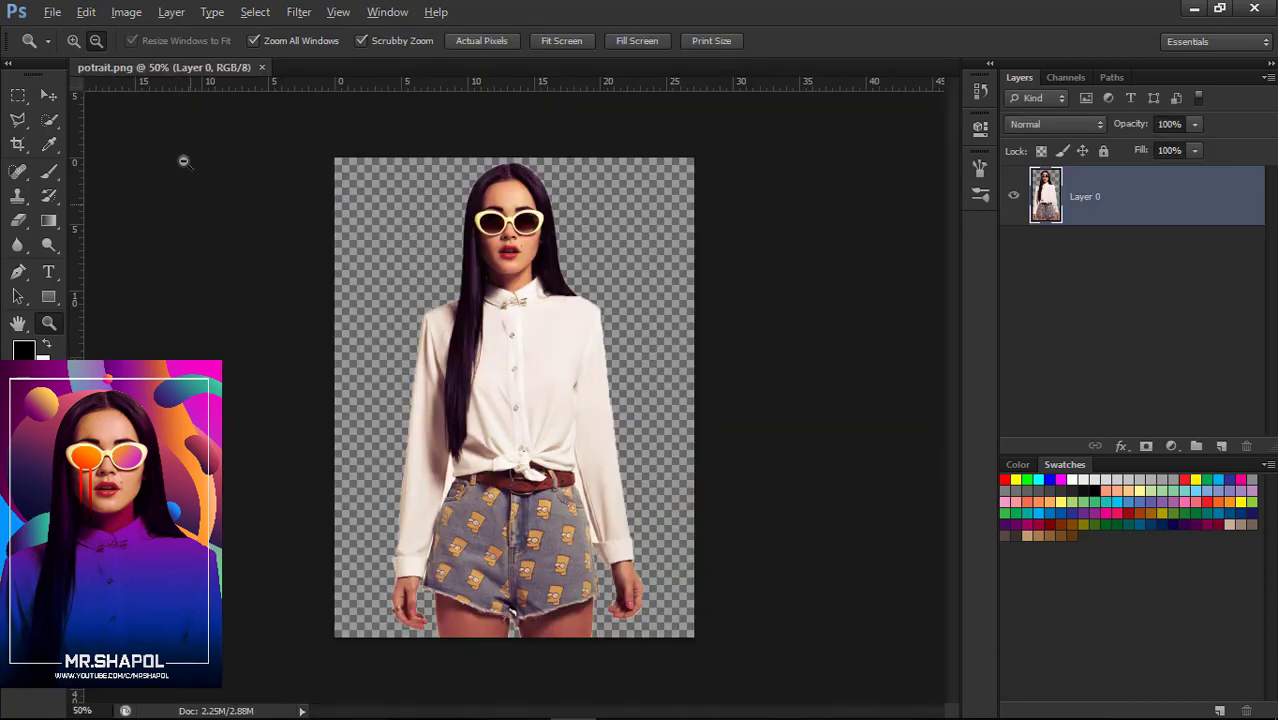
- Scale the portrait layer to about 180%, commit it, and hide transform controls
key("ctrl+t")
left_click_drag(608, 616, 606, 626)
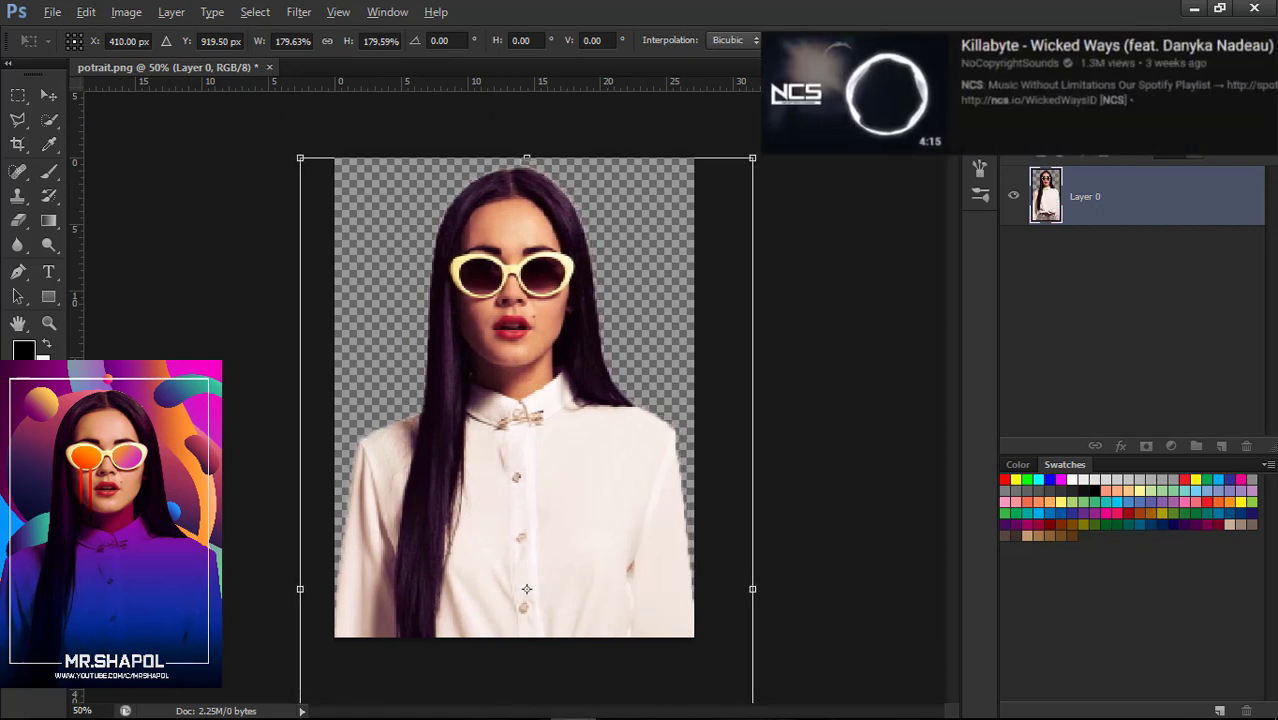
key("Return")
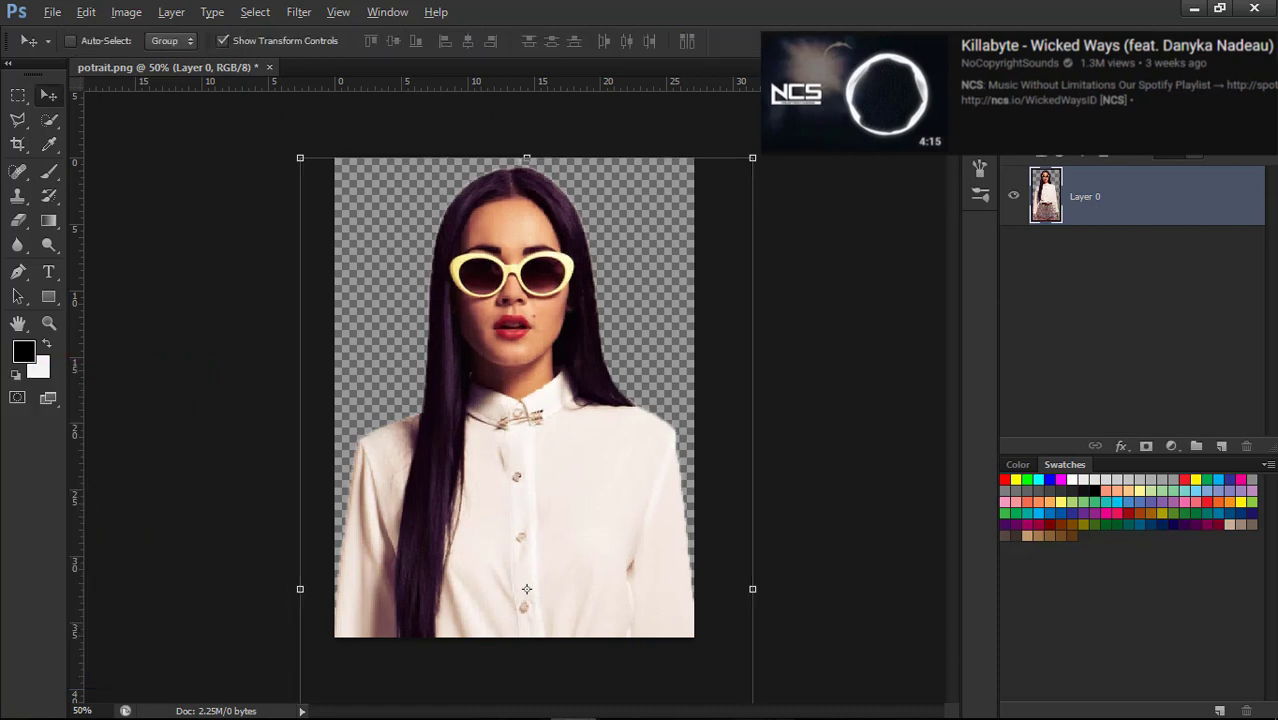
left_click(222, 41)
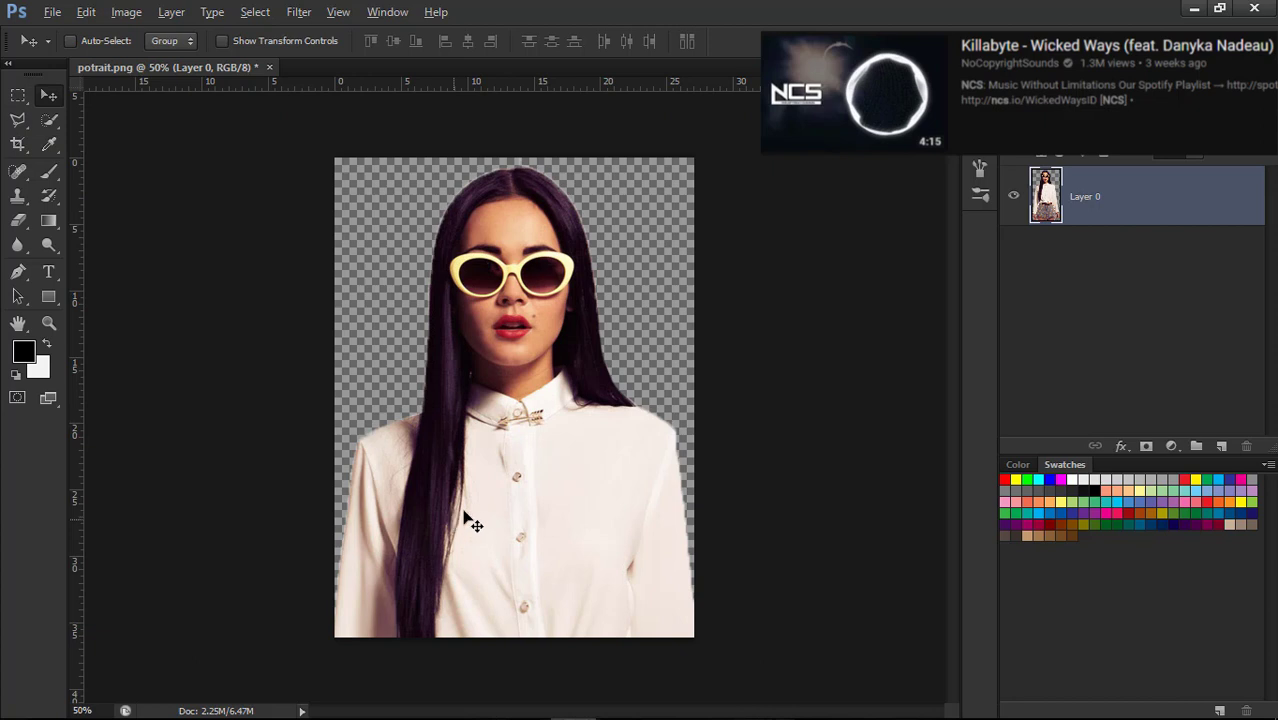
left_click(49, 119)
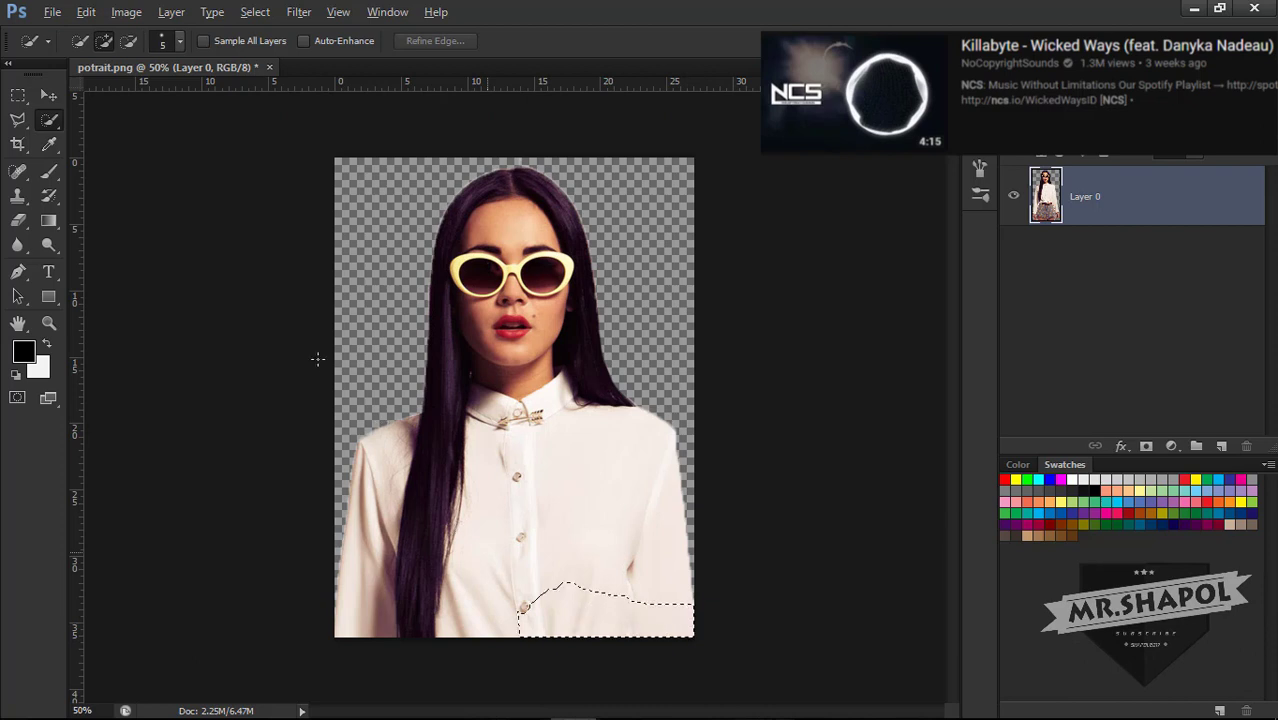
- Quick-select the woman's body, face and hair, then mask Layer 0 to that selection
left_click_drag(317, 358, 590, 364)
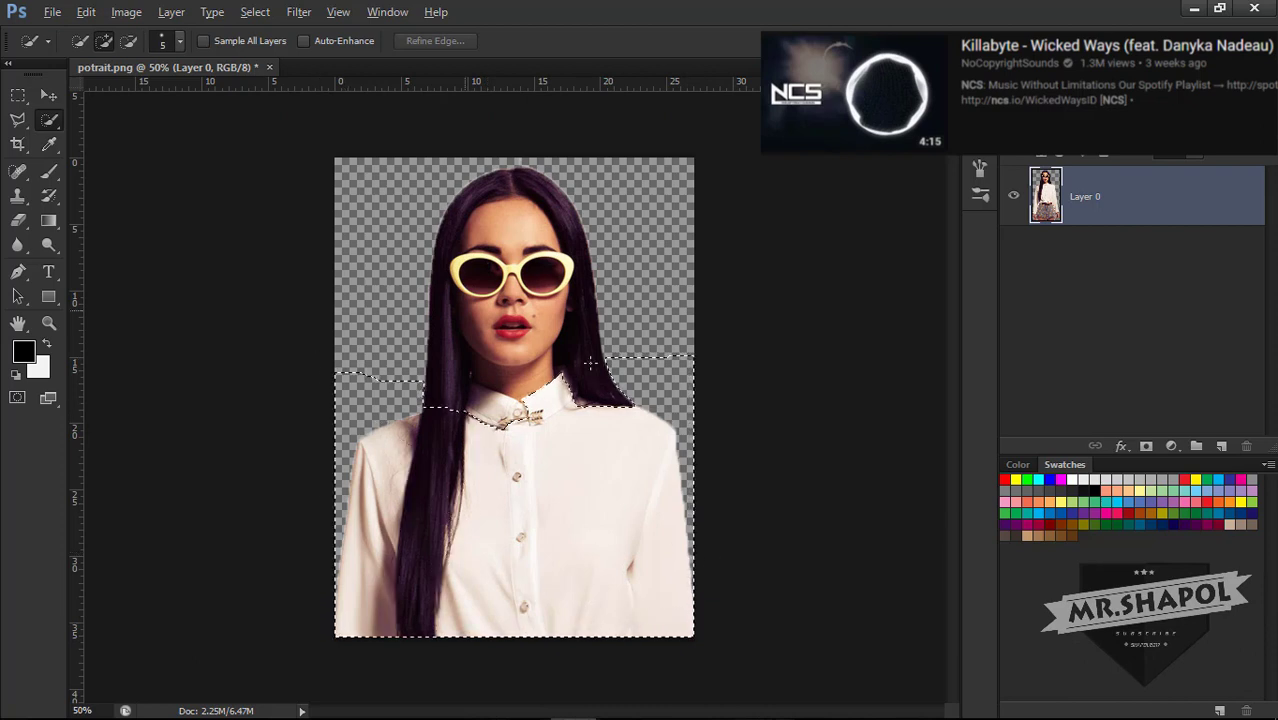
left_click_drag(590, 364, 593, 294)
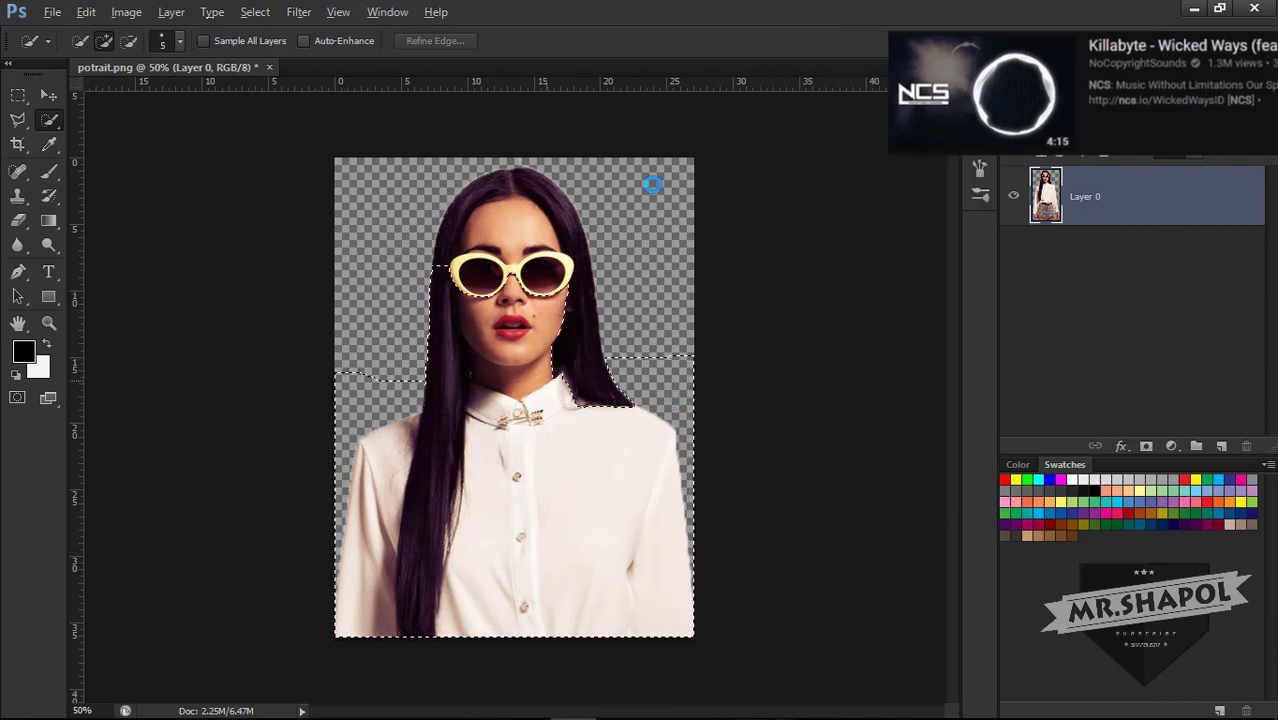
mouse_move(652, 184)
left_mouse_down()
mouse_move(481, 272)
mouse_move(328, 491)
left_mouse_up()
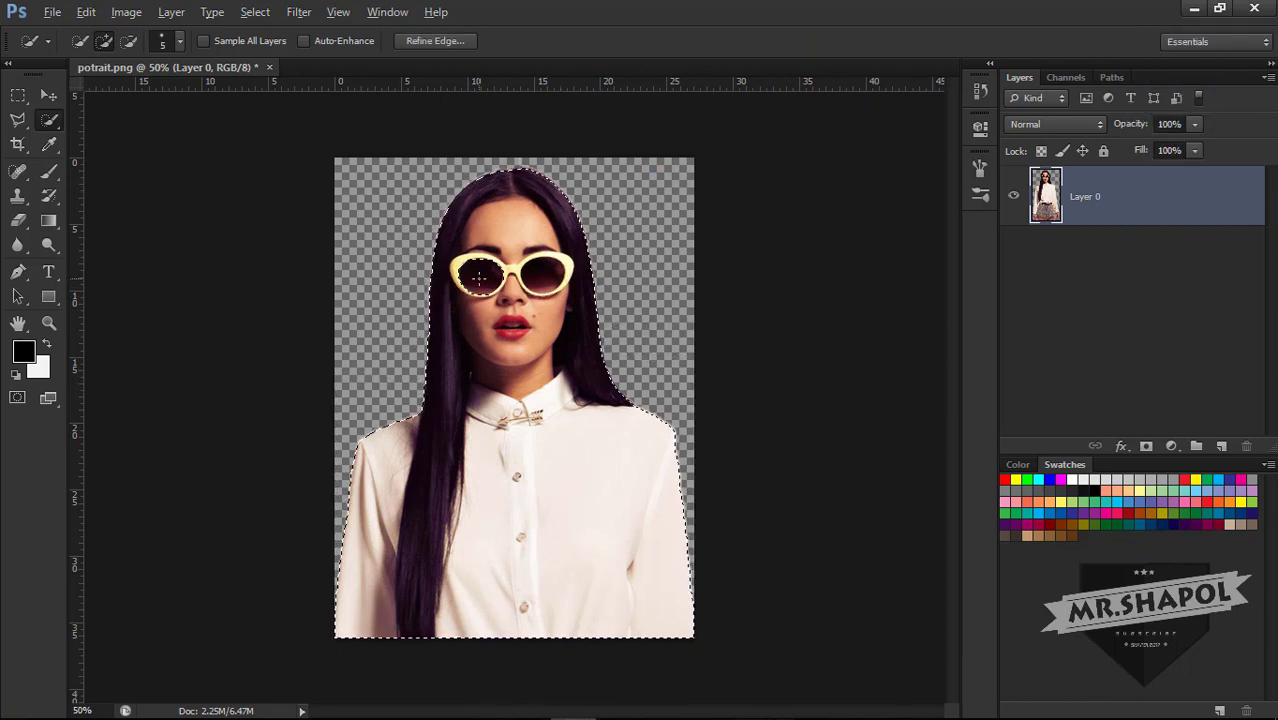
left_click_drag(479, 277, 556, 123)
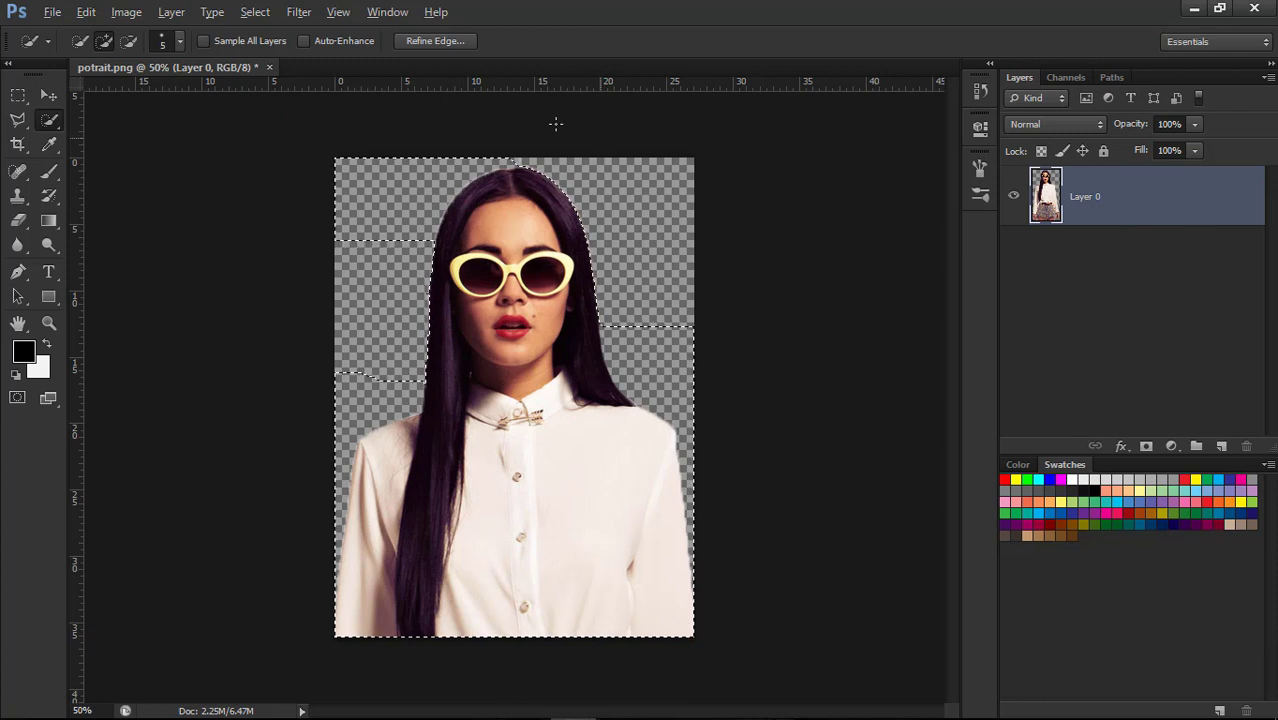
key("ctrl+z")
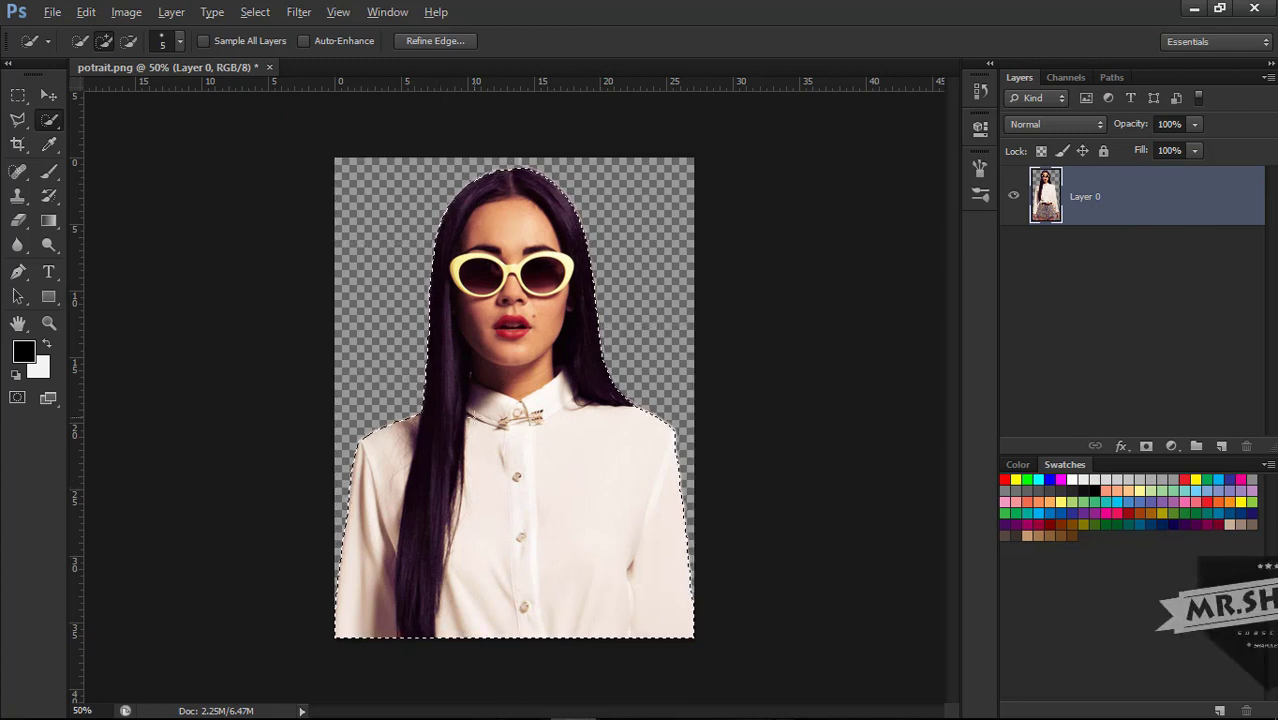
right_click(472, 436)
key("Escape")
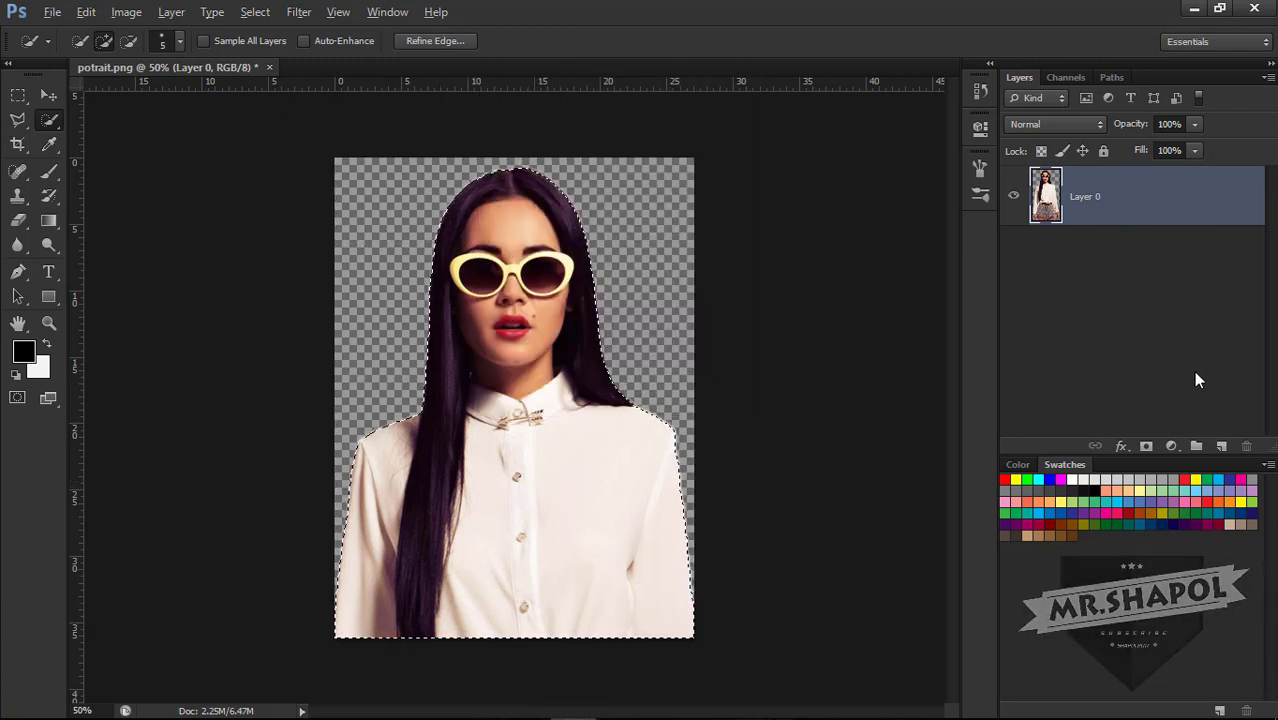
left_click(1146, 446)
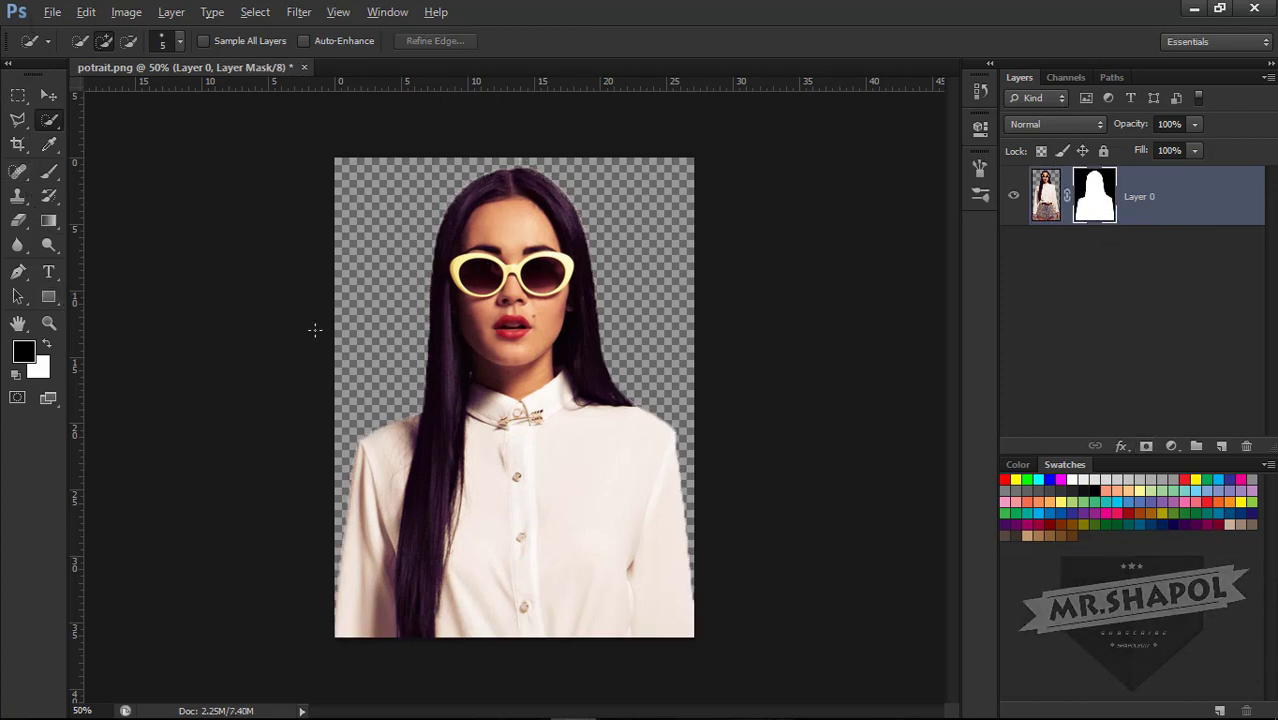
- Add empty Layer 1 and base a gradient on the Black, White preset
left_click(1225, 445)
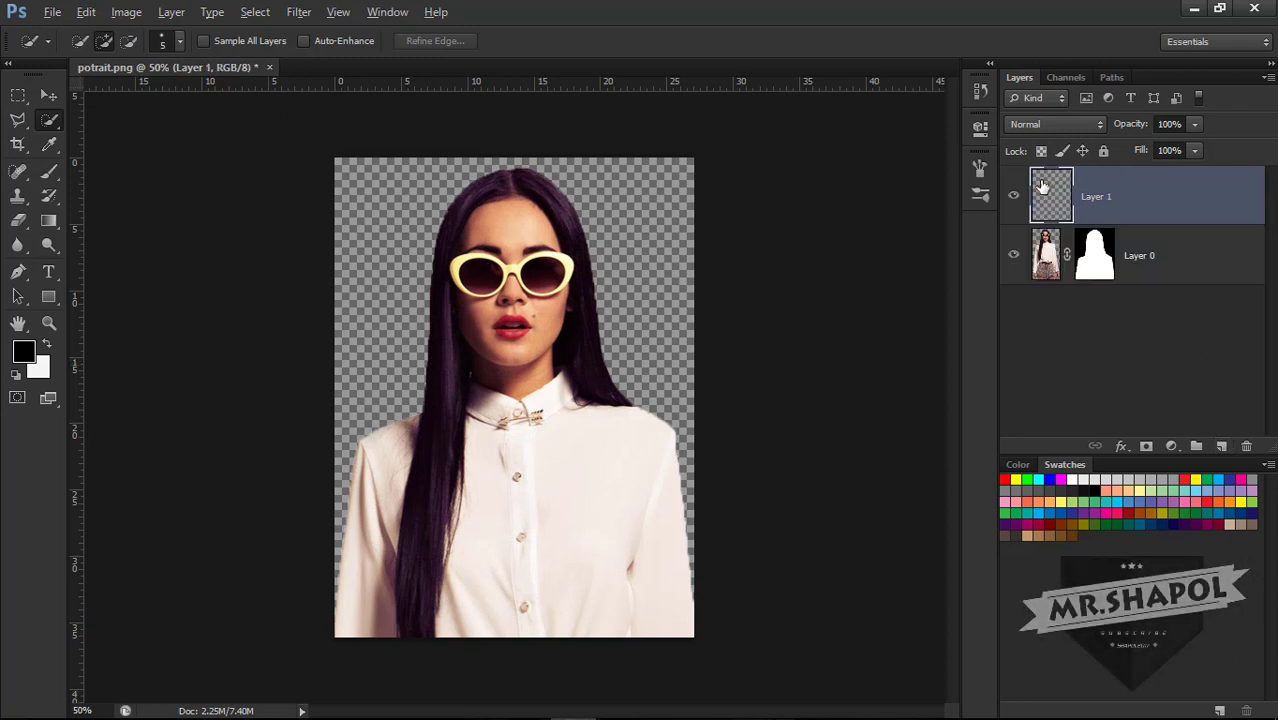
left_click(48, 222)
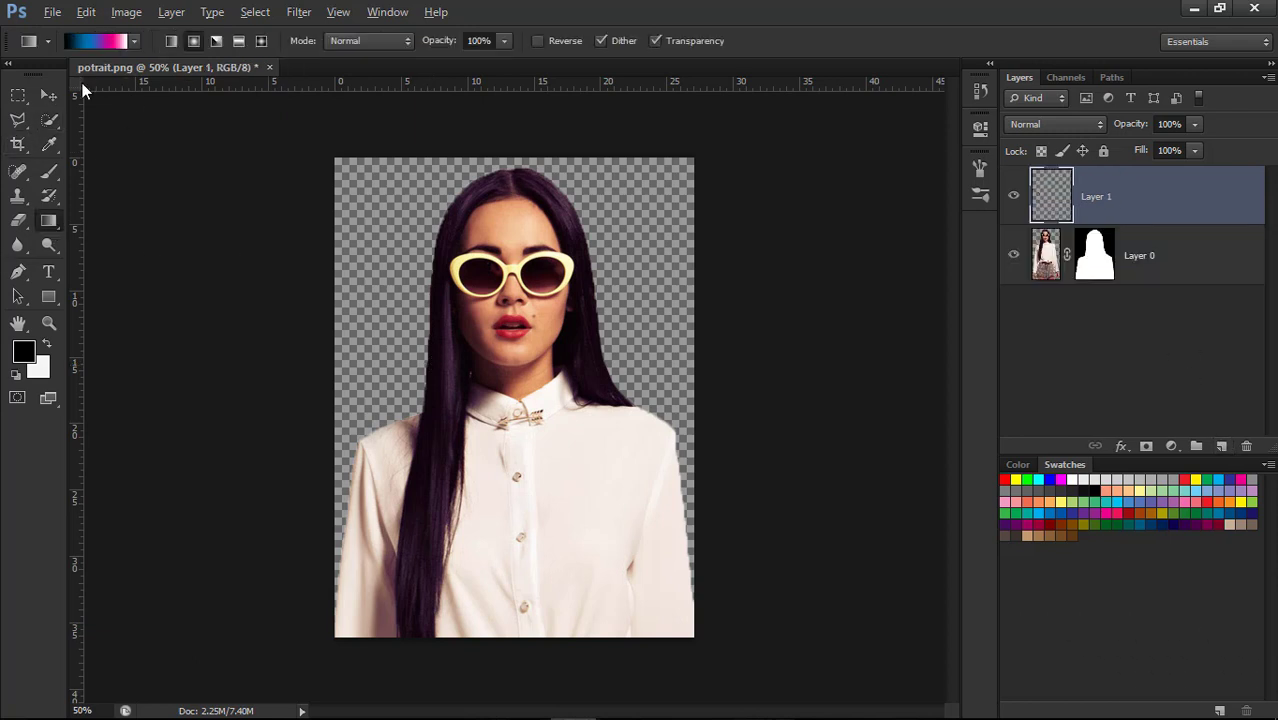
left_click(110, 42)
left_click_drag(754, 229, 774, 162)
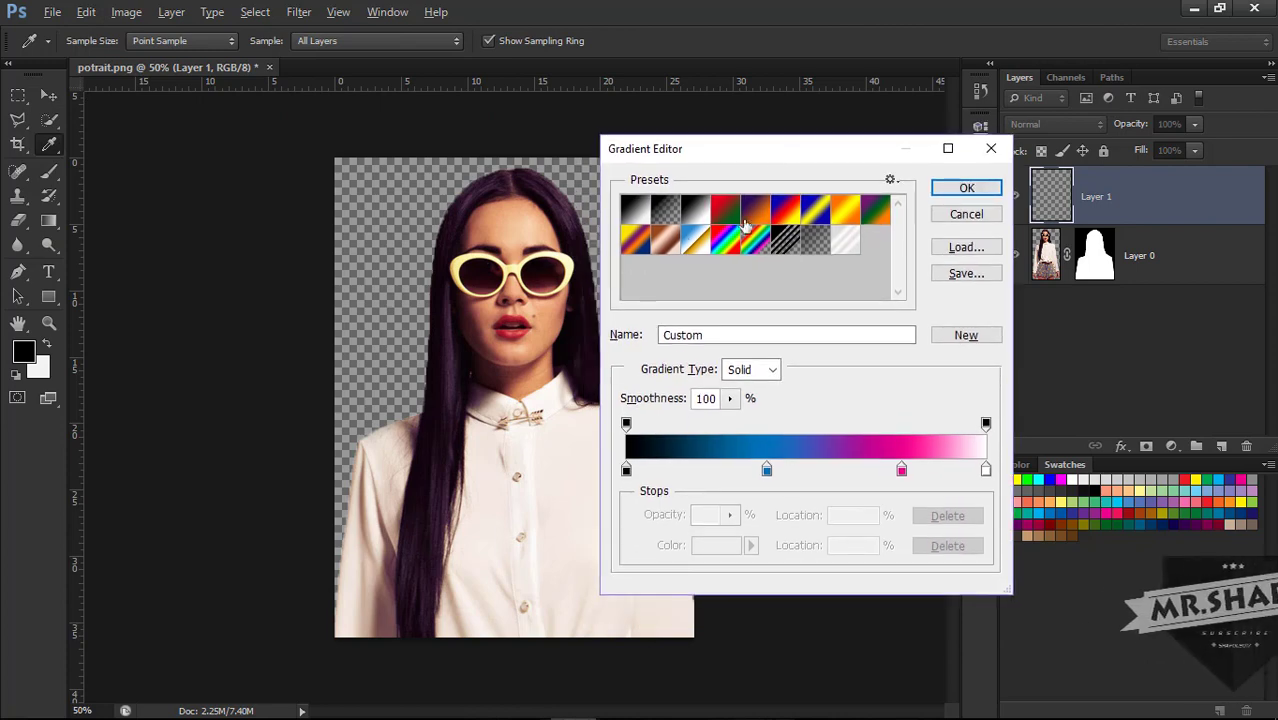
left_click(706, 207)
- Add a light blue colour stop at 22% to the gradient
left_click(694, 469)
left_click_drag(694, 469, 703, 469)
double_click(703, 469)
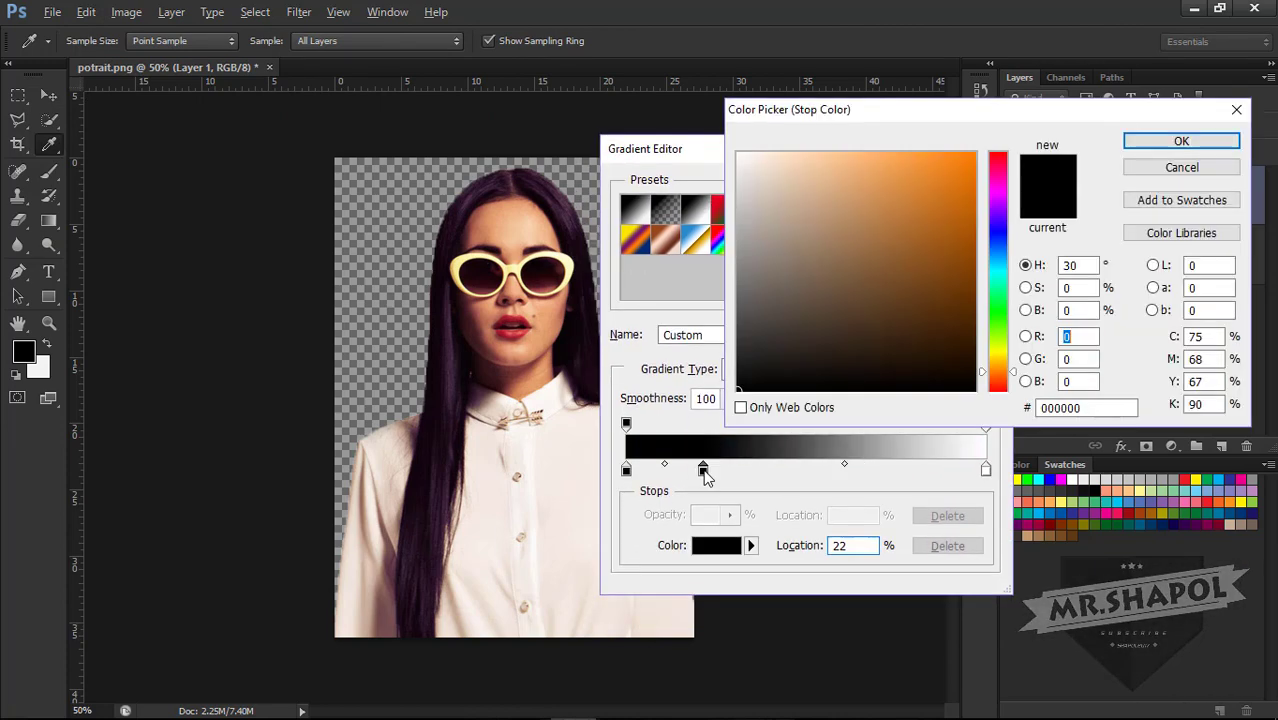
left_click(1061, 503)
left_click(904, 204)
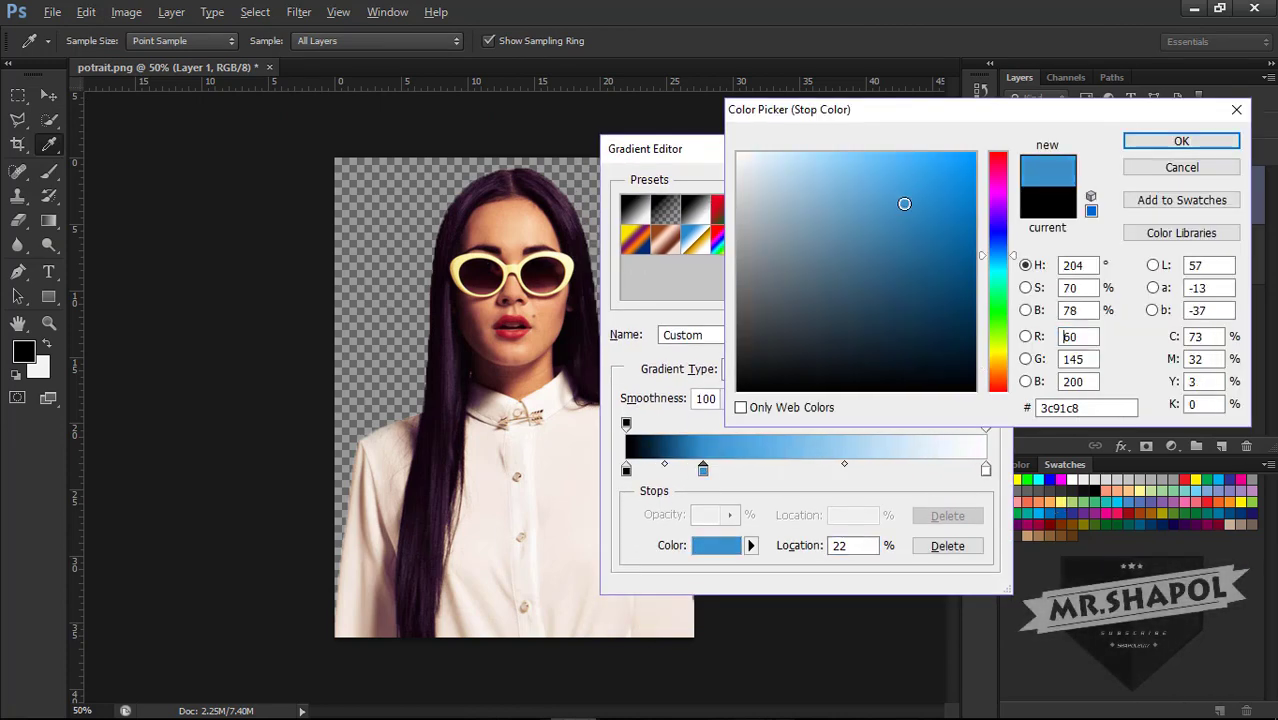
left_click(1181, 141)
- Add a magenta colour stop at 75% and accept the custom gradient
left_click(894, 470)
double_click(894, 470)
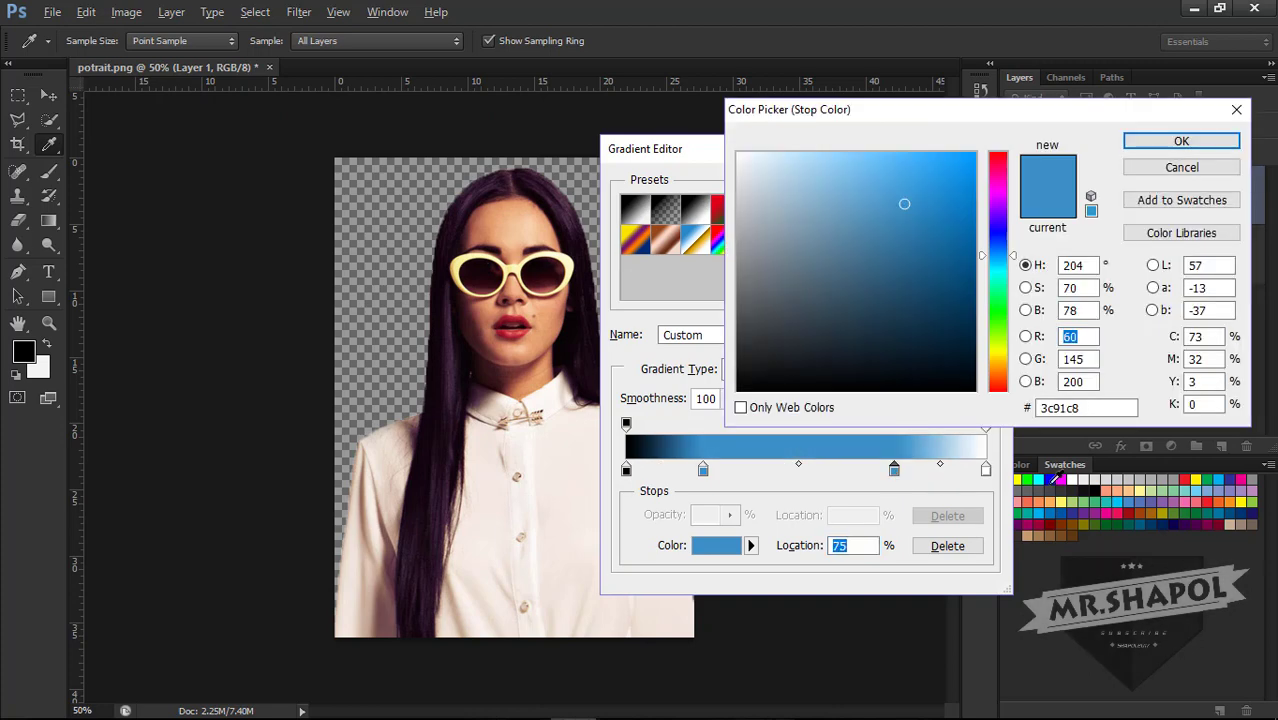
left_click(1121, 503)
left_click(1160, 141)
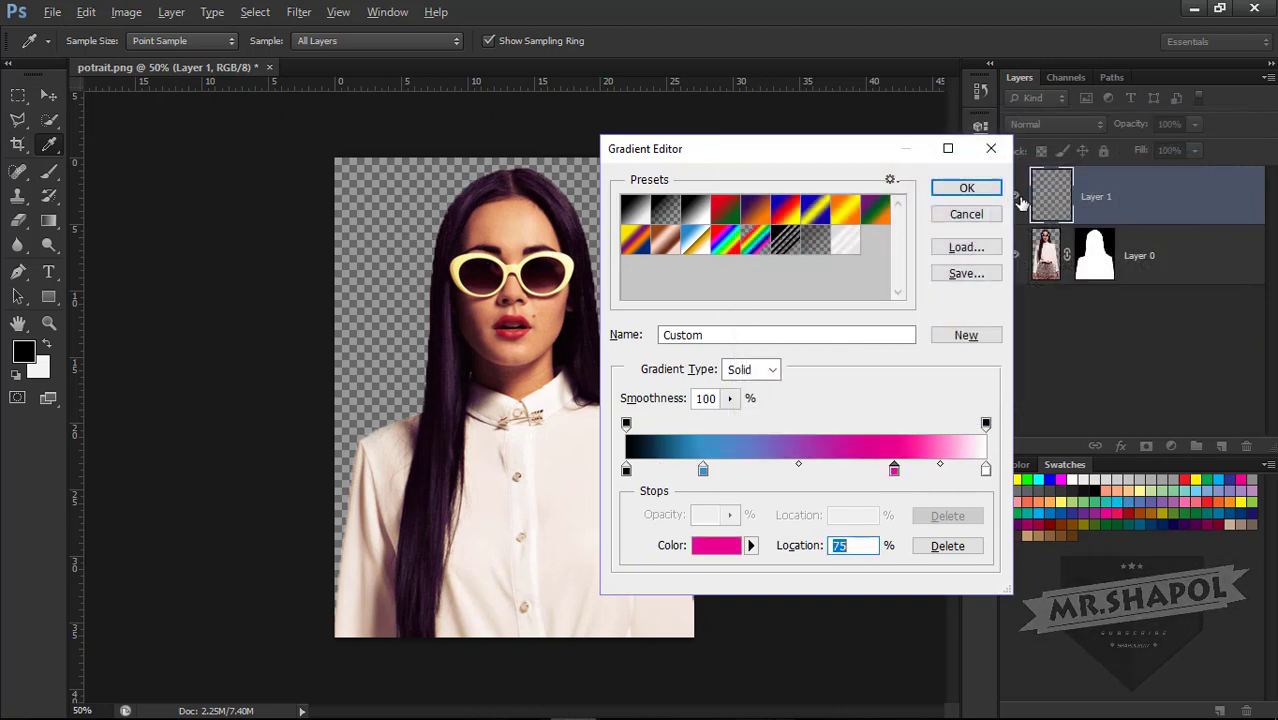
left_click(967, 185)
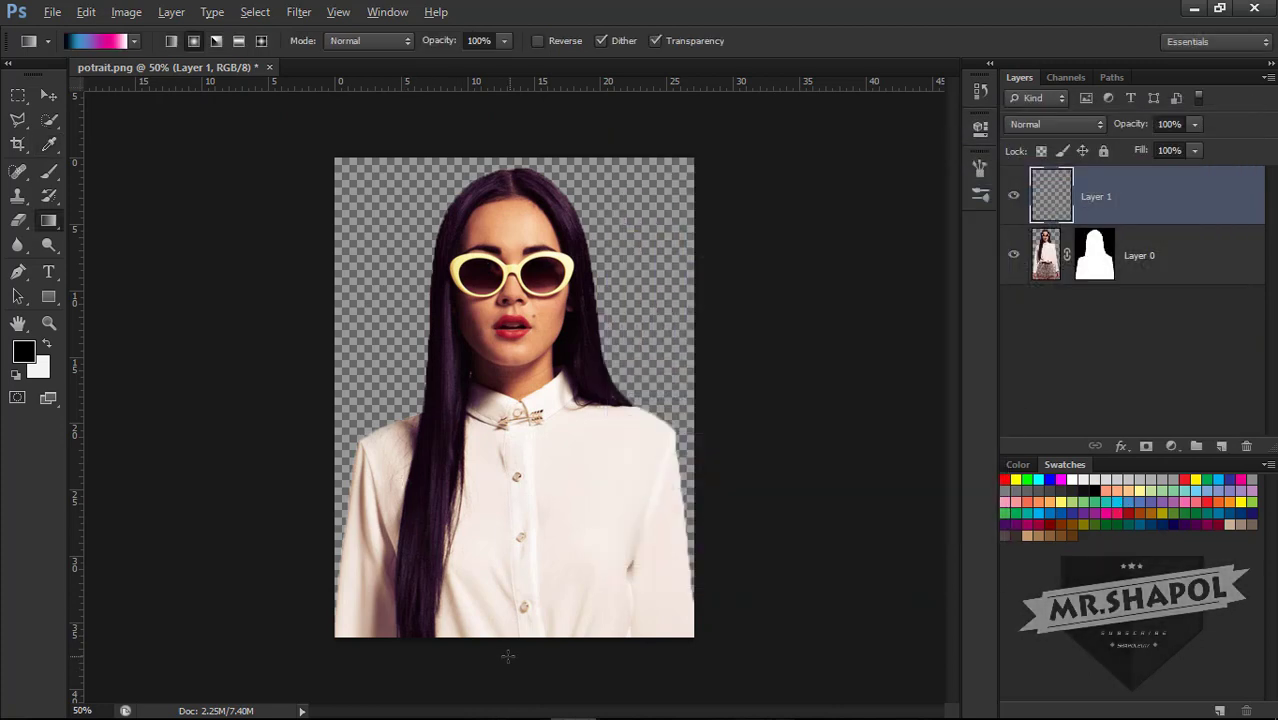
left_click_drag(508, 656, 517, 547)
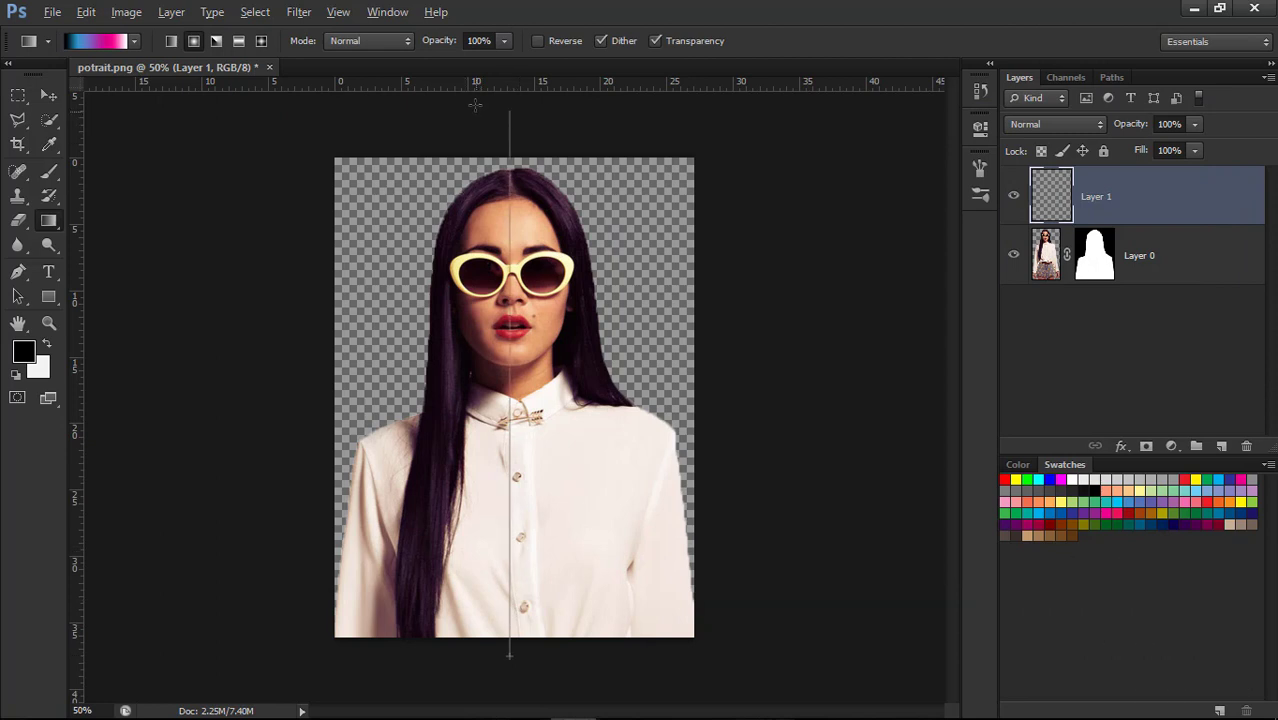
- Draw the pink-to-blue radial gradient on Layer 1, clip it to the portrait, and set Multiply
left_click_drag(475, 103, 475, 103)
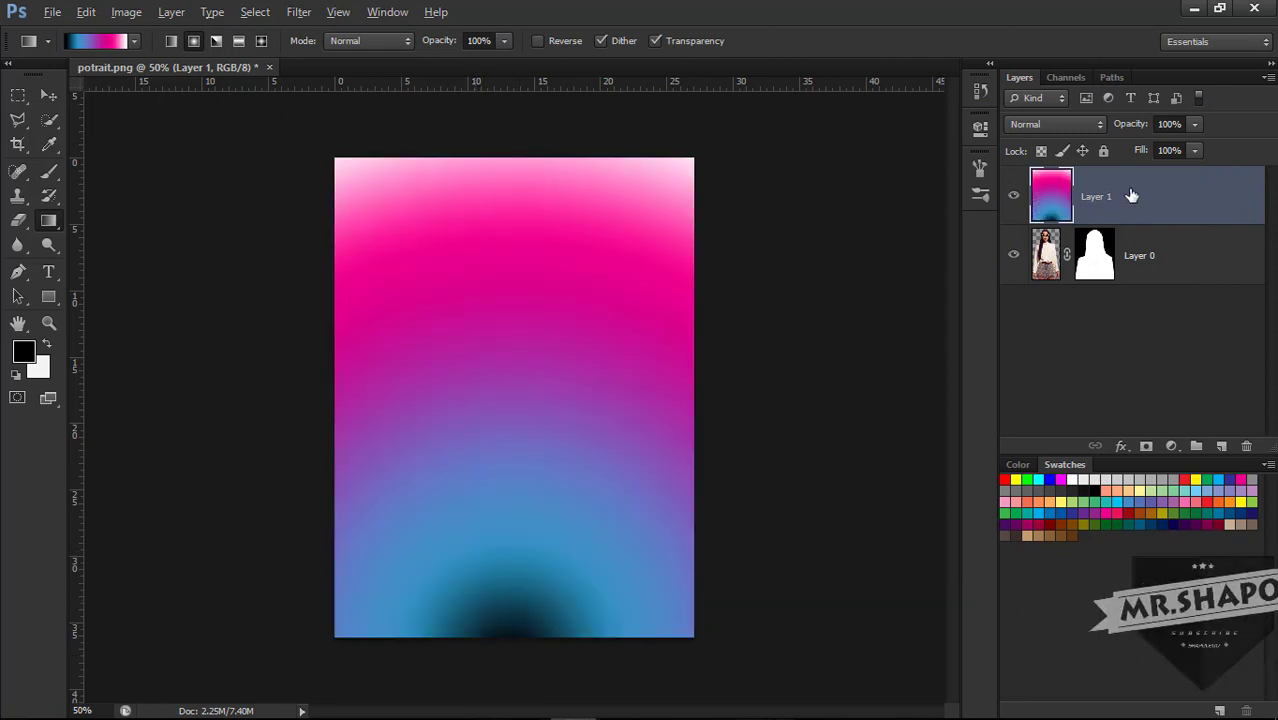
right_click(1149, 205)
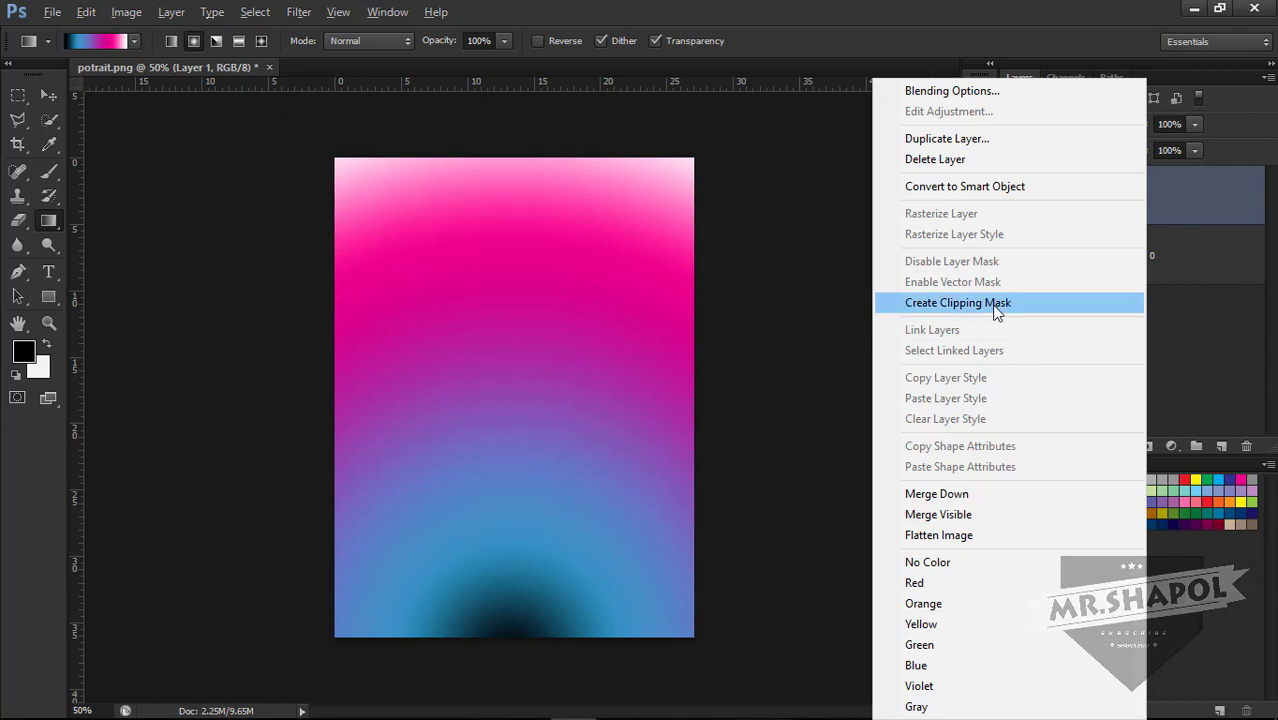
left_click(940, 303)
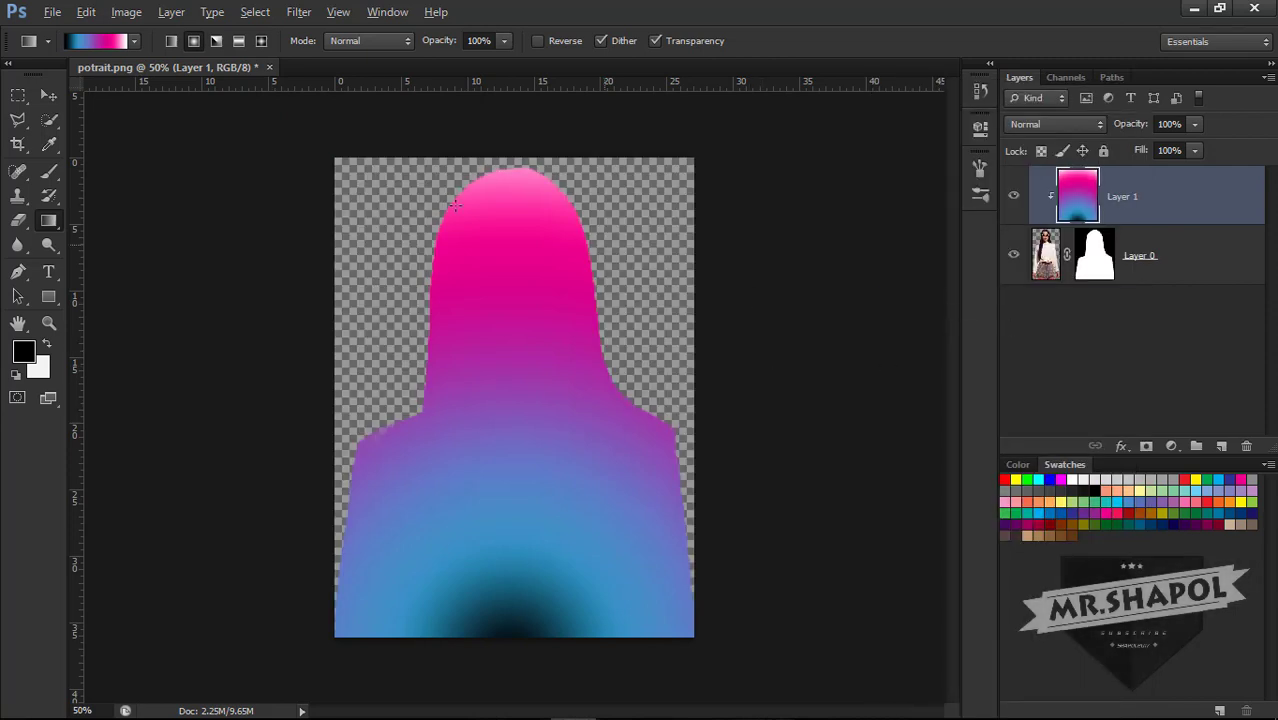
left_click(1058, 124)
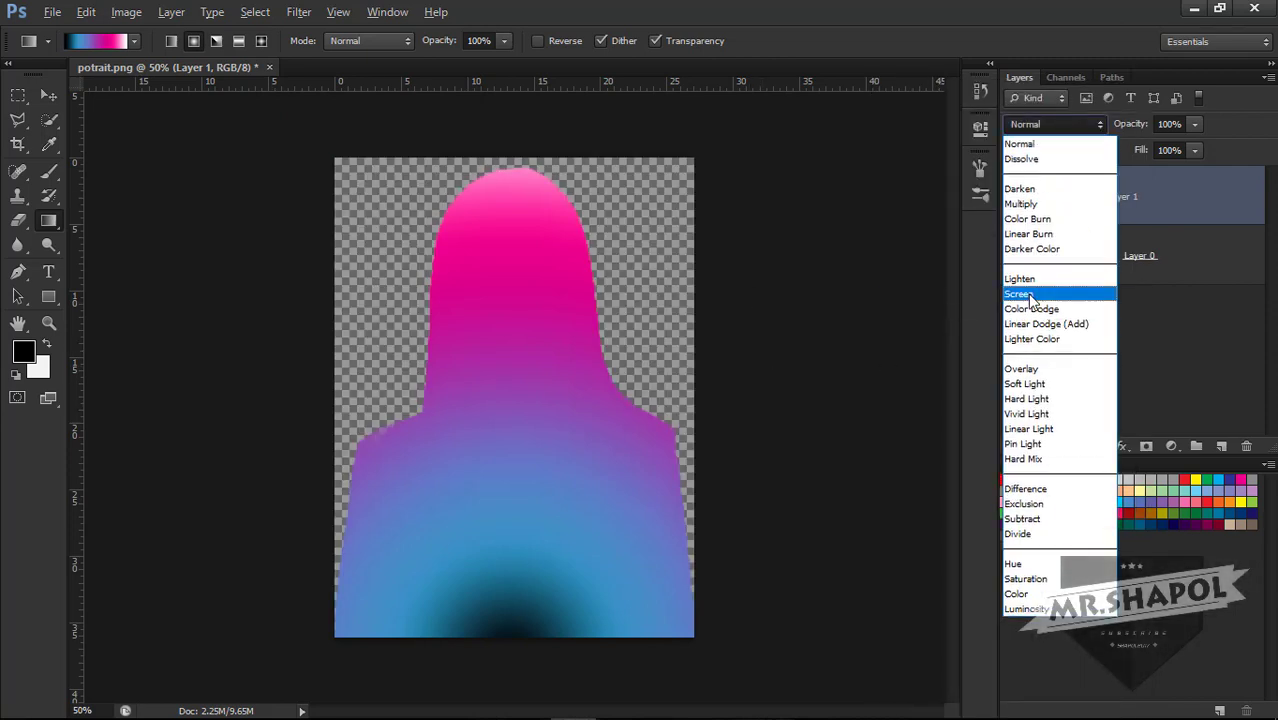
left_click(1019, 209)
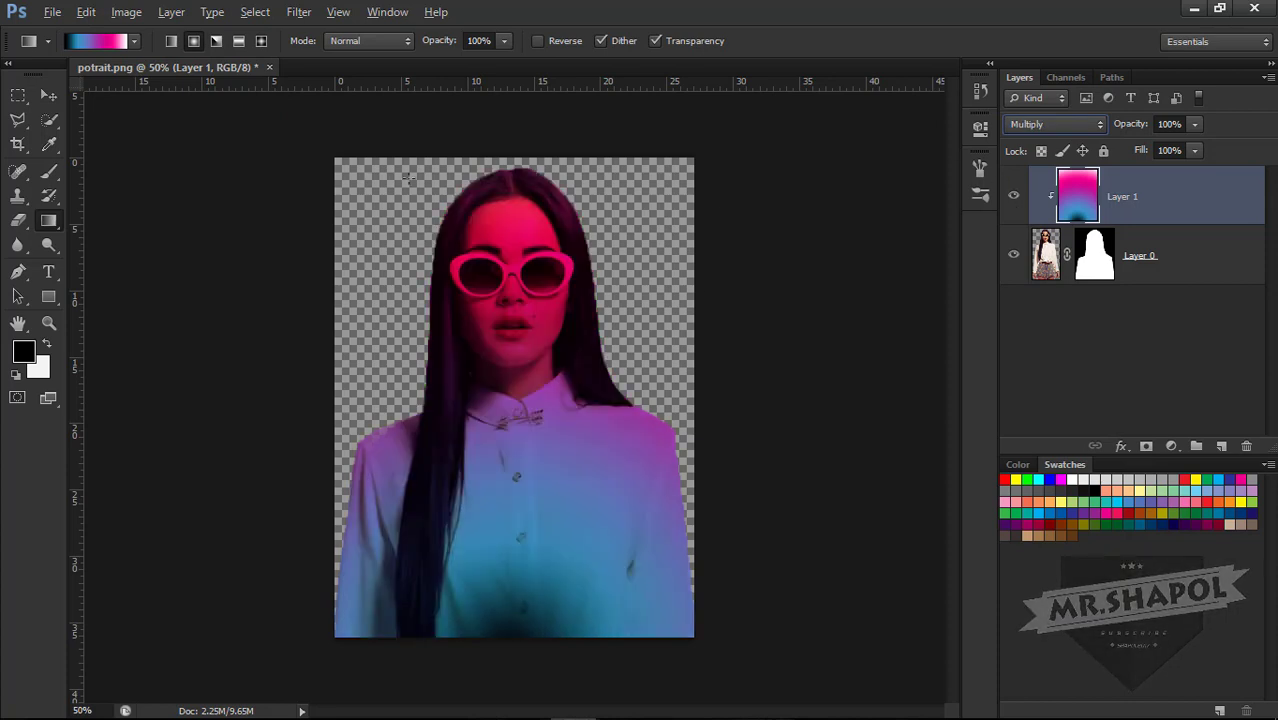
left_click(22, 94)
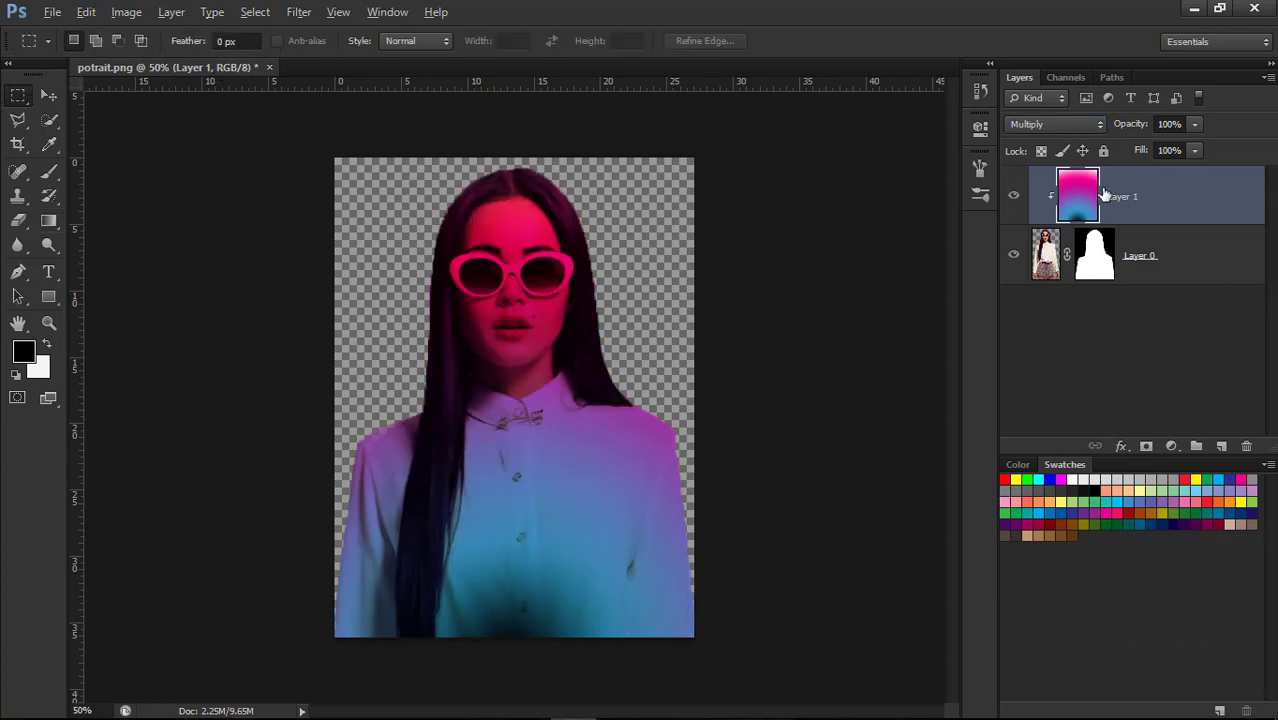
- Add Layer 2 beneath the portrait and fill it white with the Paint Bucket
left_click(1220, 443)
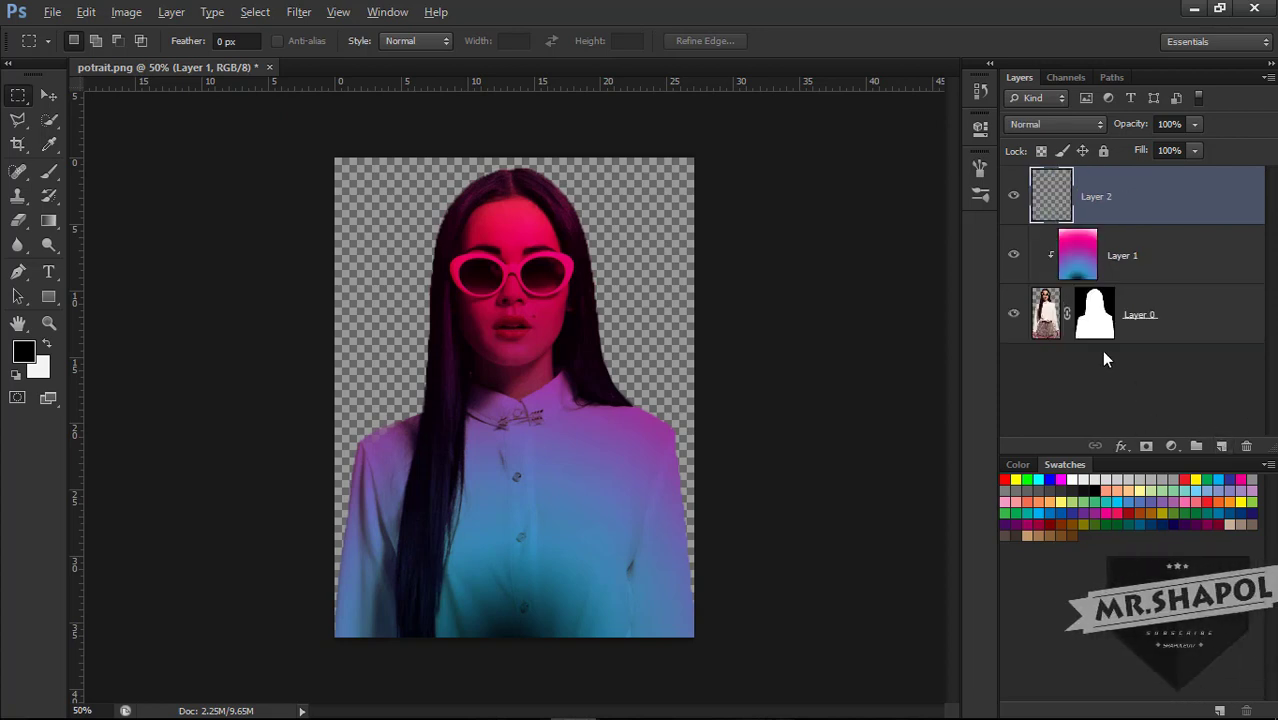
left_click_drag(1084, 214, 1068, 338)
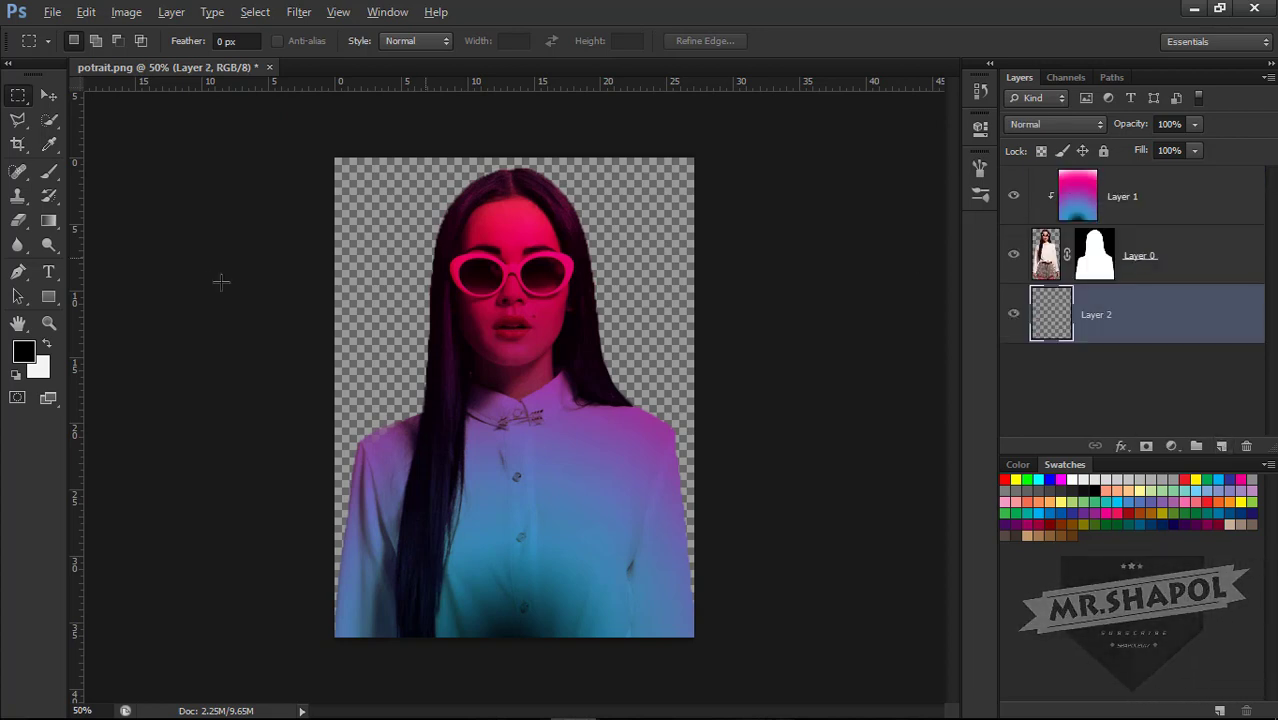
left_click(48, 220)
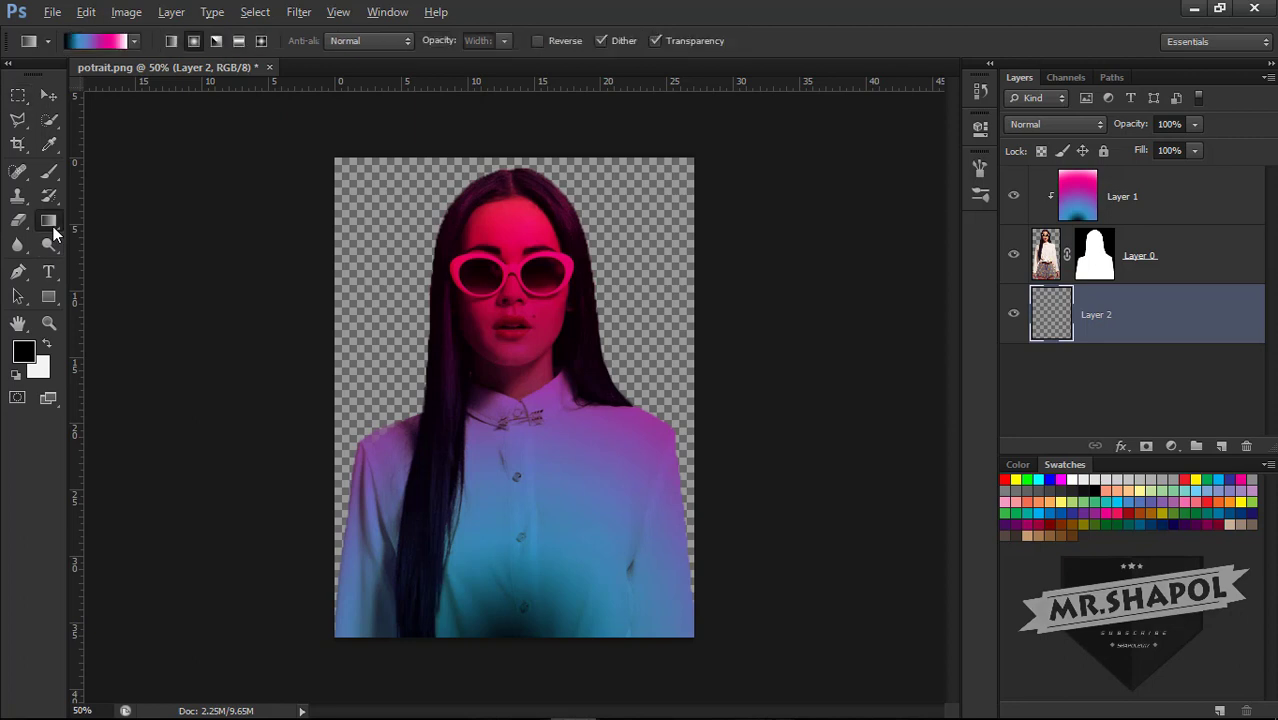
right_click(48, 220)
left_click(110, 234)
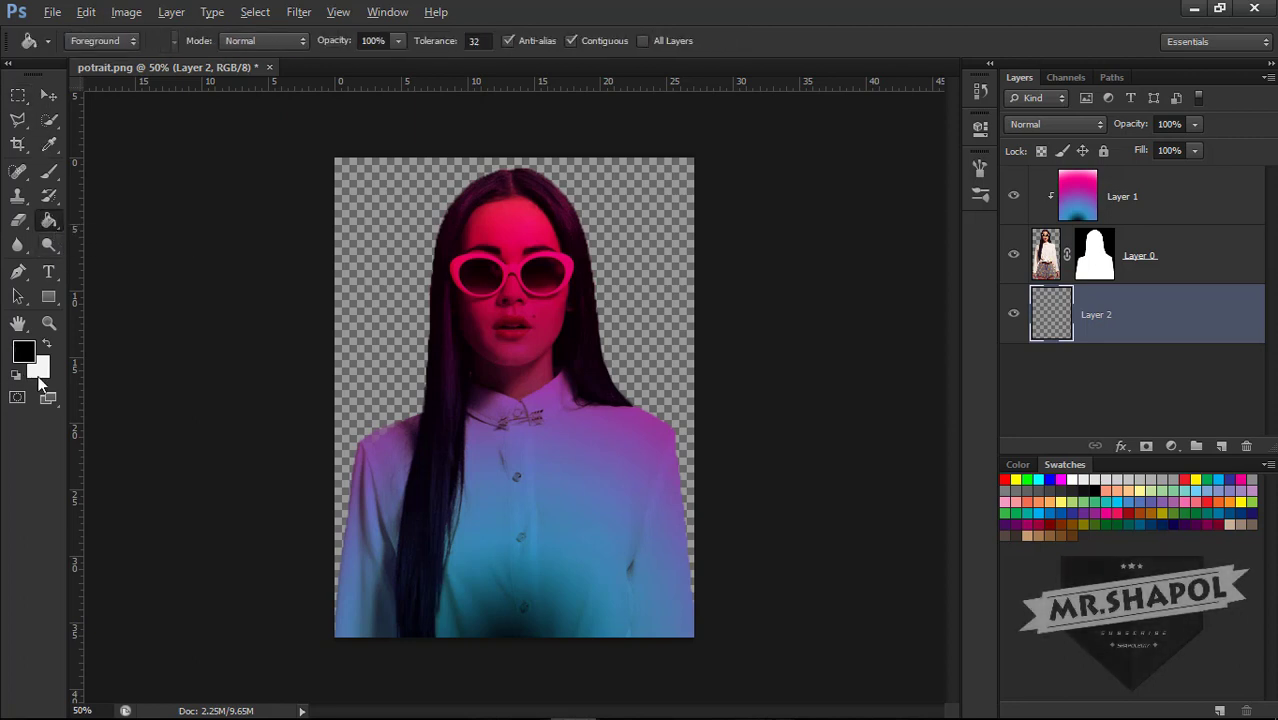
left_click(372, 323)
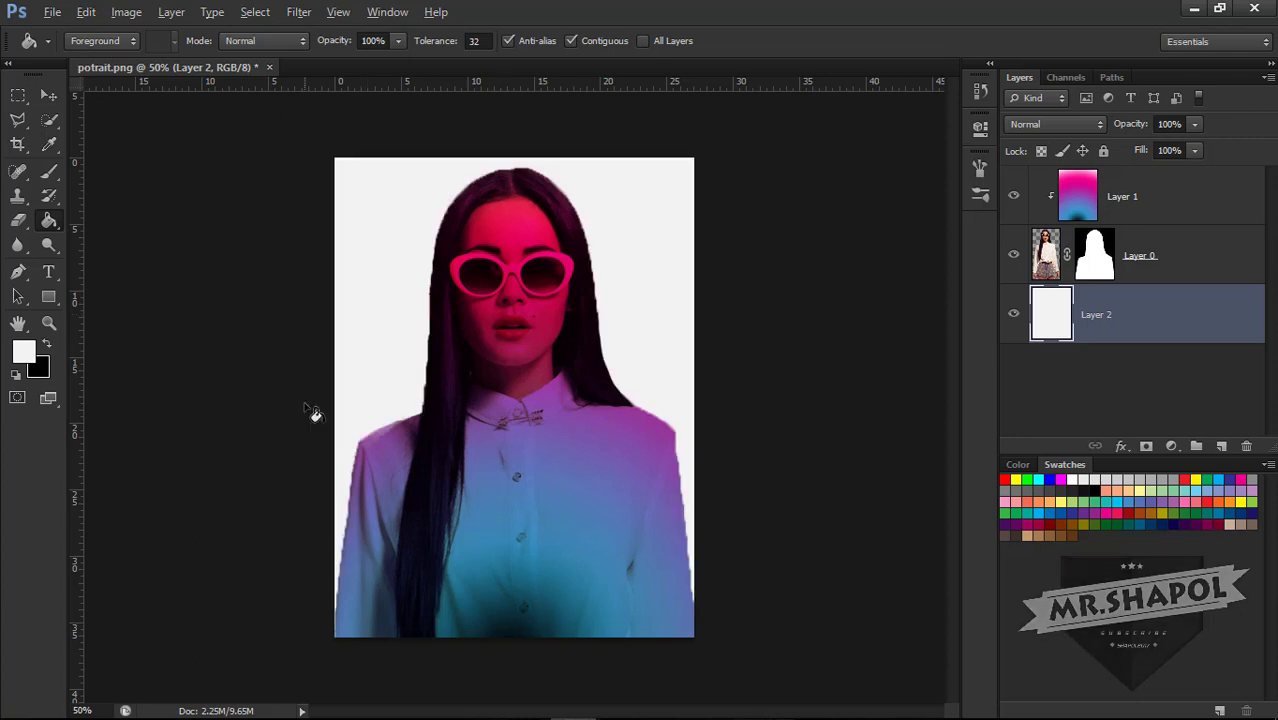
left_click(46, 98)
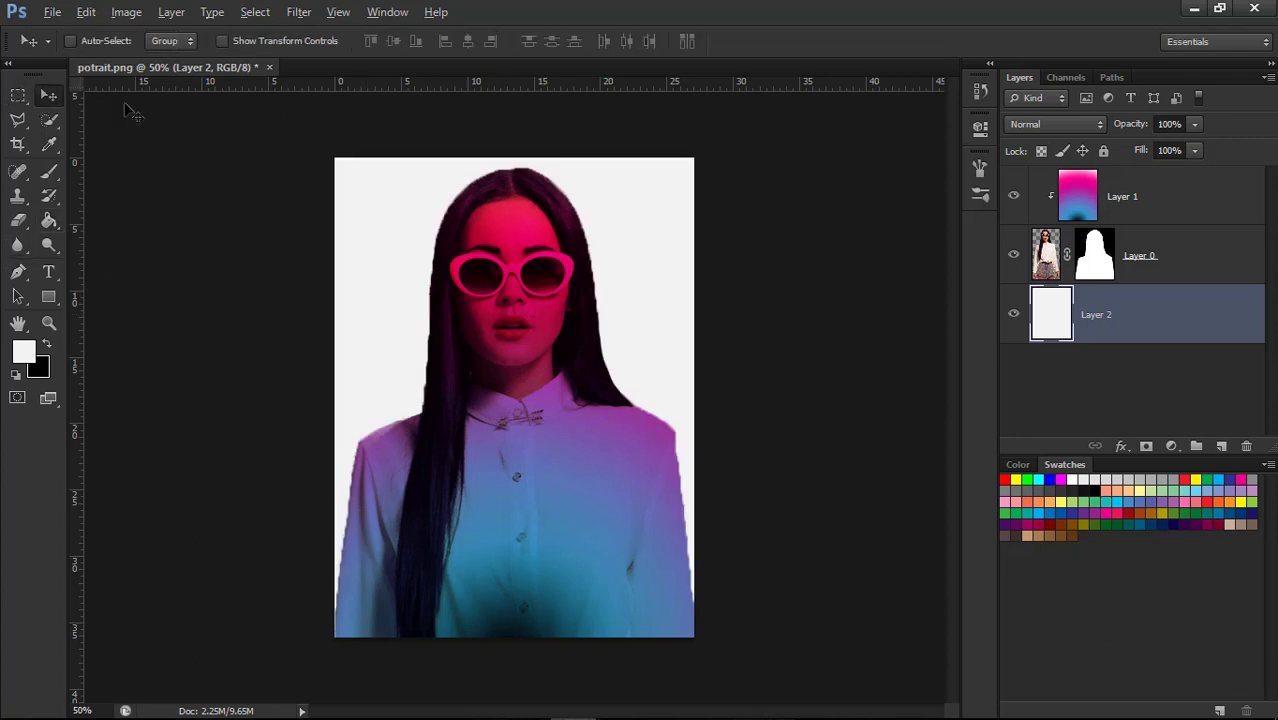
left_click(1122, 196)
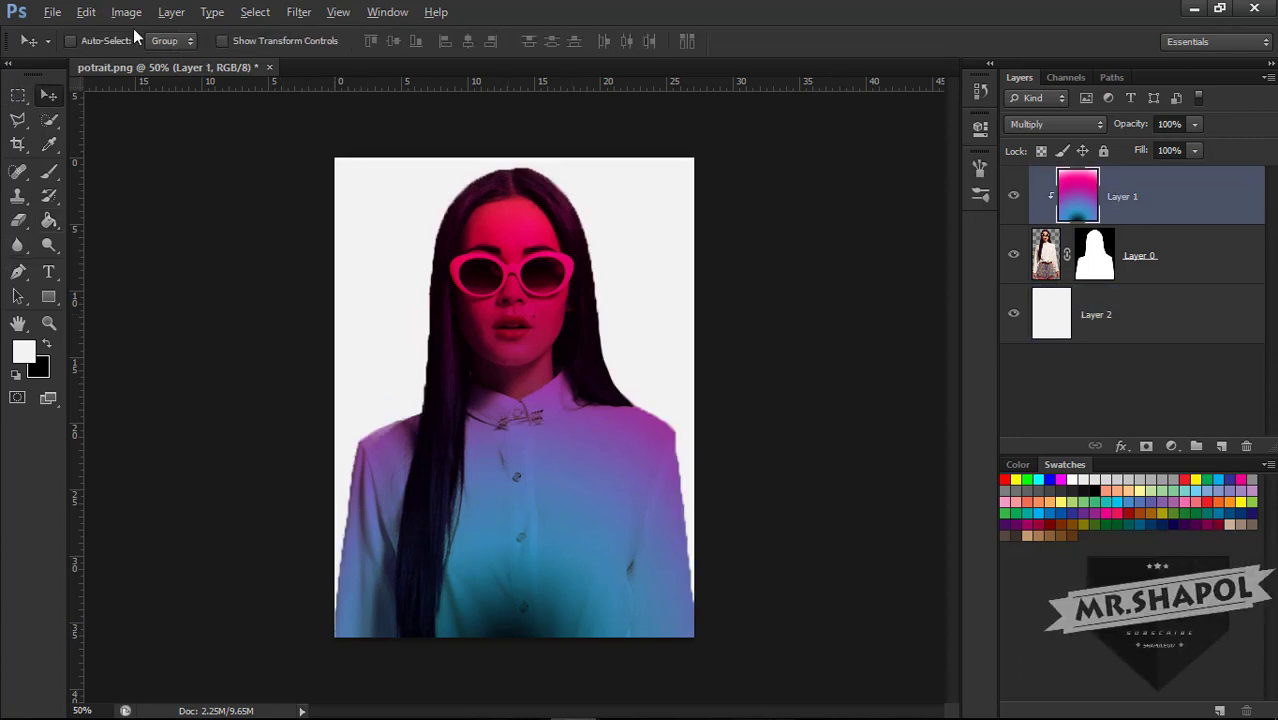
- Squash the Layer 1 gradient down from the top to about 90% height
left_click(222, 40)
left_click_drag(513, 156, 500, 214)
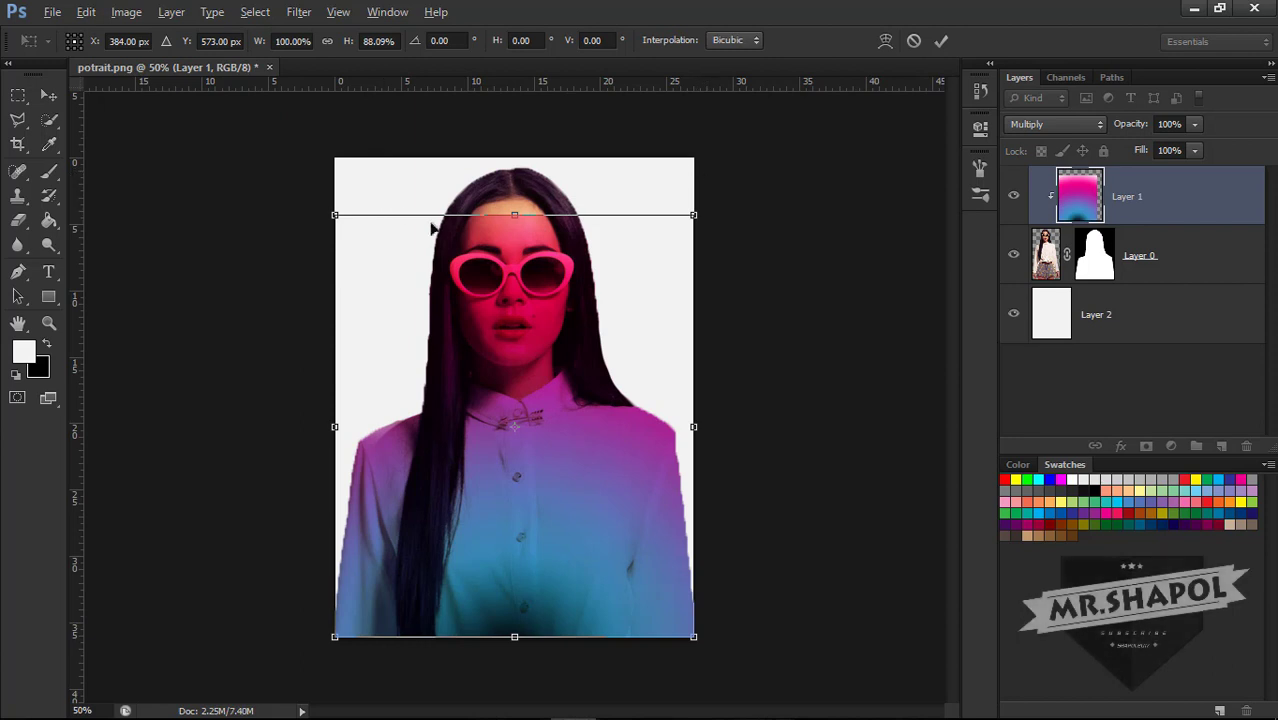
left_click_drag(514, 214, 513, 205)
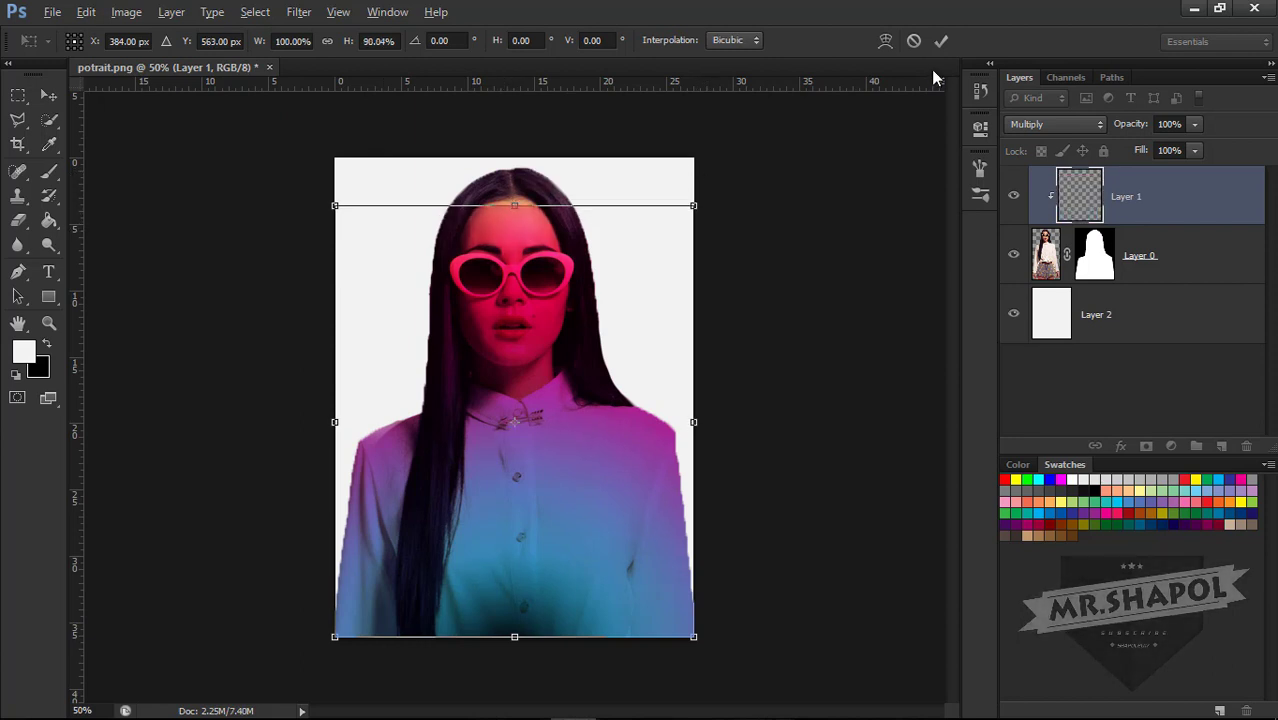
left_click(941, 41)
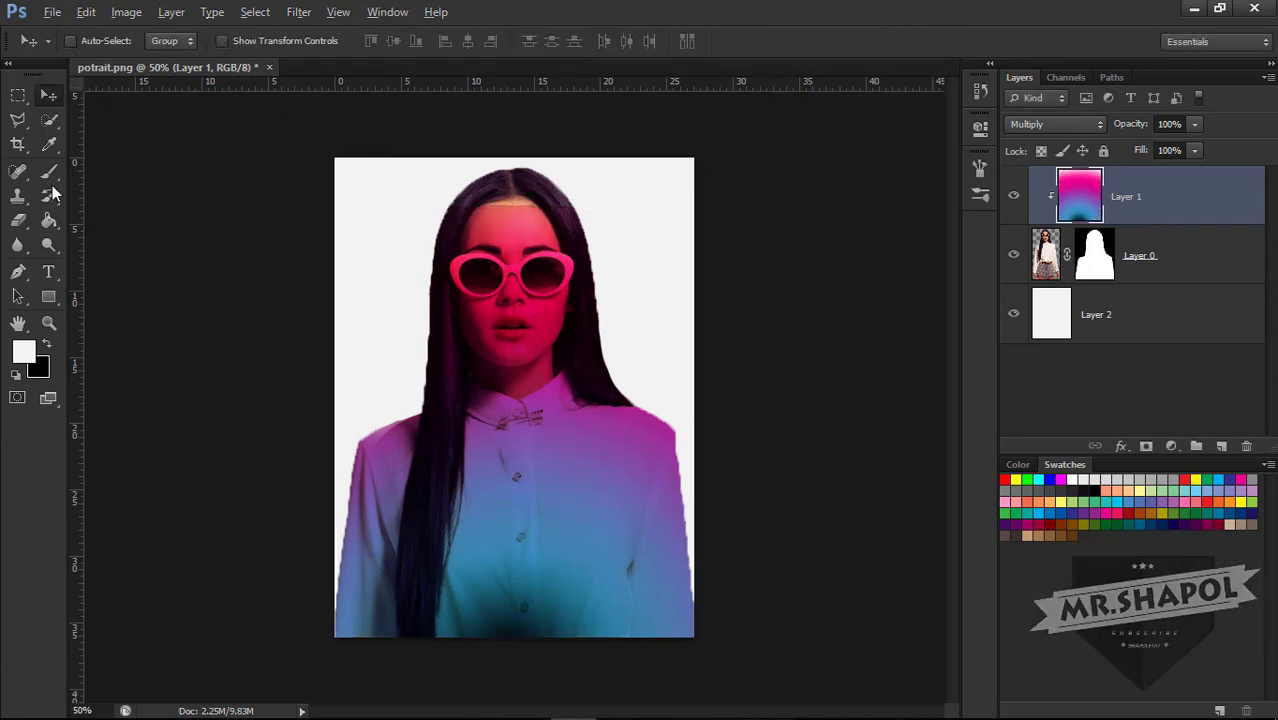
left_click(47, 325)
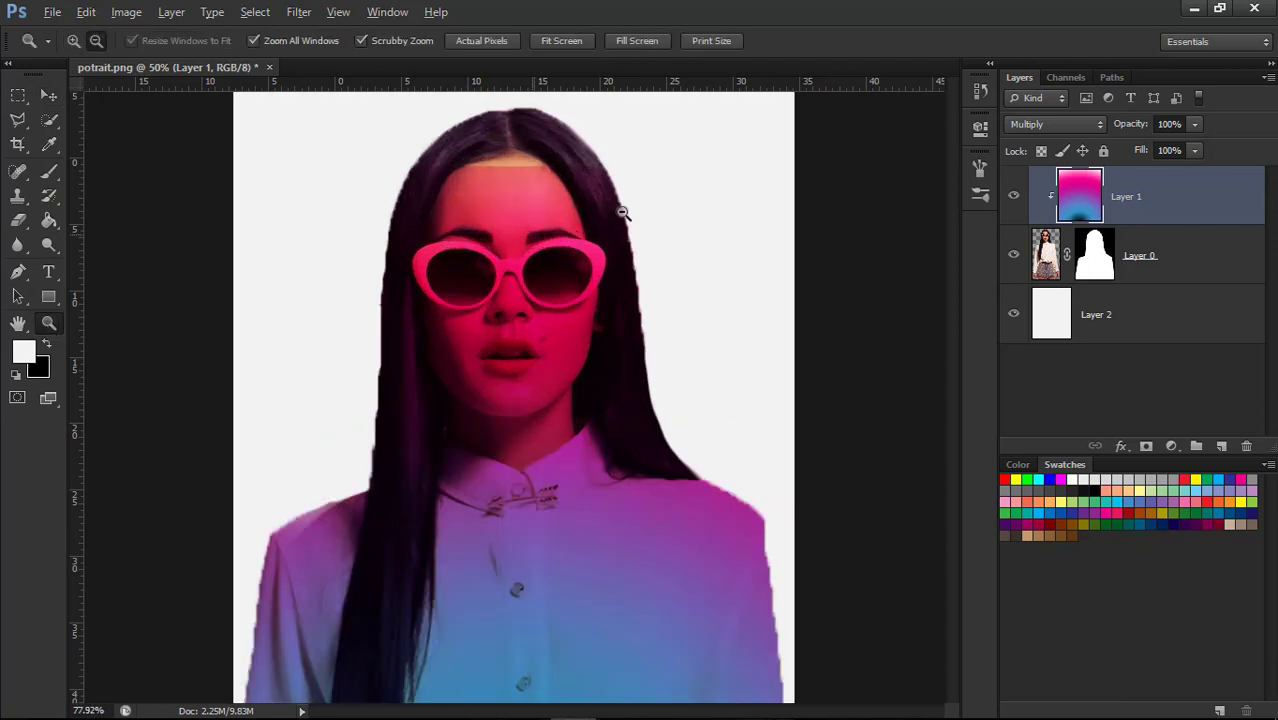
- Zoom in on the face and set the Eraser to a 37 px soft brush
left_click_drag(571, 214, 638, 210)
key("e")
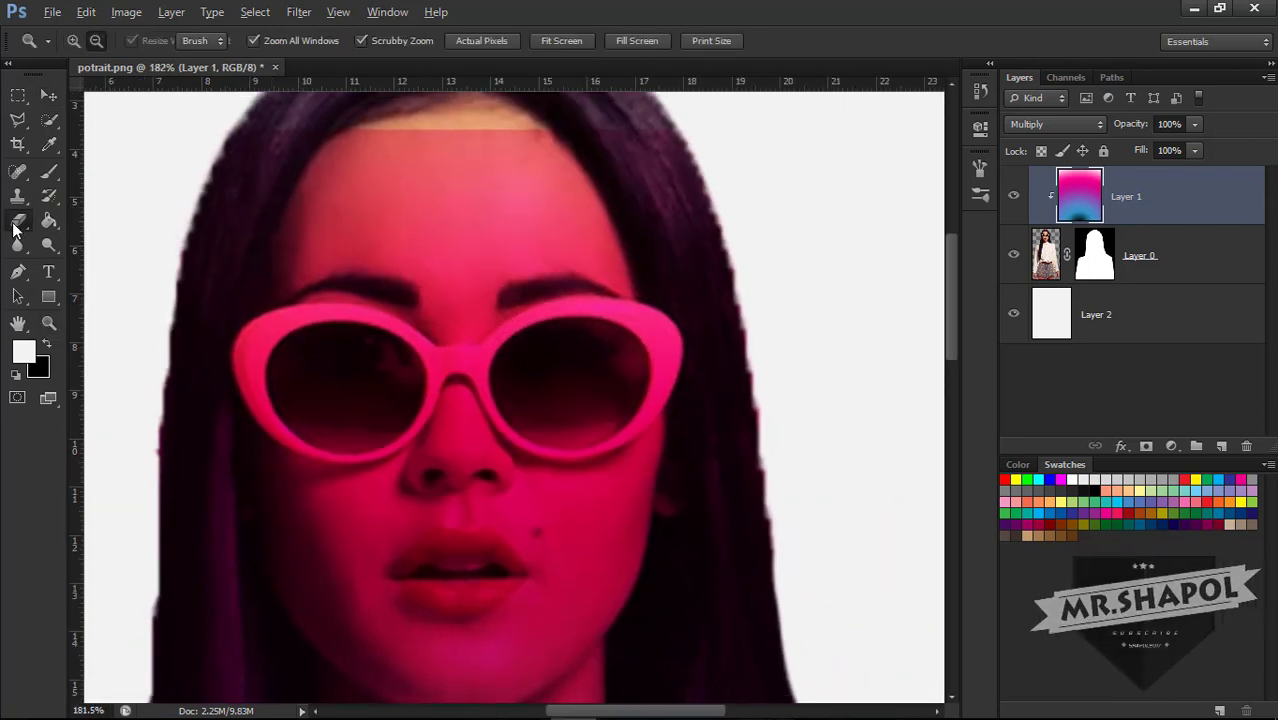
right_click(410, 213)
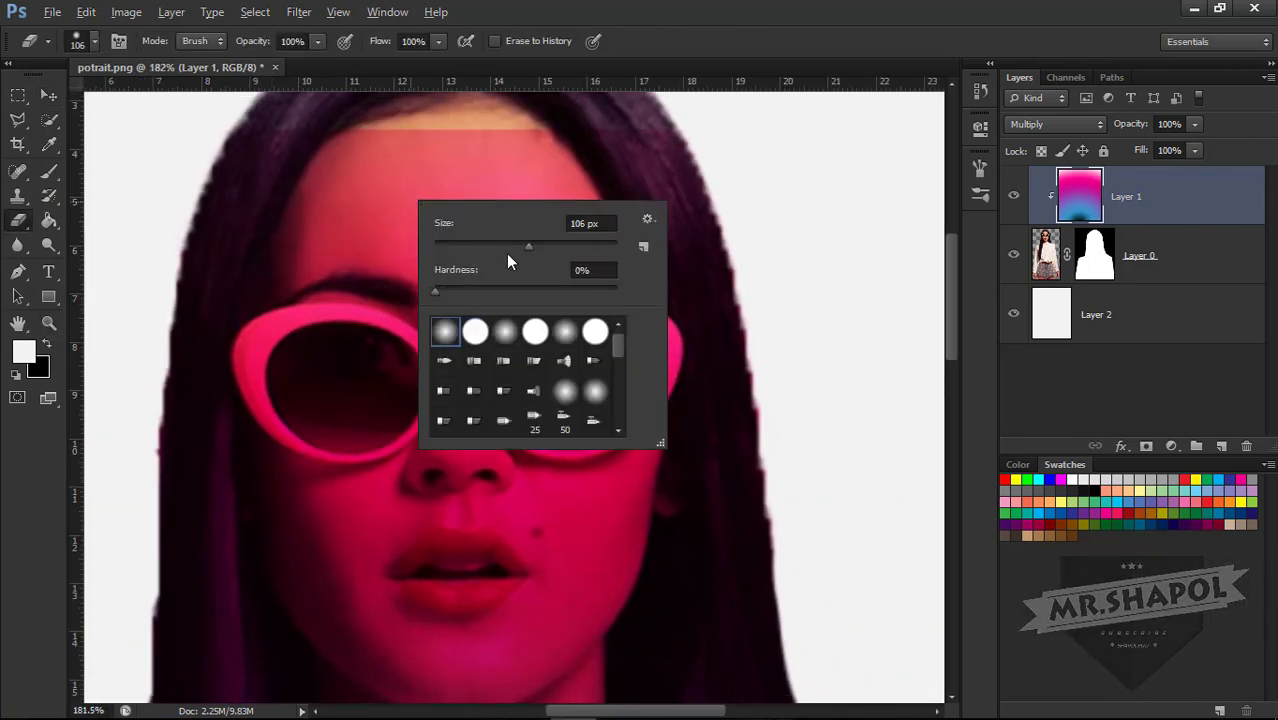
left_click_drag(474, 246, 468, 246)
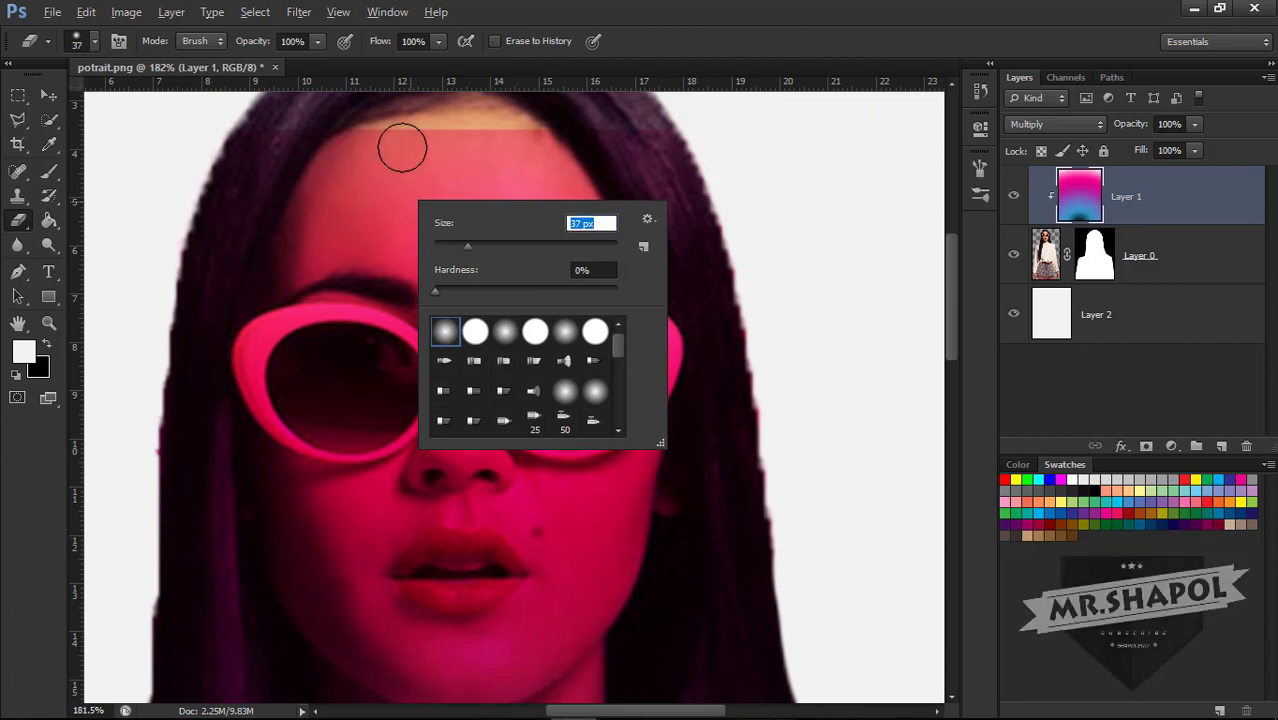
- Erase the gradient tint from the face on Layer 1, then zoom out to the whole image
mouse_move(400, 143)
left_mouse_down()
mouse_move(667, 140)
mouse_move(337, 137)
mouse_move(300, 240)
mouse_move(555, 183)
mouse_move(660, 400)
mouse_move(485, 435)
mouse_move(464, 191)
mouse_move(450, 400)
mouse_move(410, 330)
mouse_move(250, 340)
mouse_move(386, 458)
left_mouse_up()
scroll(386, 458, "down", 3)
scroll(500, 350, "down", 1)
mouse_move(660, 225)
left_mouse_down()
mouse_move(607, 359)
mouse_move(559, 435)
mouse_move(593, 402)
mouse_move(531, 456)
mouse_move(448, 479)
mouse_move(360, 459)
mouse_move(285, 357)
mouse_move(374, 342)
mouse_move(402, 402)
mouse_move(571, 352)
mouse_move(545, 345)
mouse_move(530, 362)
mouse_move(500, 477)
left_mouse_up()
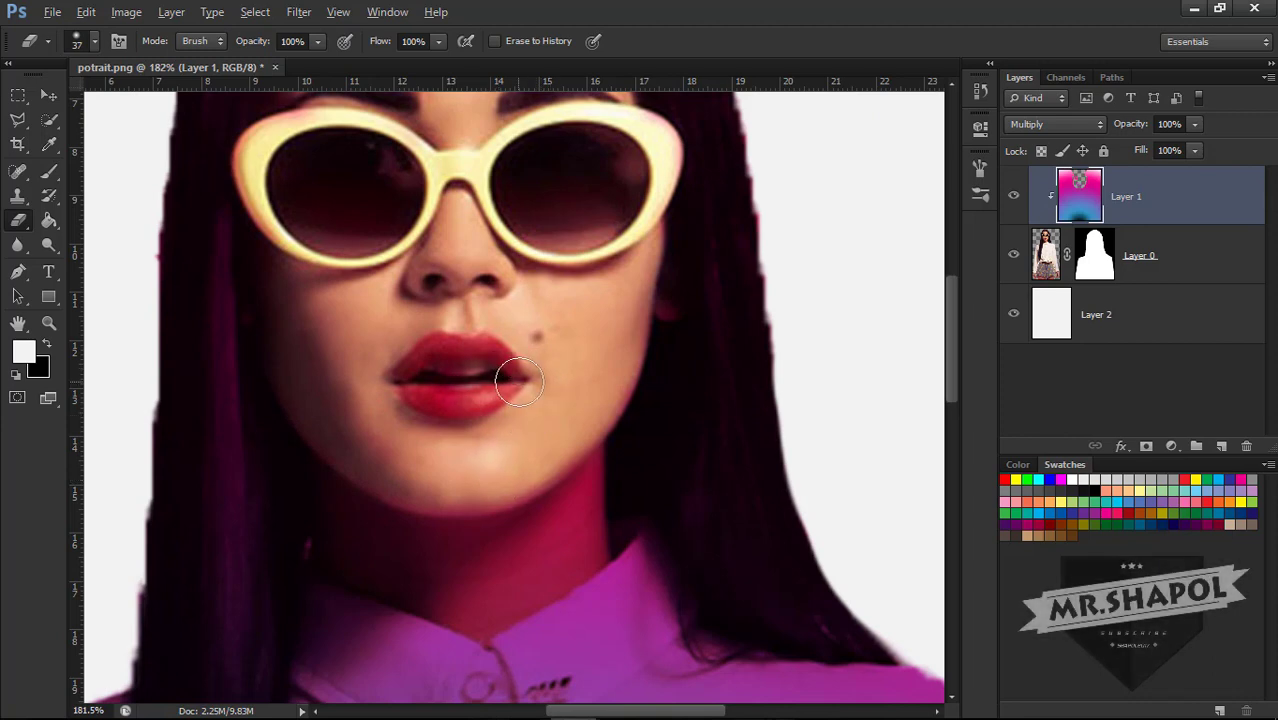
left_click(47, 323)
left_click_drag(455, 205, 379, 266)
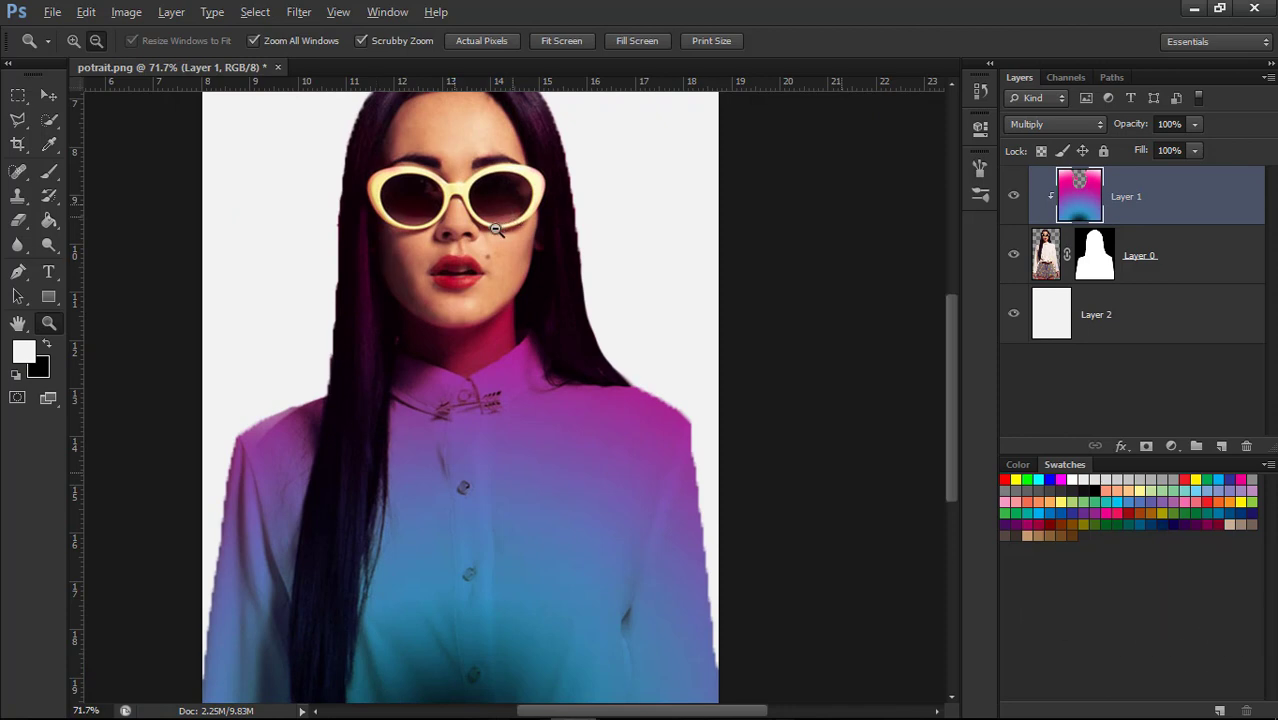
left_click_drag(510, 232, 472, 254)
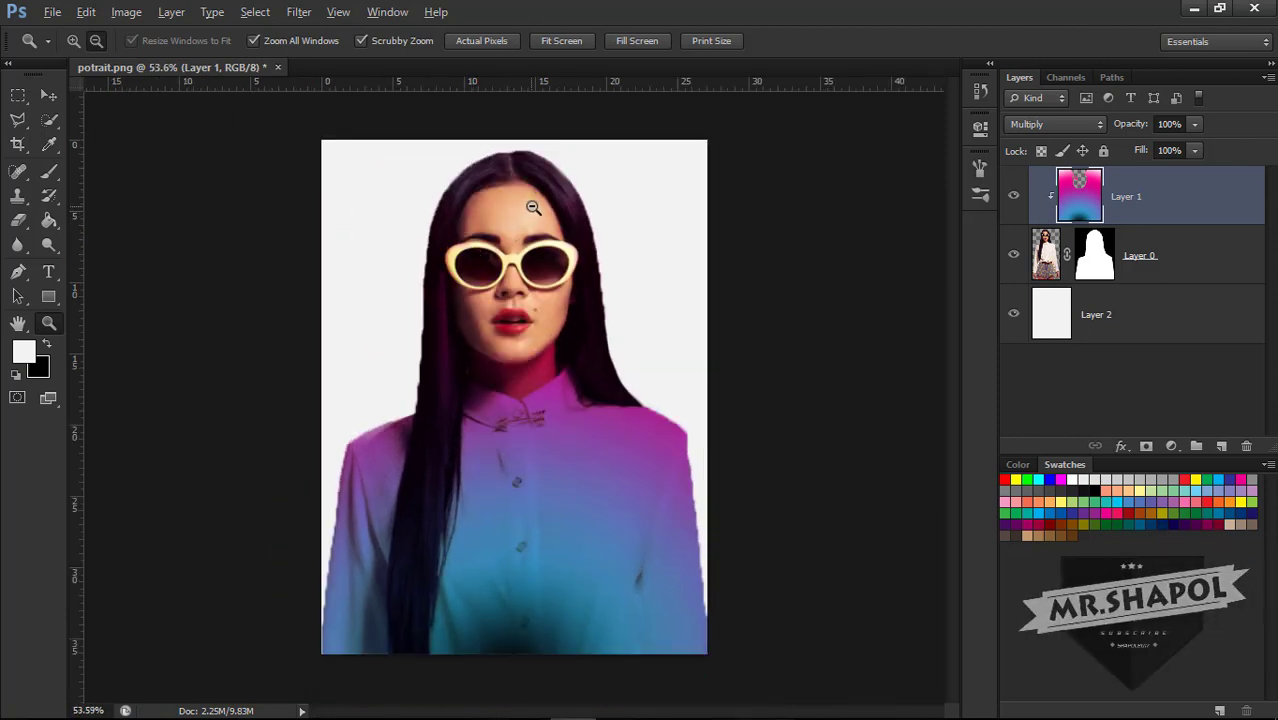
left_click_drag(529, 202, 587, 285)
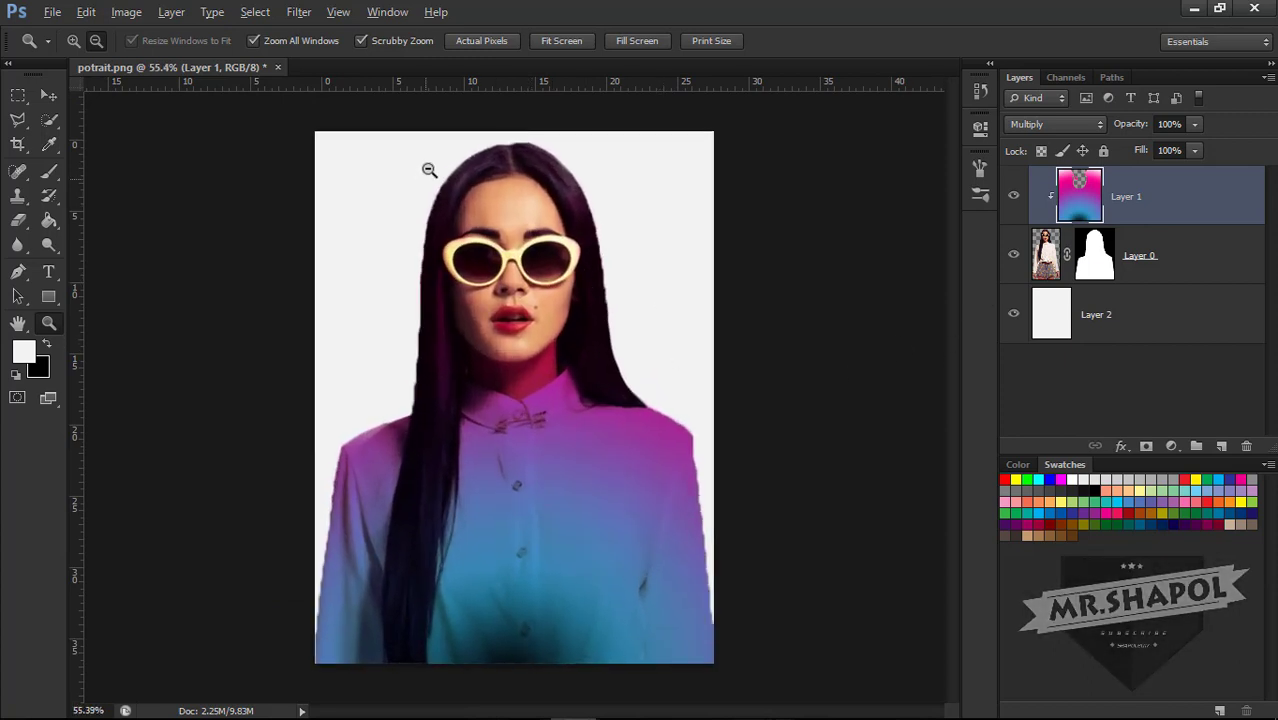
- Add a new layer and draw an ellipse over the left sunglasses lens
left_click_drag(499, 184, 514, 184)
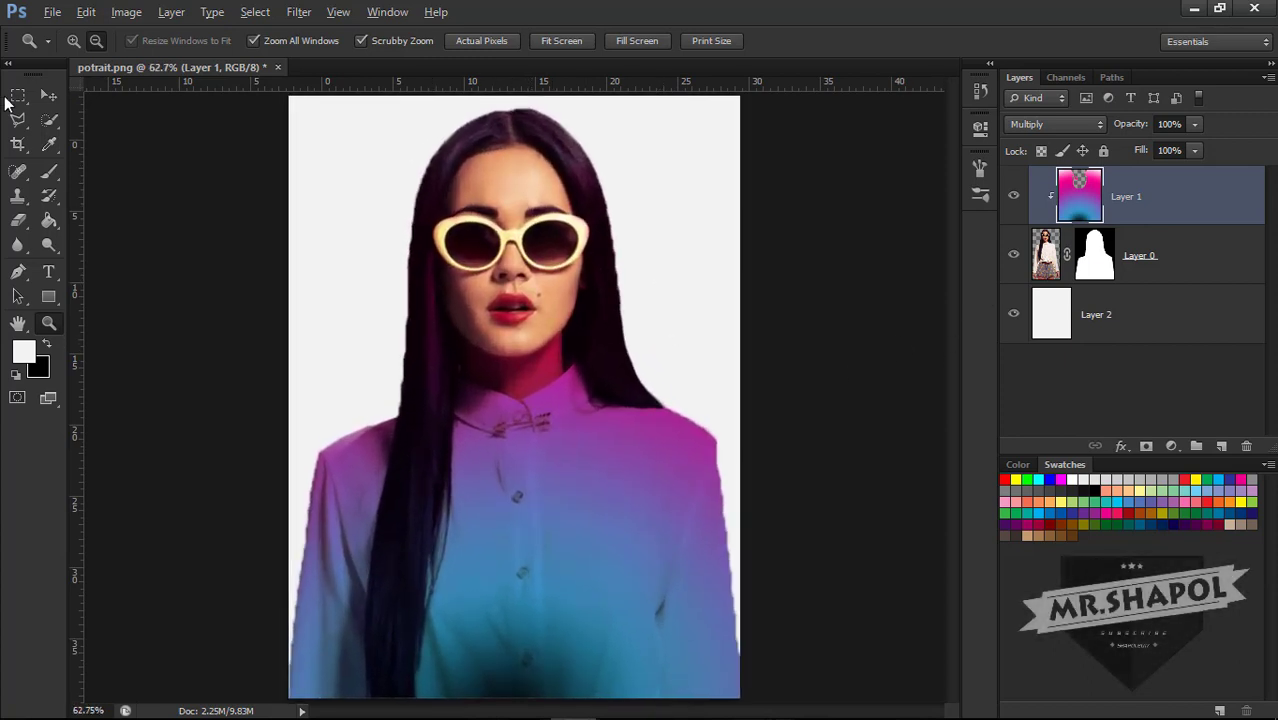
left_click(49, 95)
left_click(221, 41)
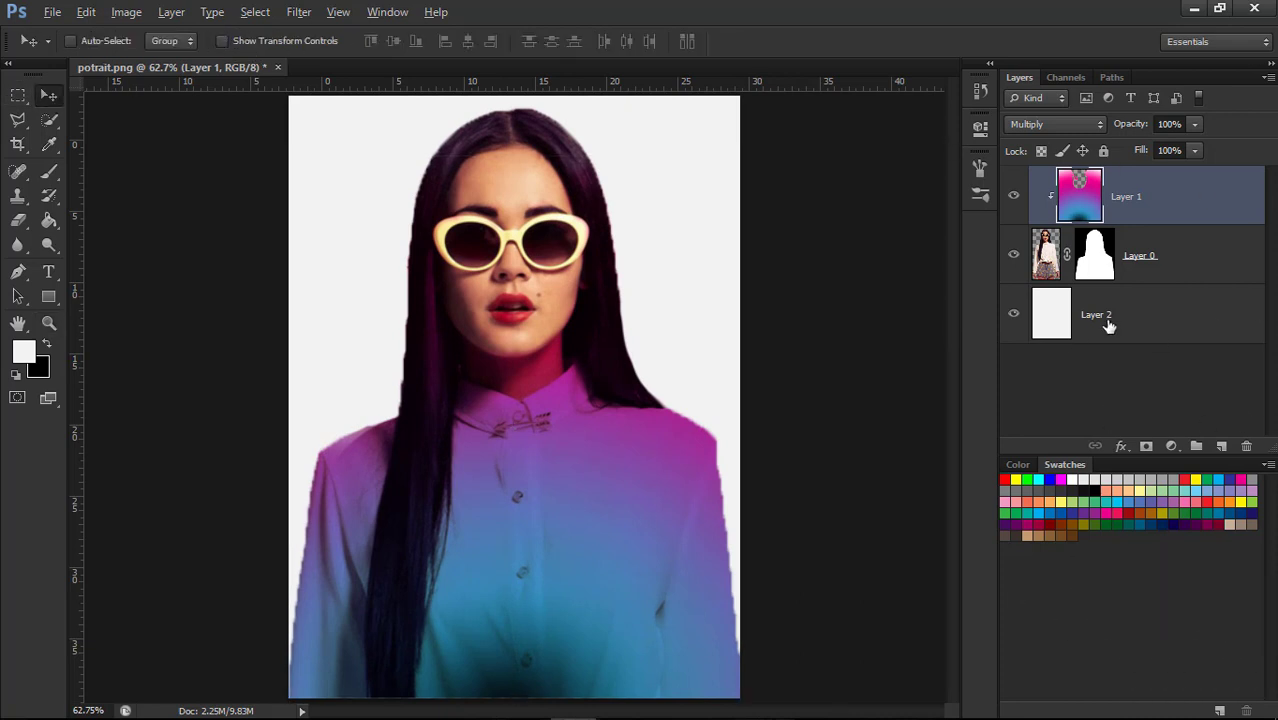
left_click(1219, 445)
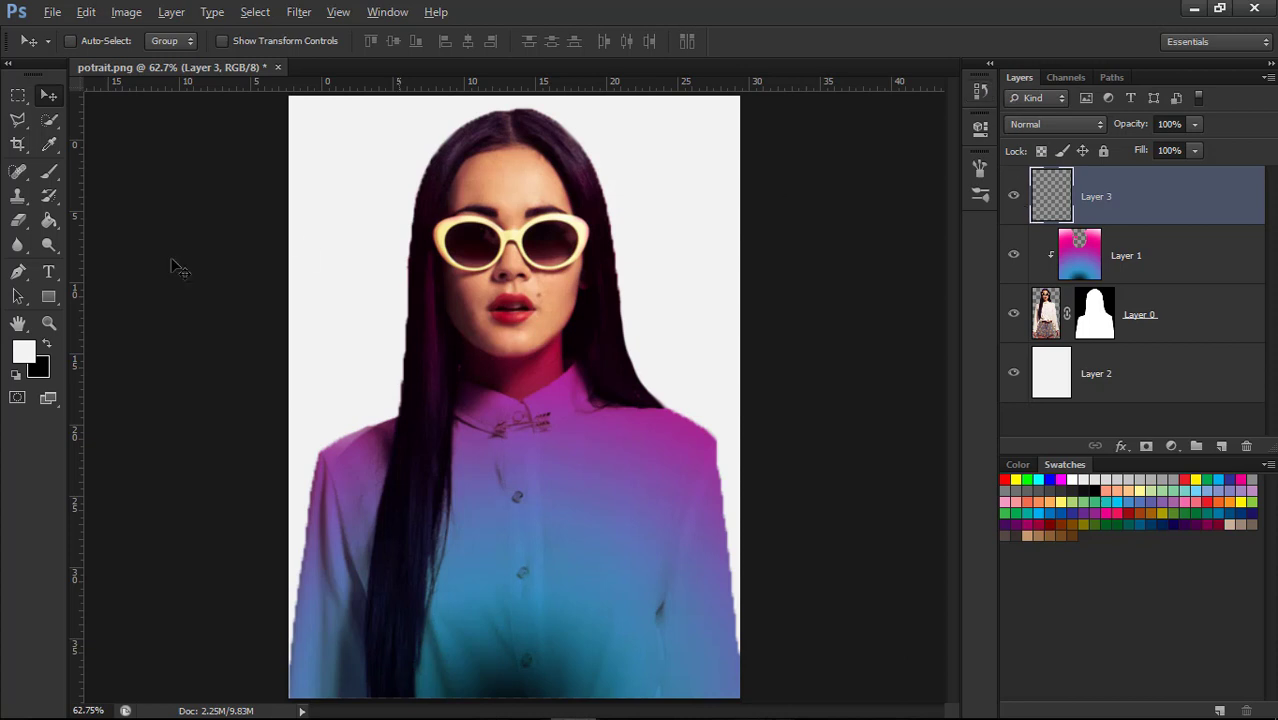
left_click(48, 298)
left_click(101, 323)
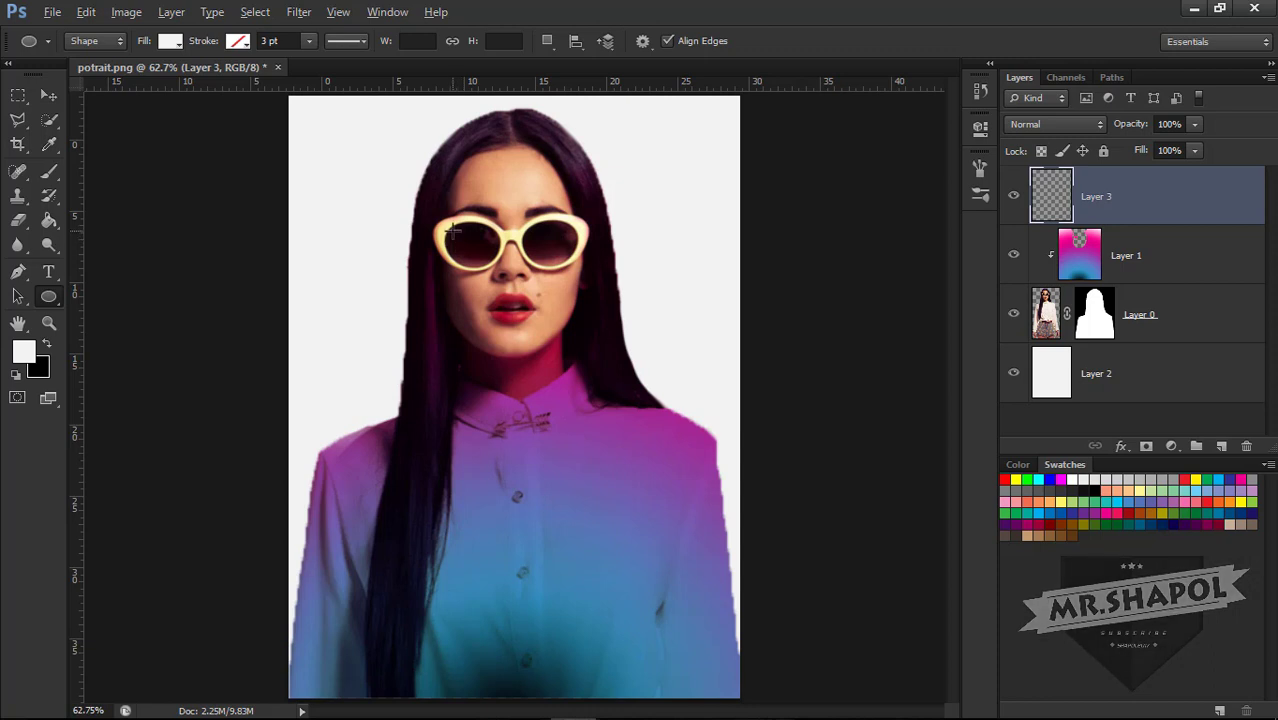
left_click_drag(450, 226, 508, 268)
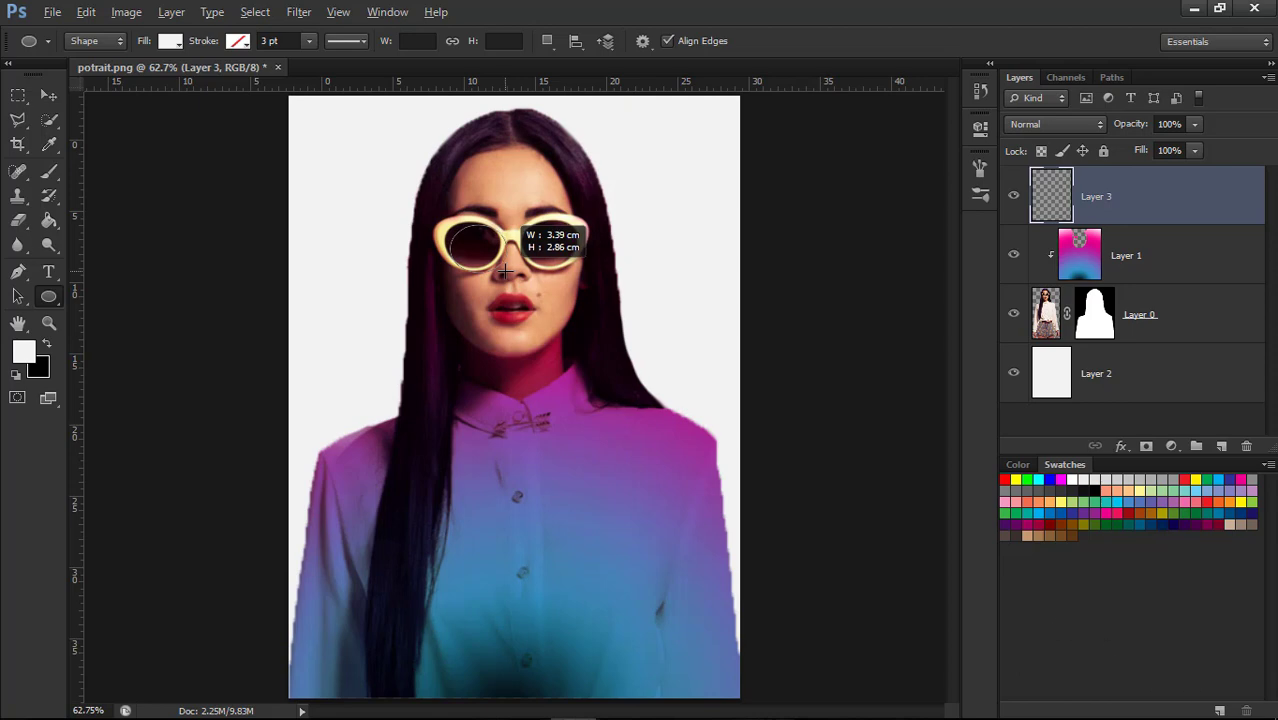
mouse_move(508, 268)
left_mouse_down()
mouse_move(555, 232)
mouse_move(585, 232)
left_mouse_up()
- Fill the ellipse black and nudge it up-left to fit the lens
left_click(53, 320)
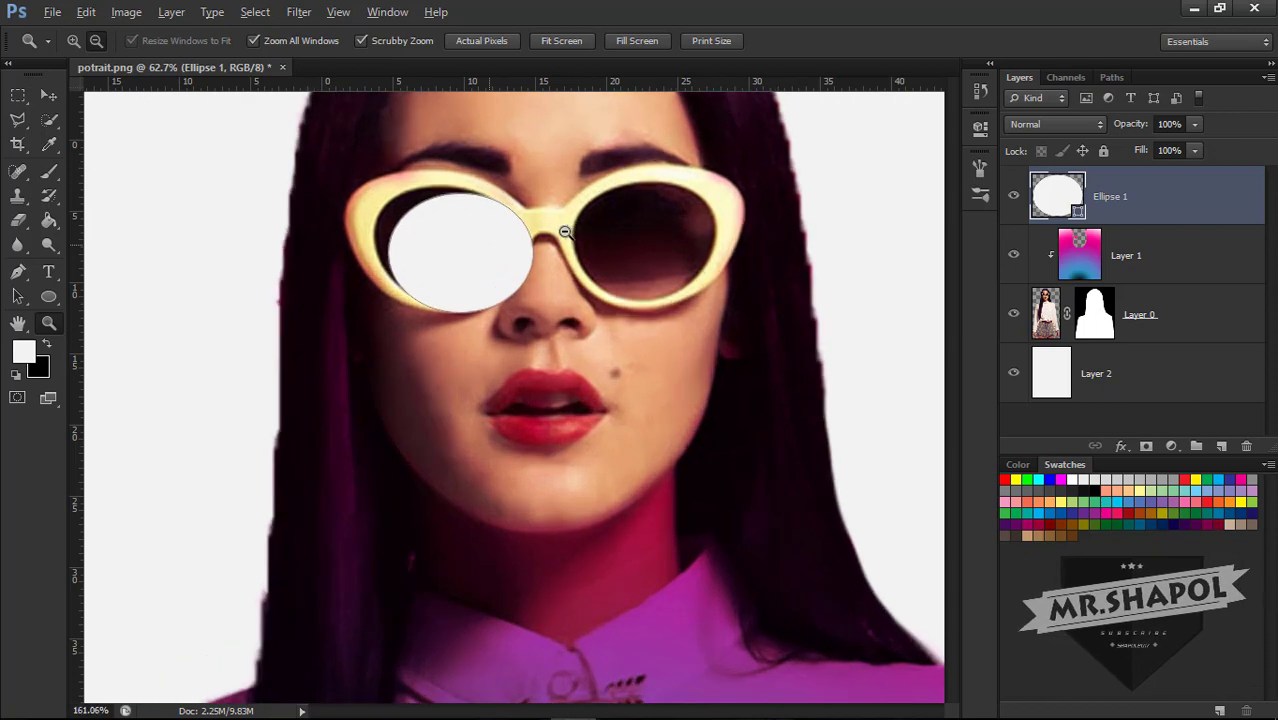
left_click(51, 299)
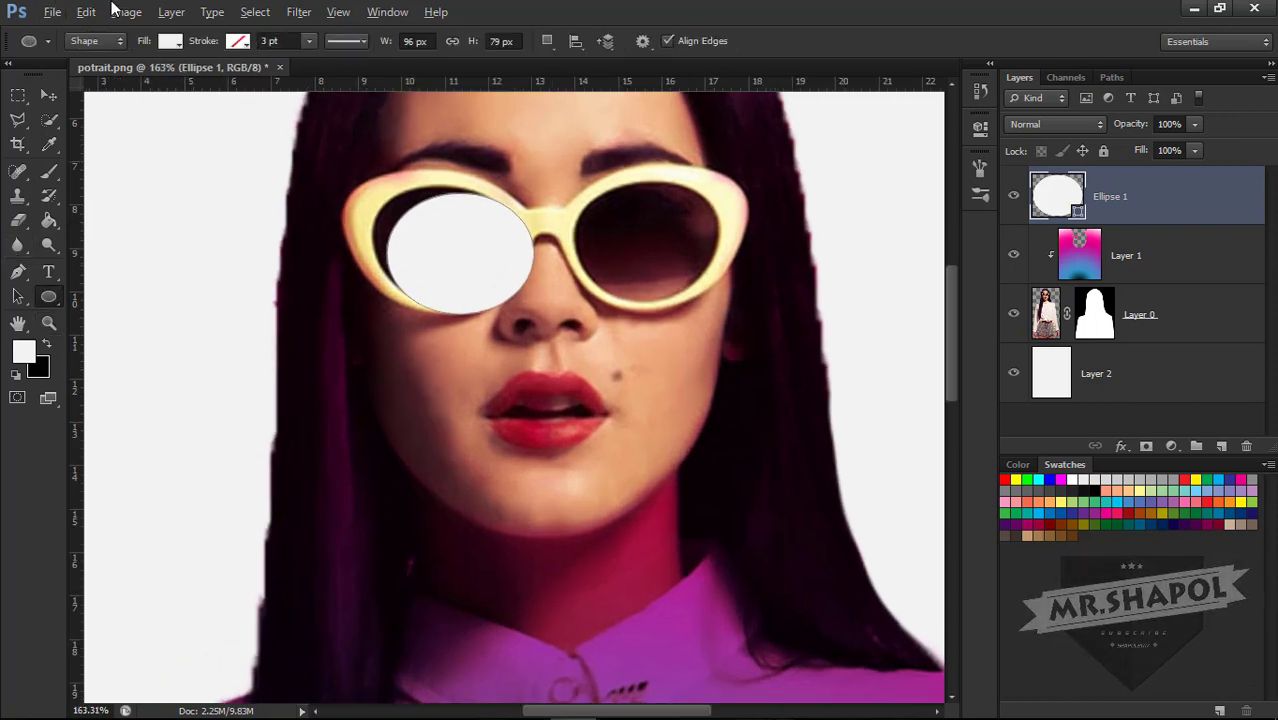
left_click(168, 40)
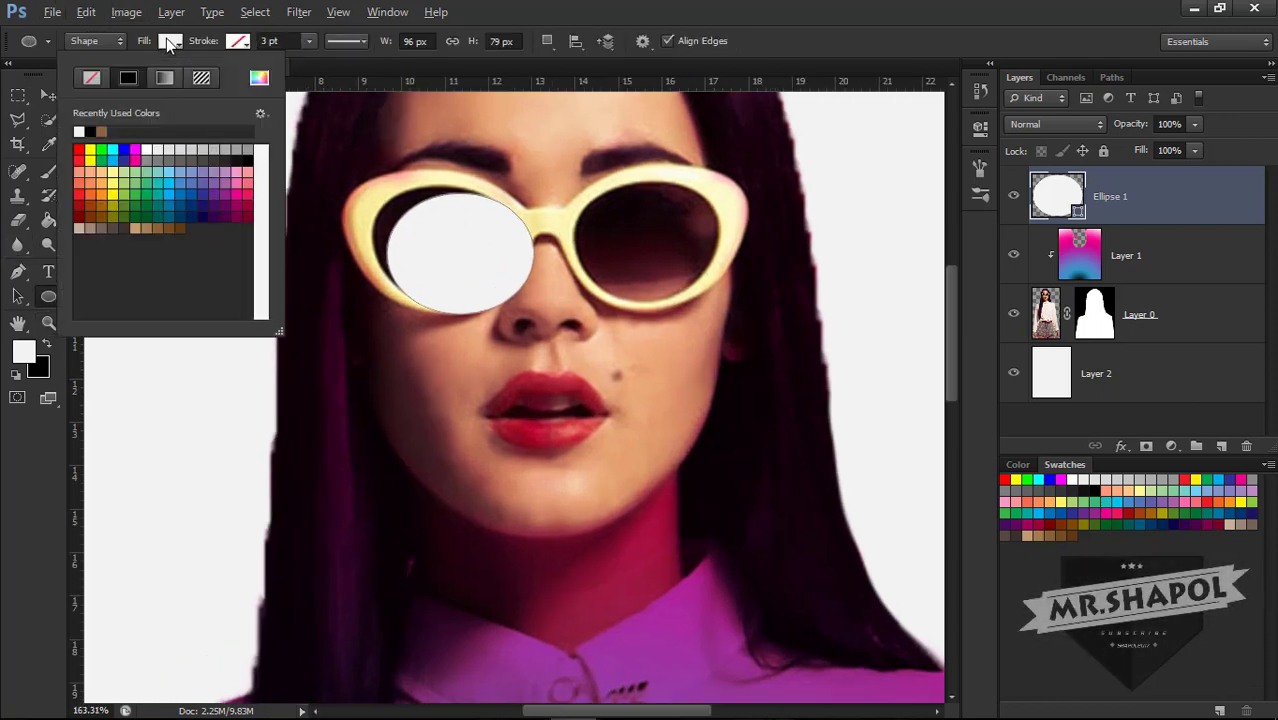
left_click(245, 157)
key("Return")
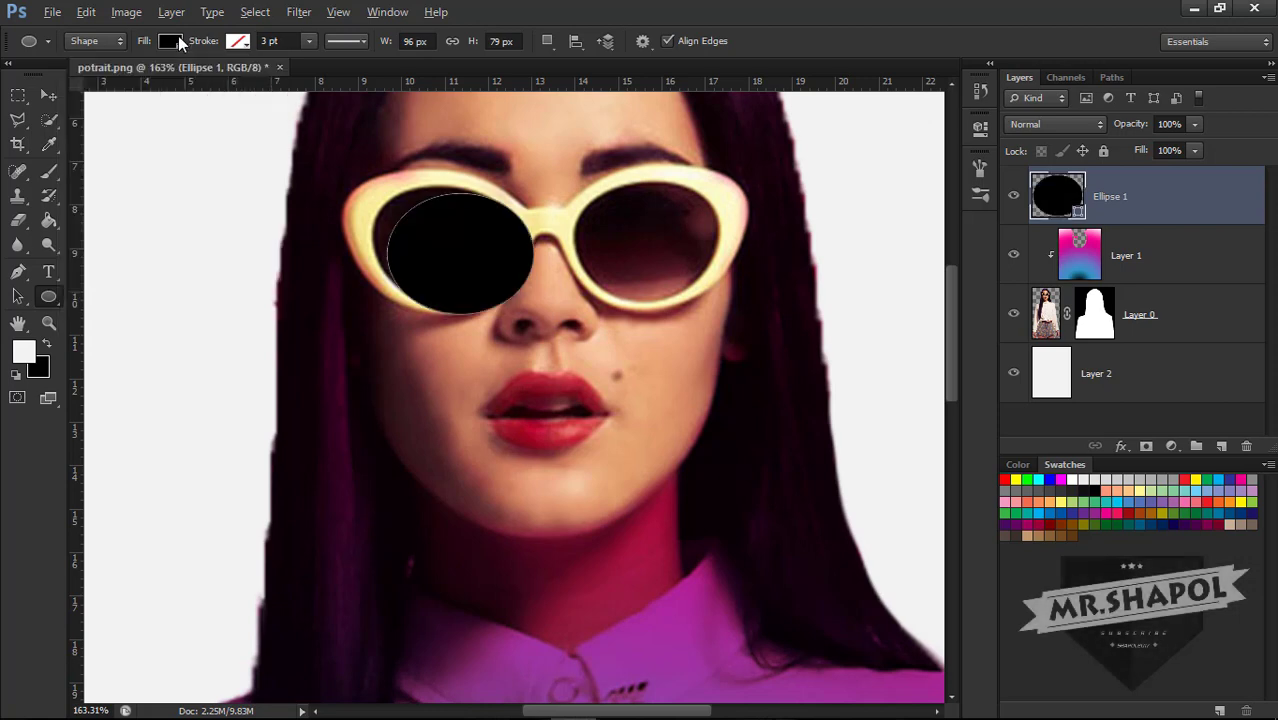
key("v")
left_click_drag(464, 262, 447, 252)
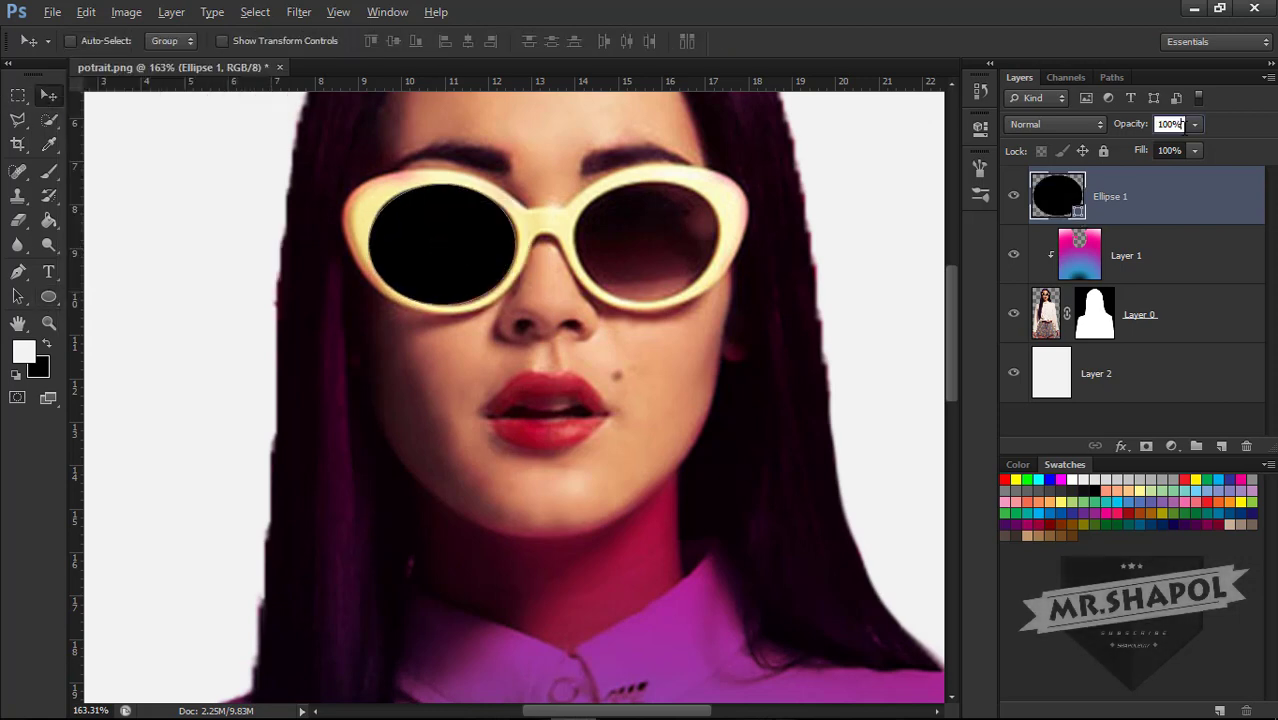
- Scale and warp the black ellipse so it matches the left lens shape
left_click_drag(1148, 150, 1146, 145)
left_click_drag(422, 234, 425, 236)
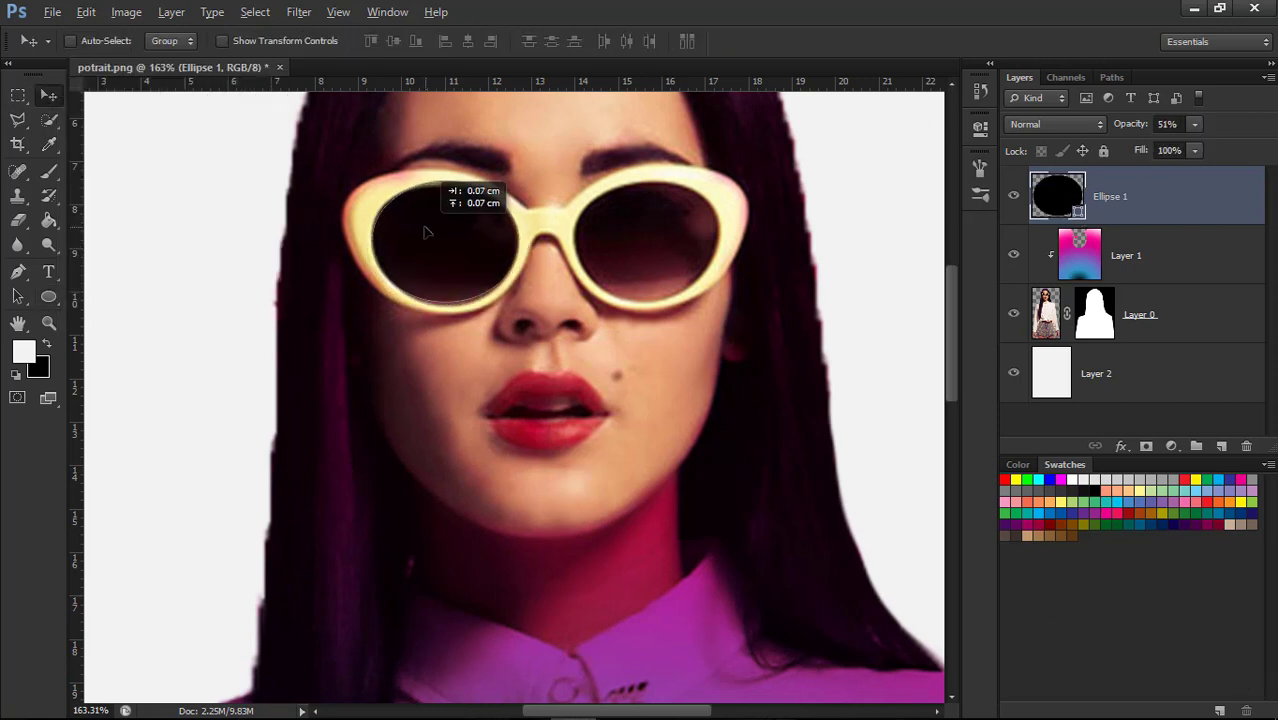
left_click(222, 41)
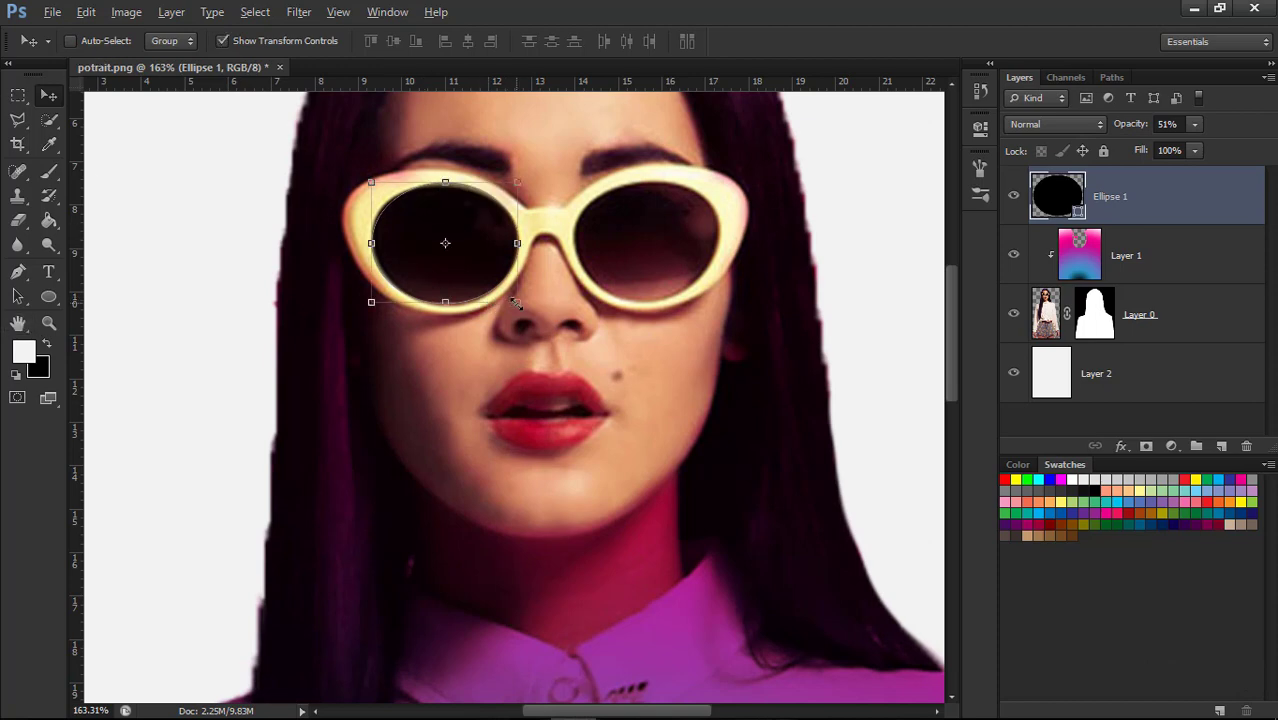
left_click_drag(517, 303, 474, 289)
left_click(886, 41)
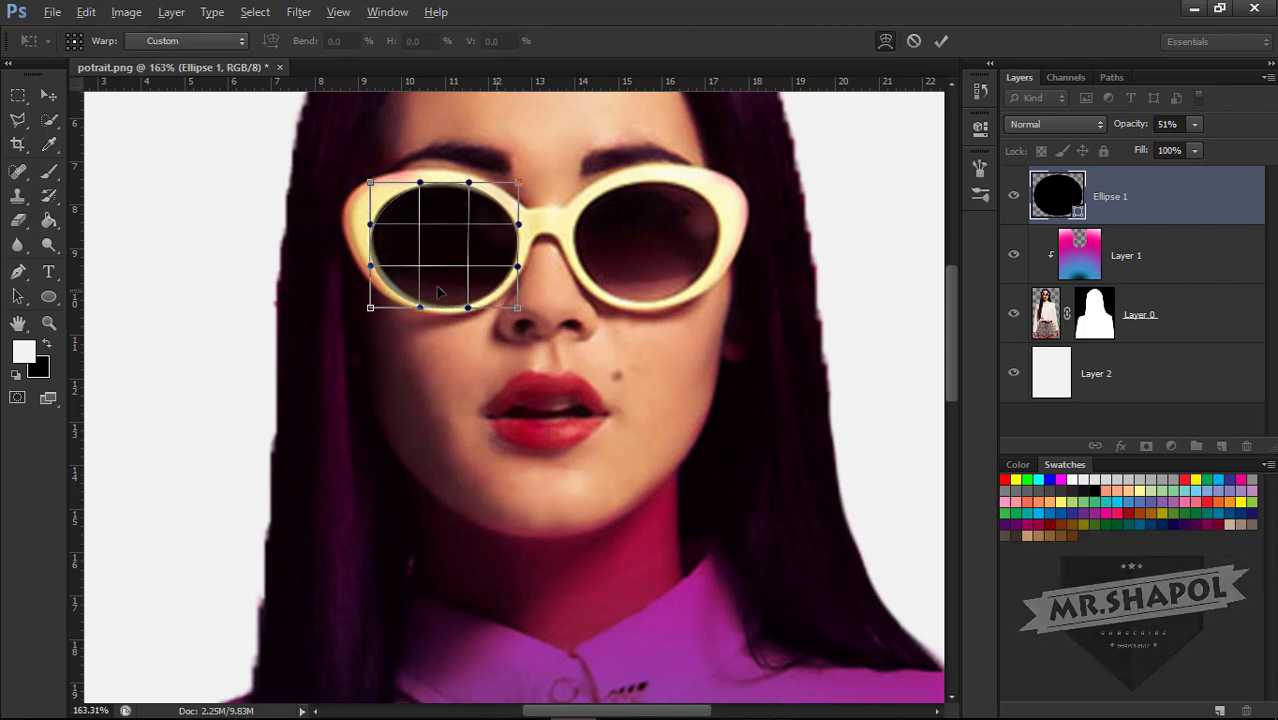
left_click_drag(393, 292, 397, 293)
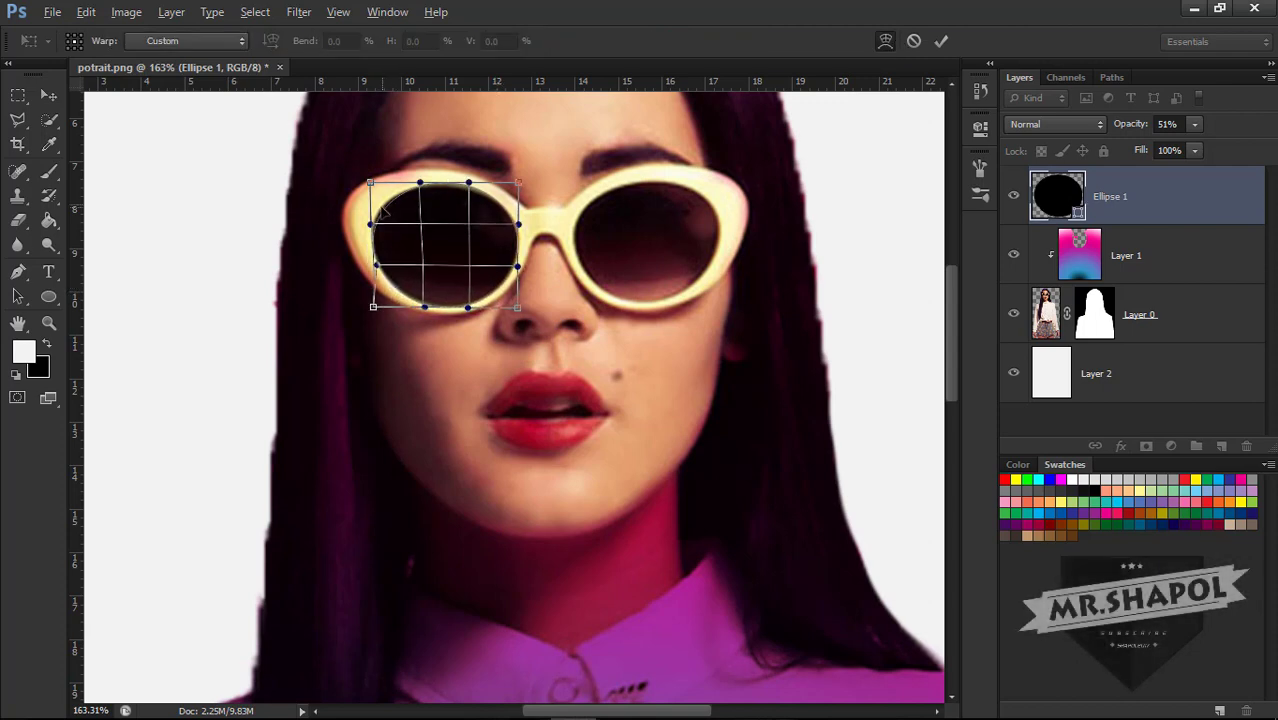
left_click_drag(384, 210, 451, 196)
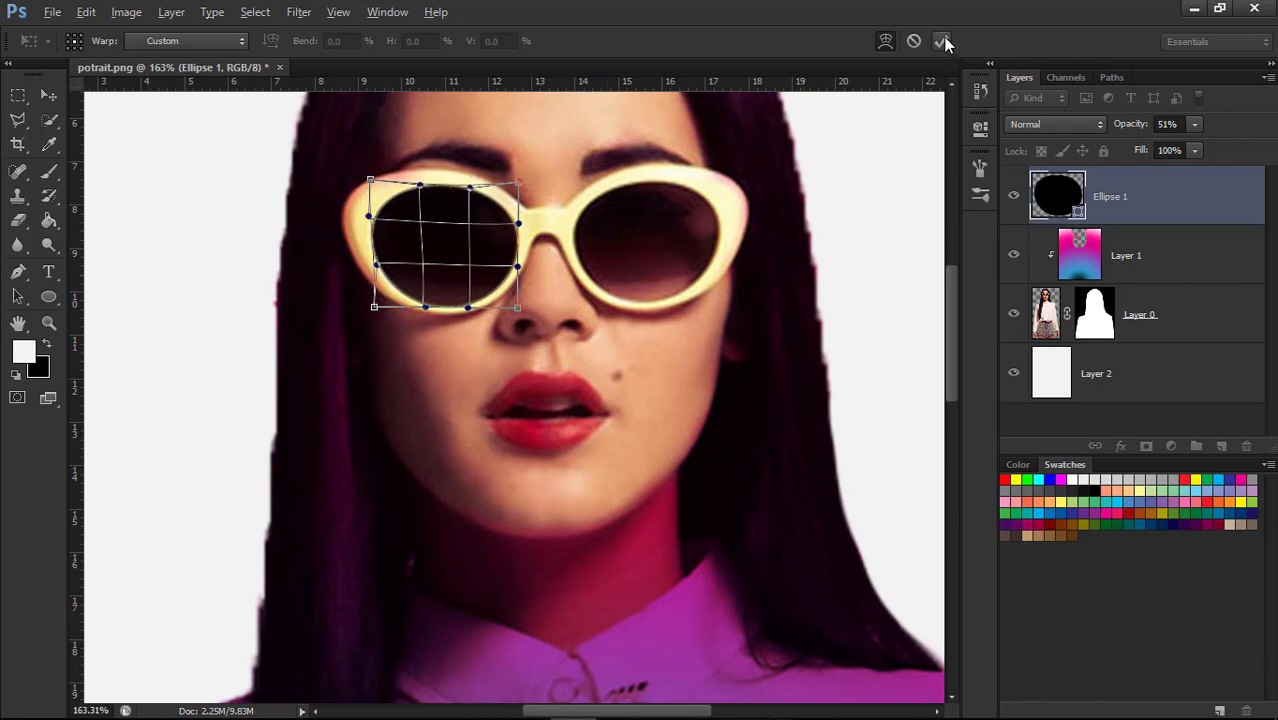
left_click(944, 40)
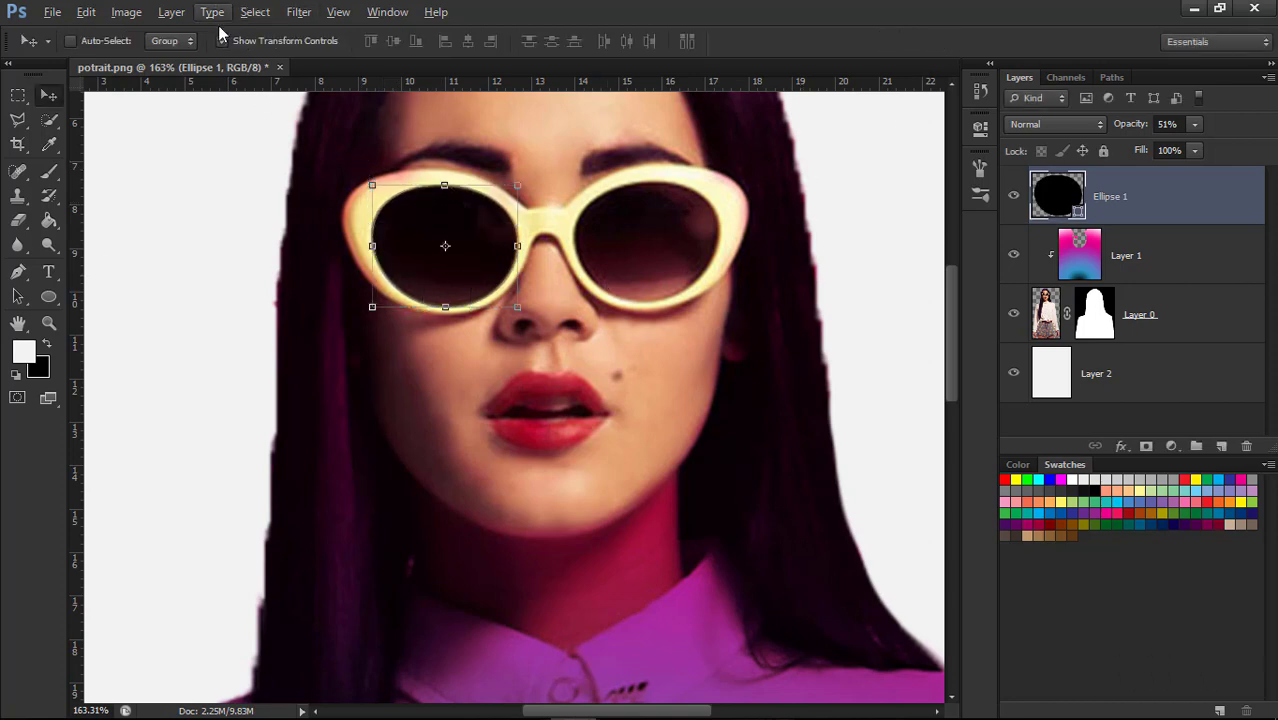
- Raise the Ellipse 1 layer opacity to 100%
left_click(1193, 125)
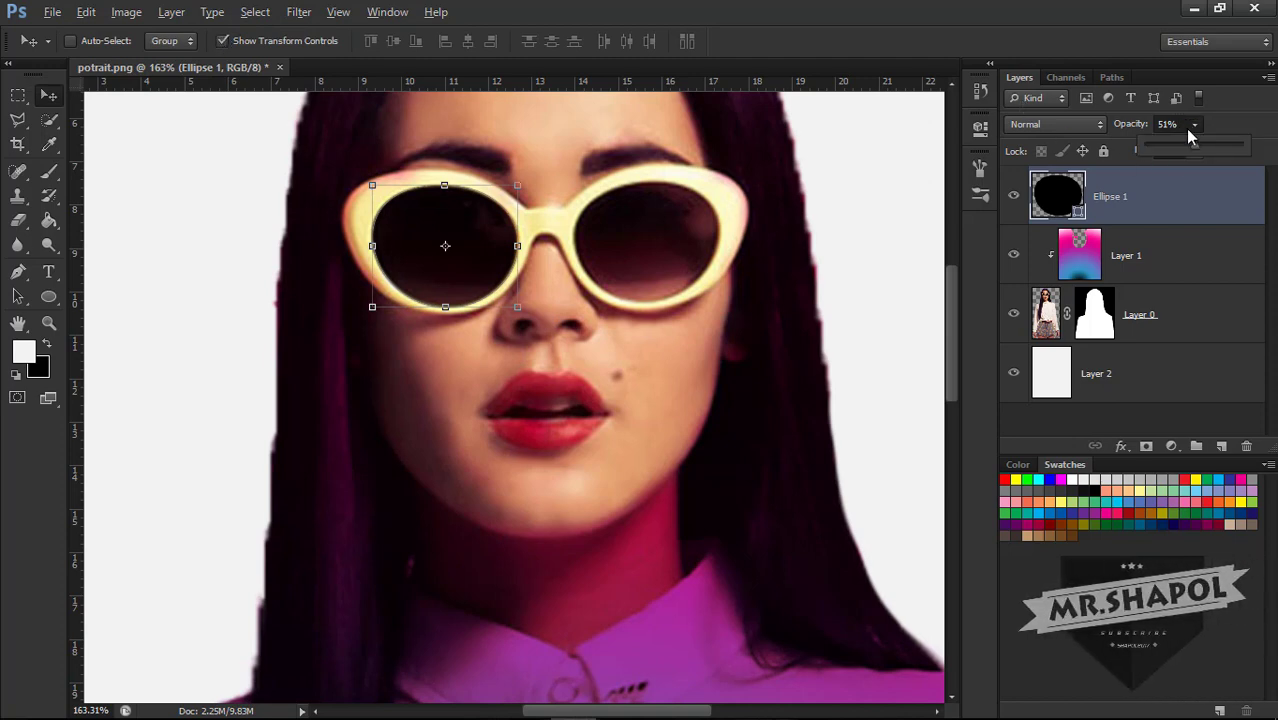
left_click_drag(1204, 157, 1245, 150)
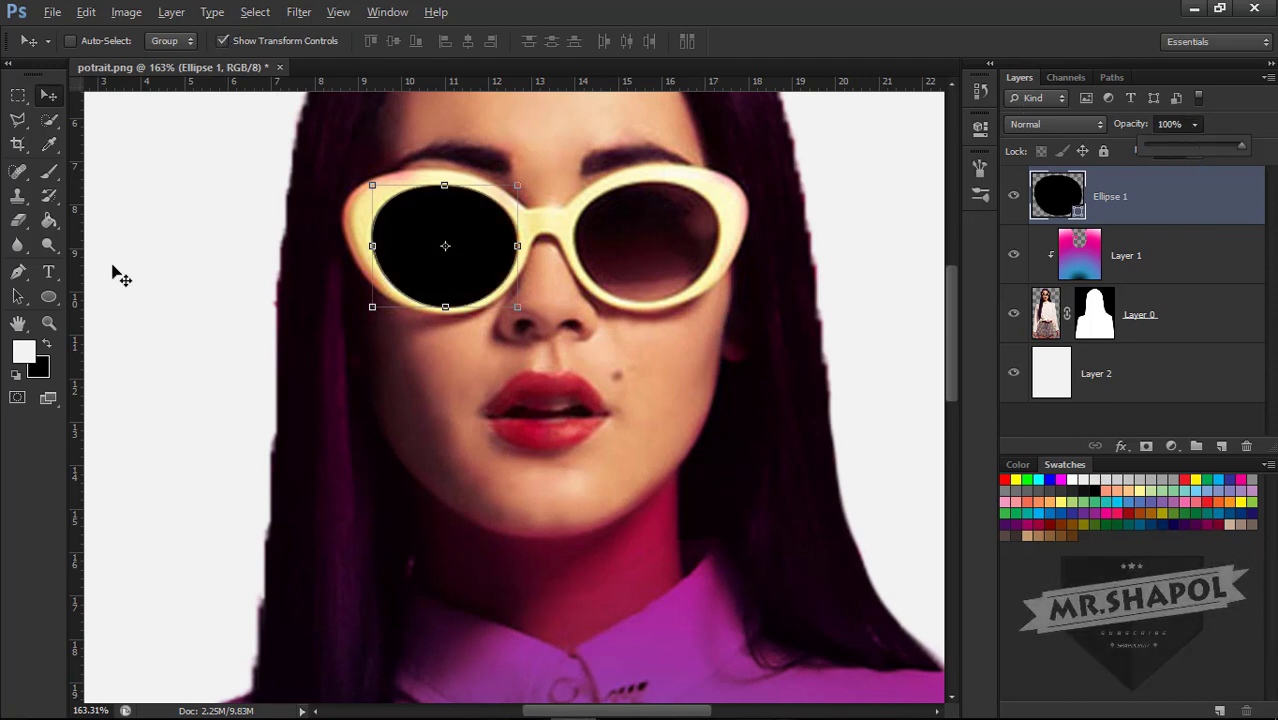
left_click(48, 322)
- Duplicate the Ellipse 1 lens layer and flip the copy horizontally
left_click_drag(673, 277, 594, 340)
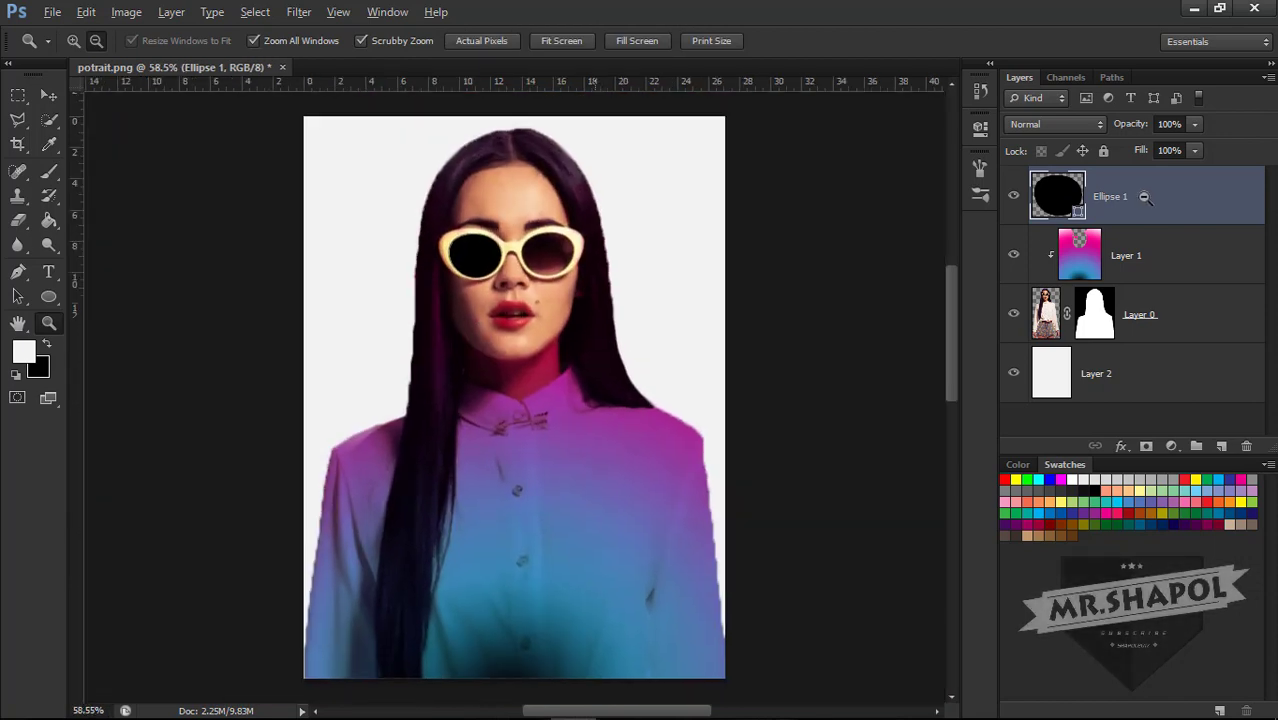
left_click_drag(1110, 196, 1220, 443)
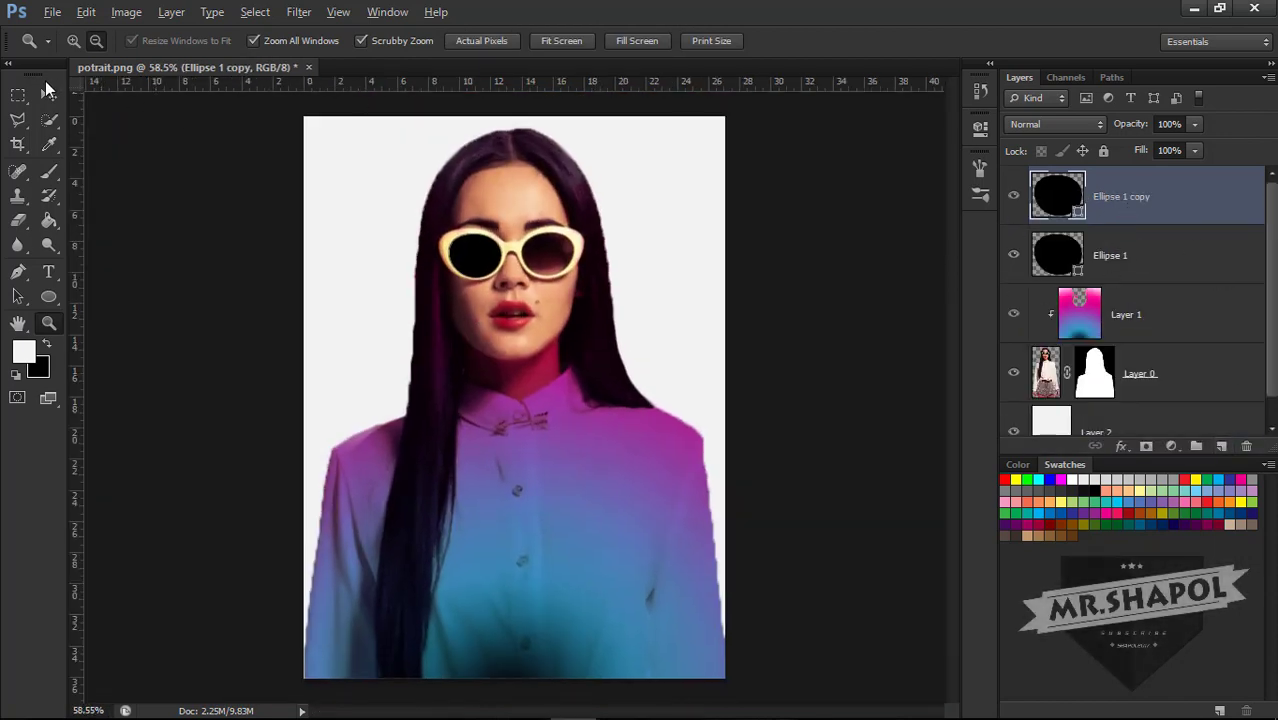
left_click(48, 94)
mouse_move(463, 290)
left_mouse_down()
mouse_move(467, 310)
mouse_move(556, 300)
mouse_move(489, 254)
mouse_move(556, 256)
left_mouse_up()
key("ctrl+t")
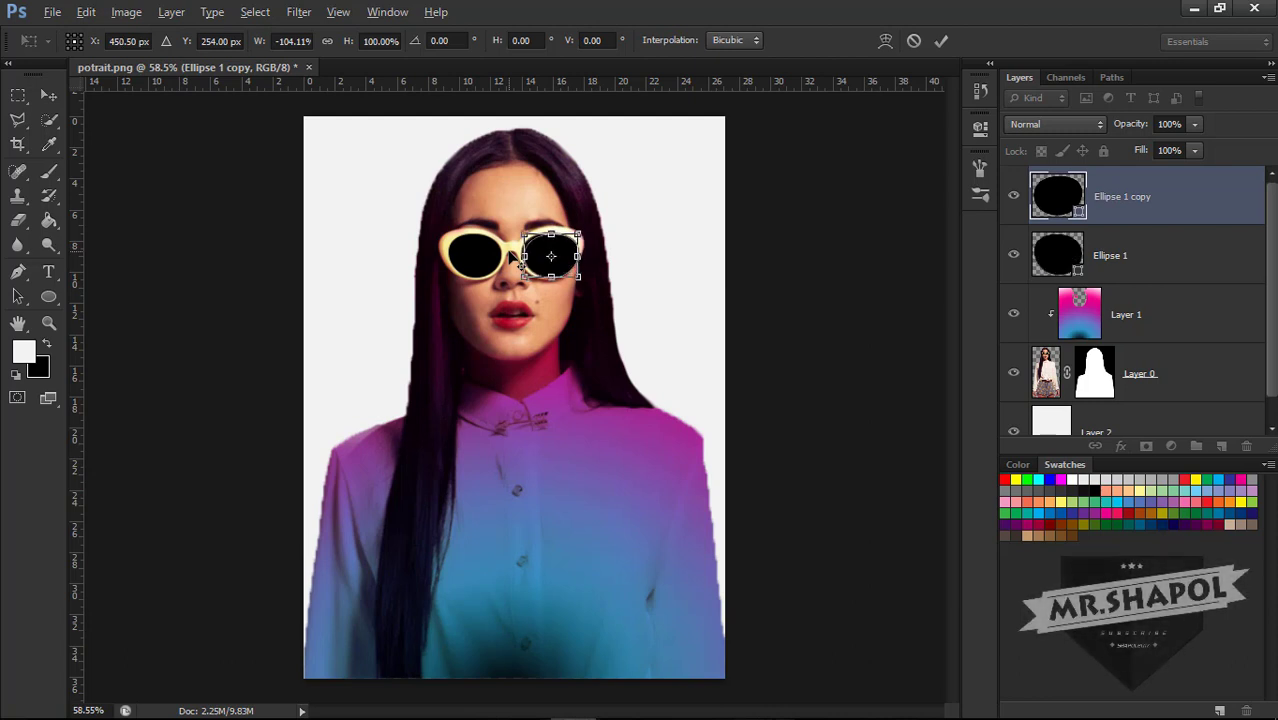
key("Left")
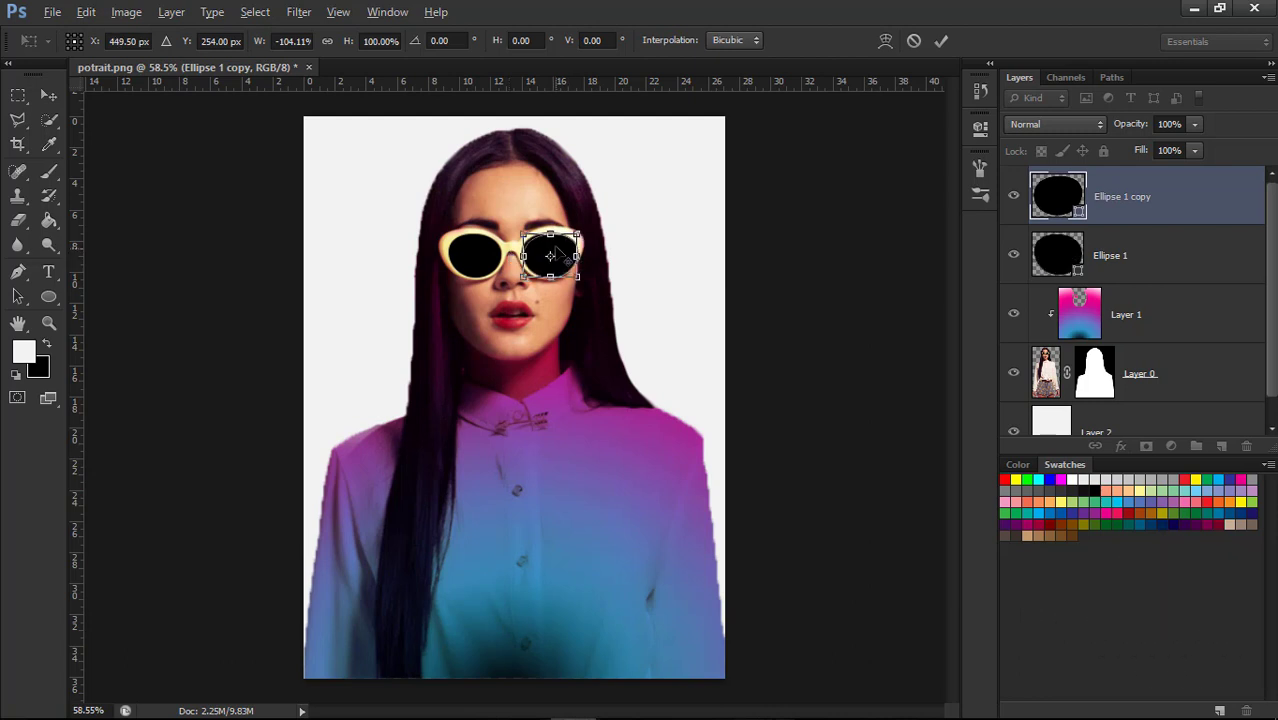
left_click(556, 250)
left_click(49, 323)
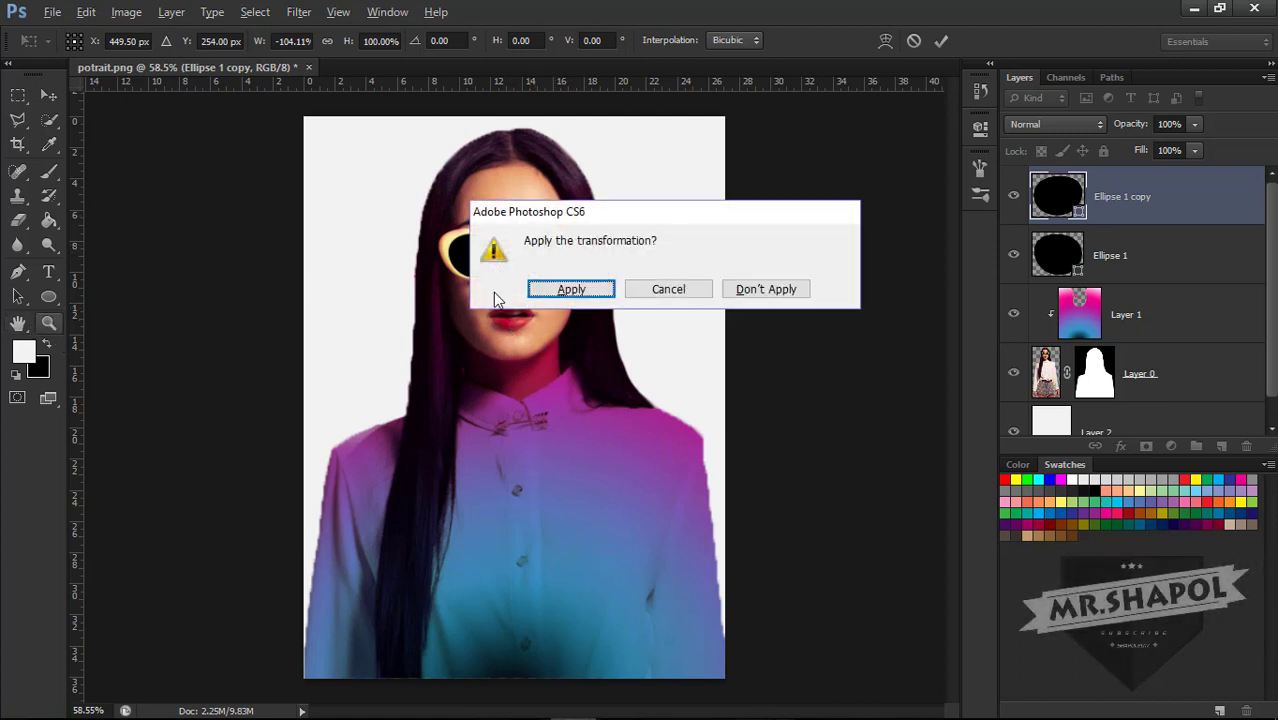
left_click(546, 290)
- Position and nudge the flipped Ellipse 1 copy exactly over the right lens
left_click_drag(590, 286, 631, 285)
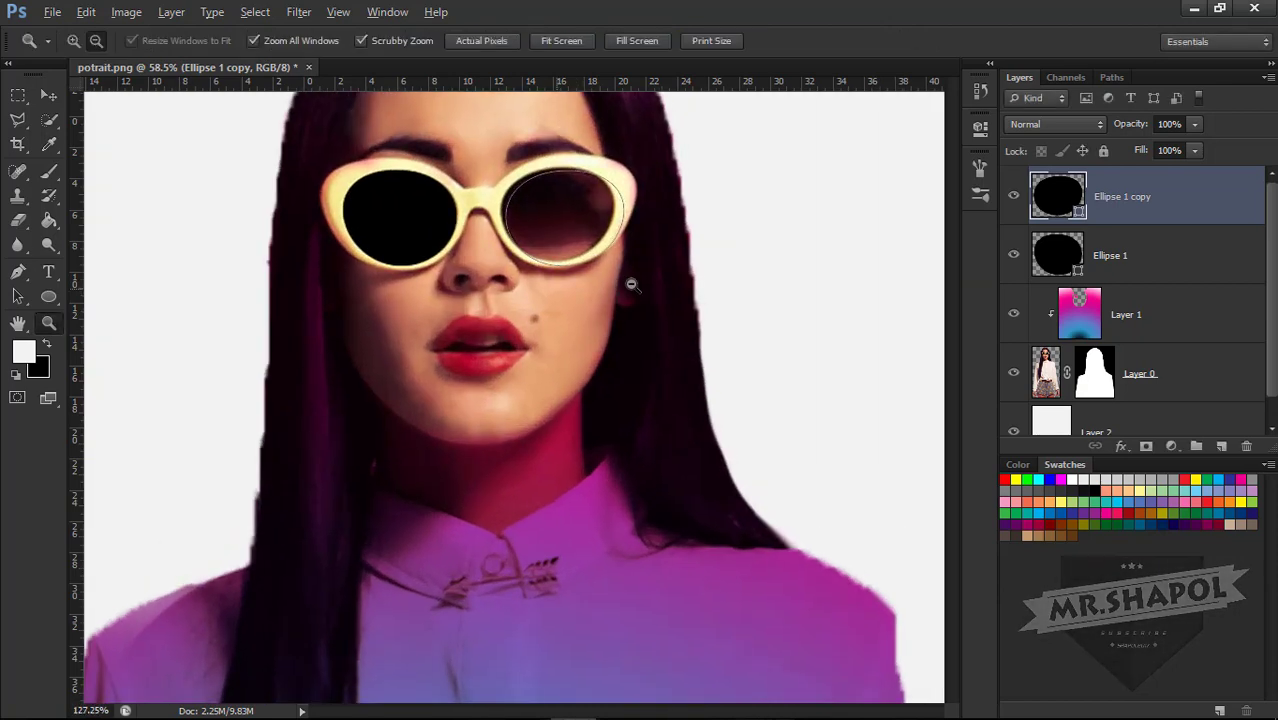
left_click(631, 285)
key("v")
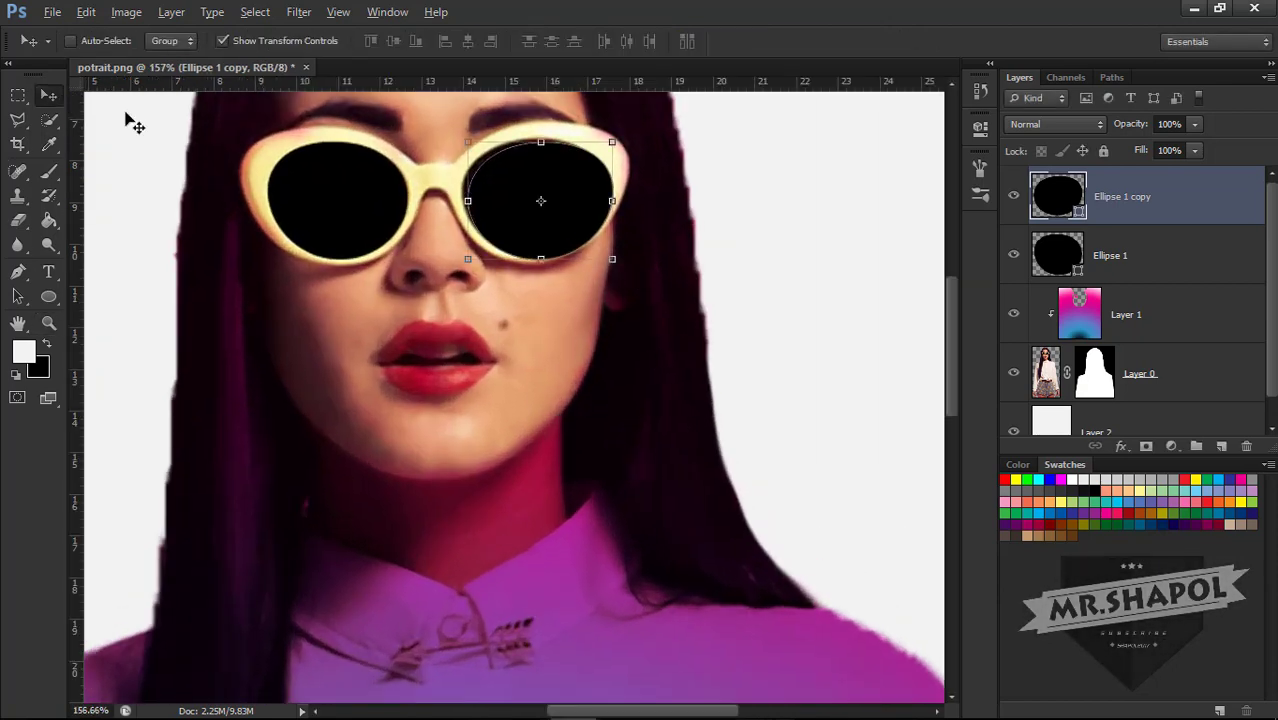
left_click_drag(522, 180, 530, 191)
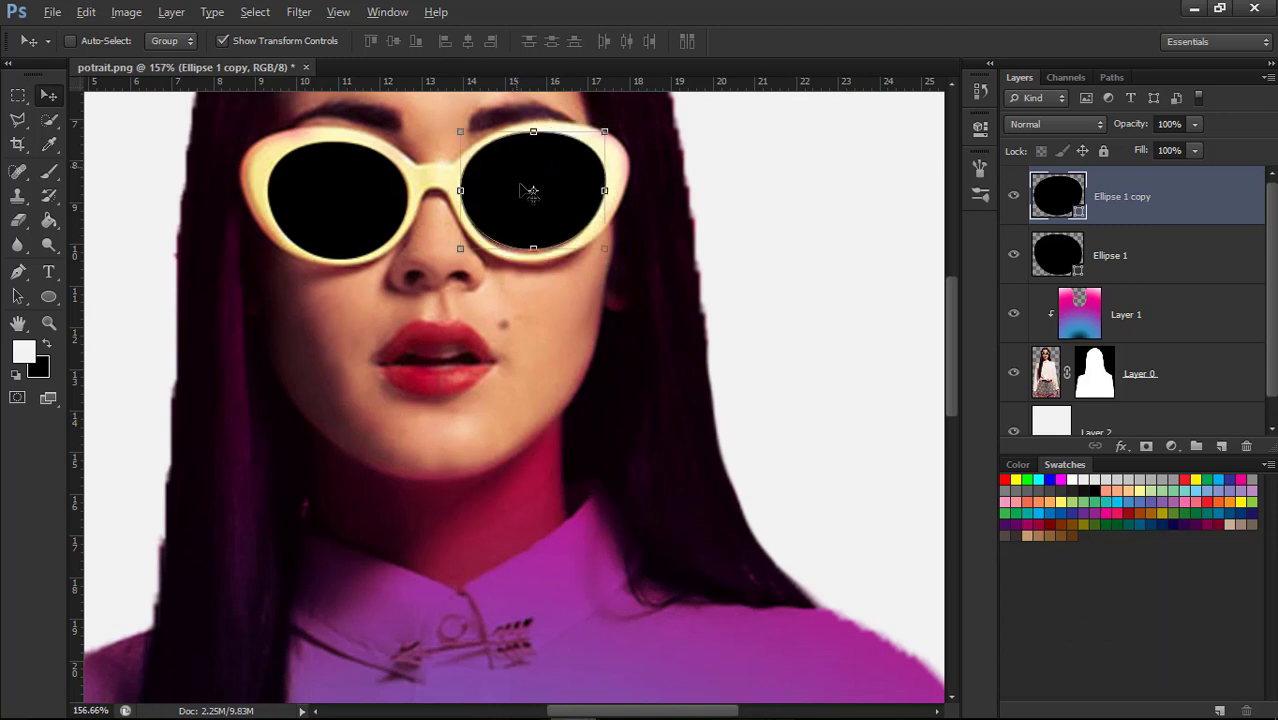
key("Down")
key("Down")
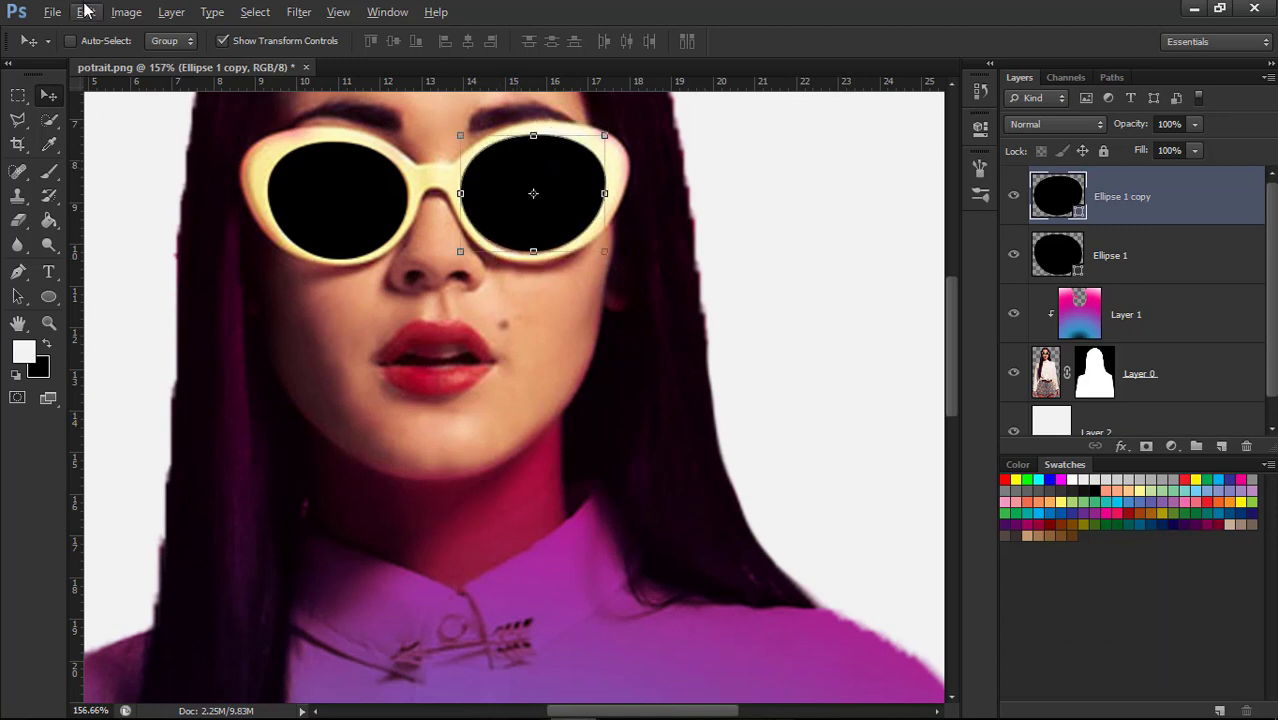
left_click(222, 41)
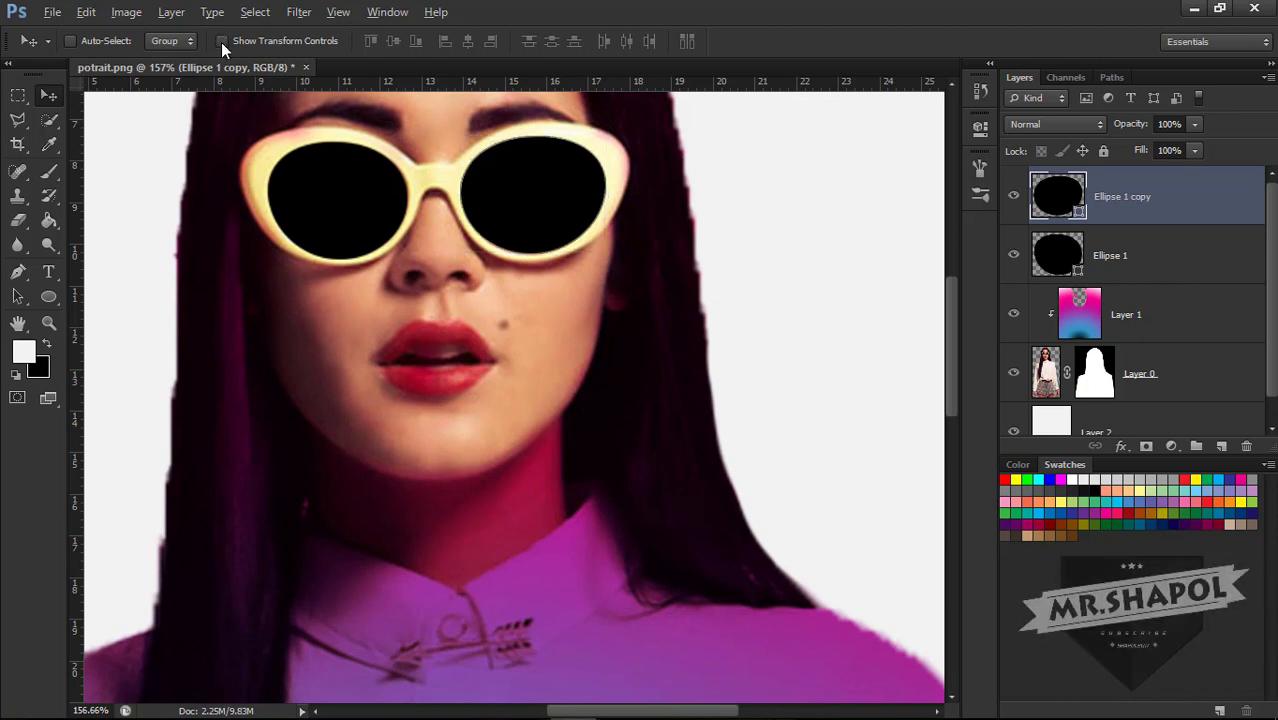
key("Down")
key("Down")
key("Down")
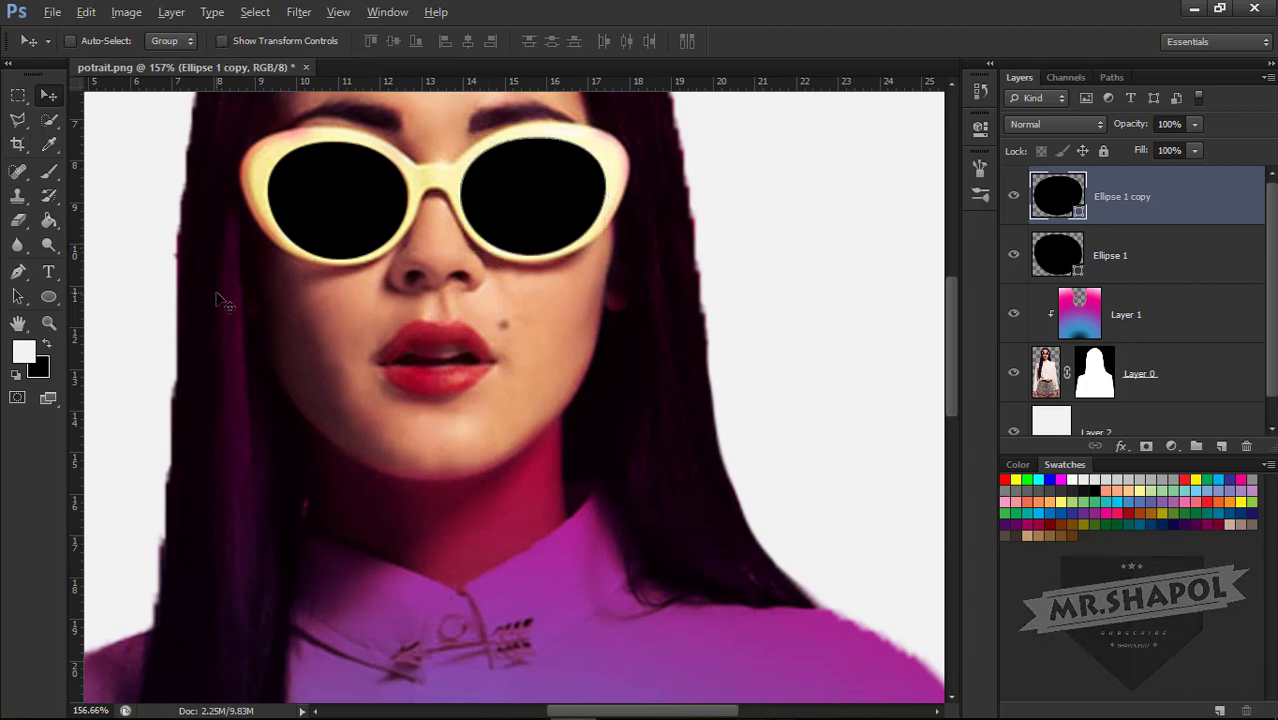
key("ctrl+0")
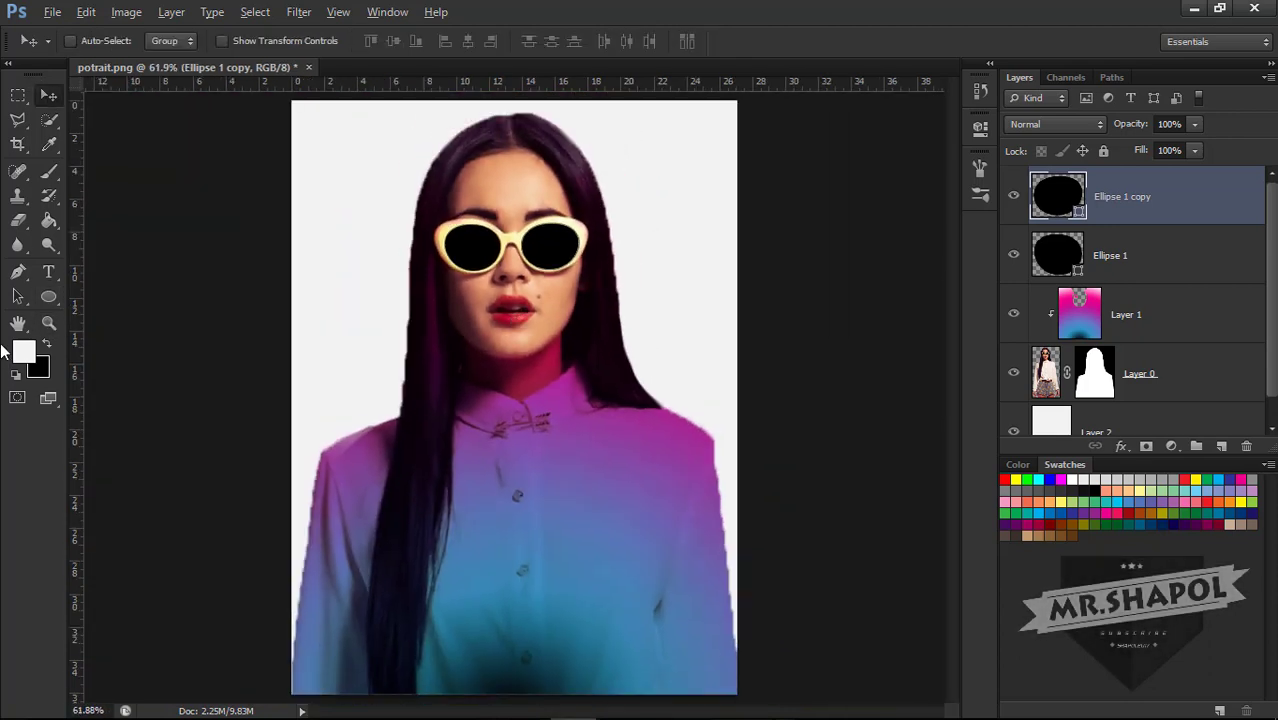
- Draw two tall rounded-rectangle drips below the right lens, using Combine Shapes
right_click(43, 299)
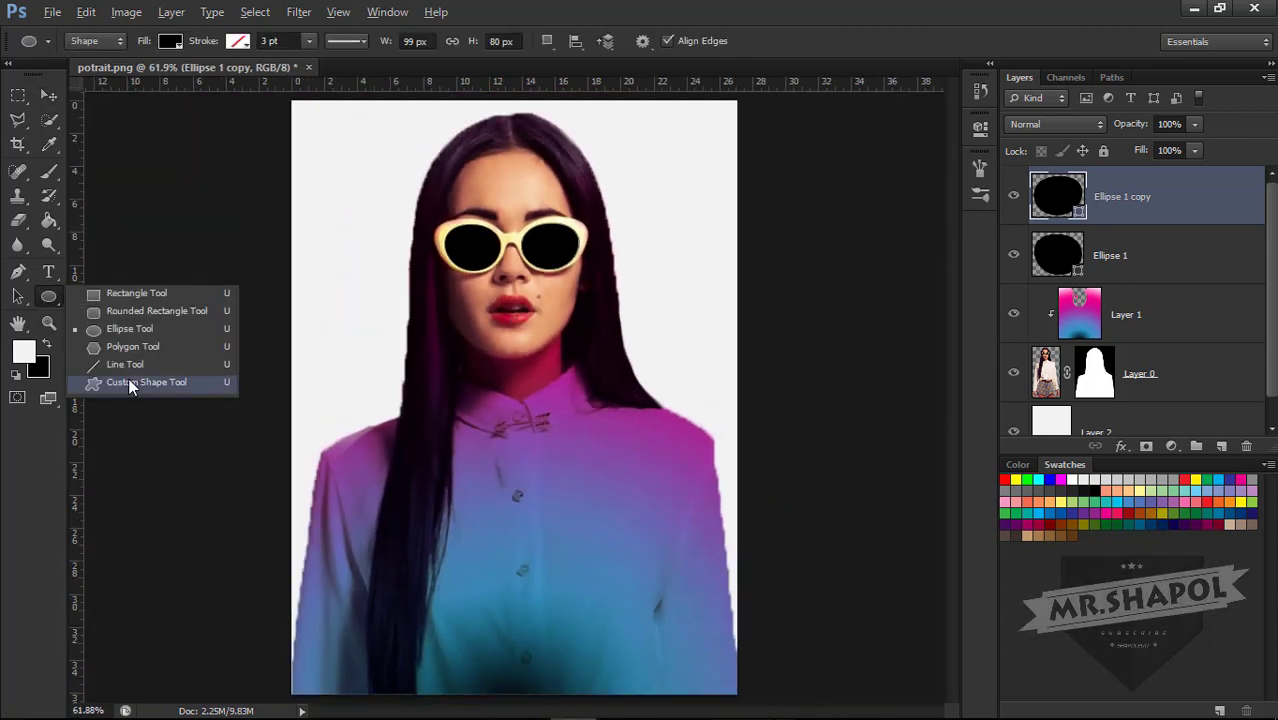
left_click(101, 322)
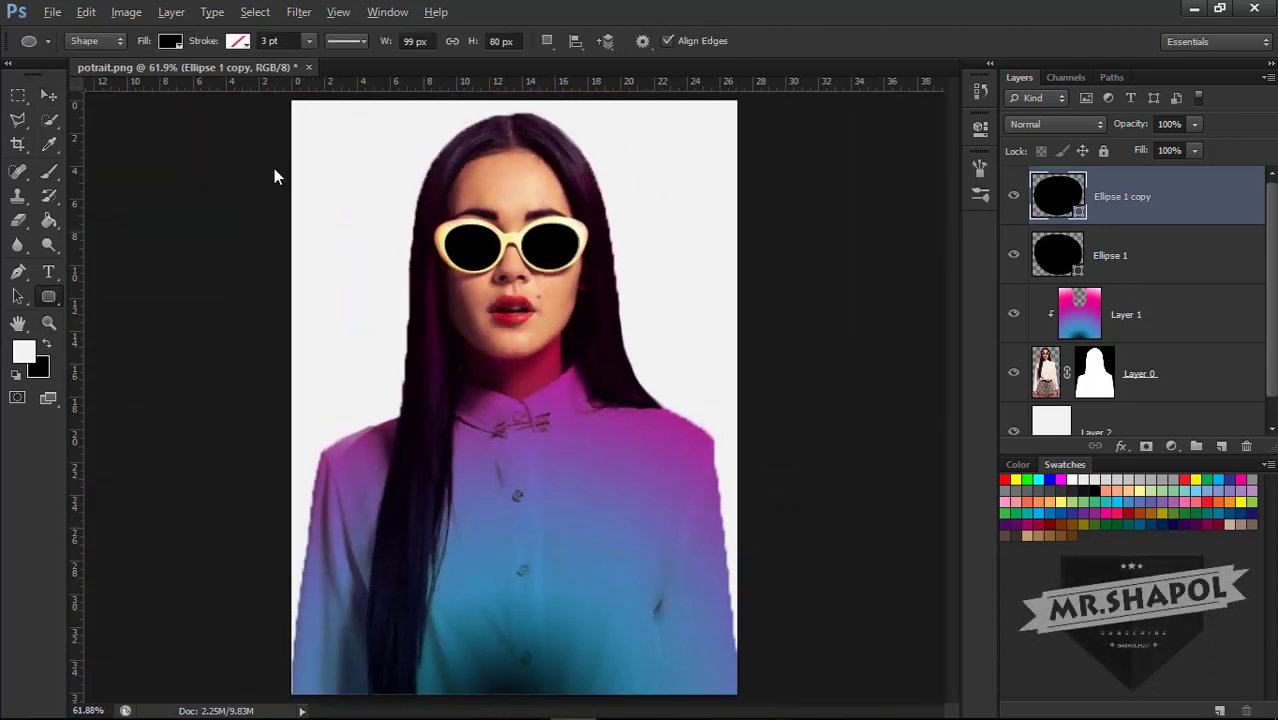
left_click(547, 40)
left_click(562, 79)
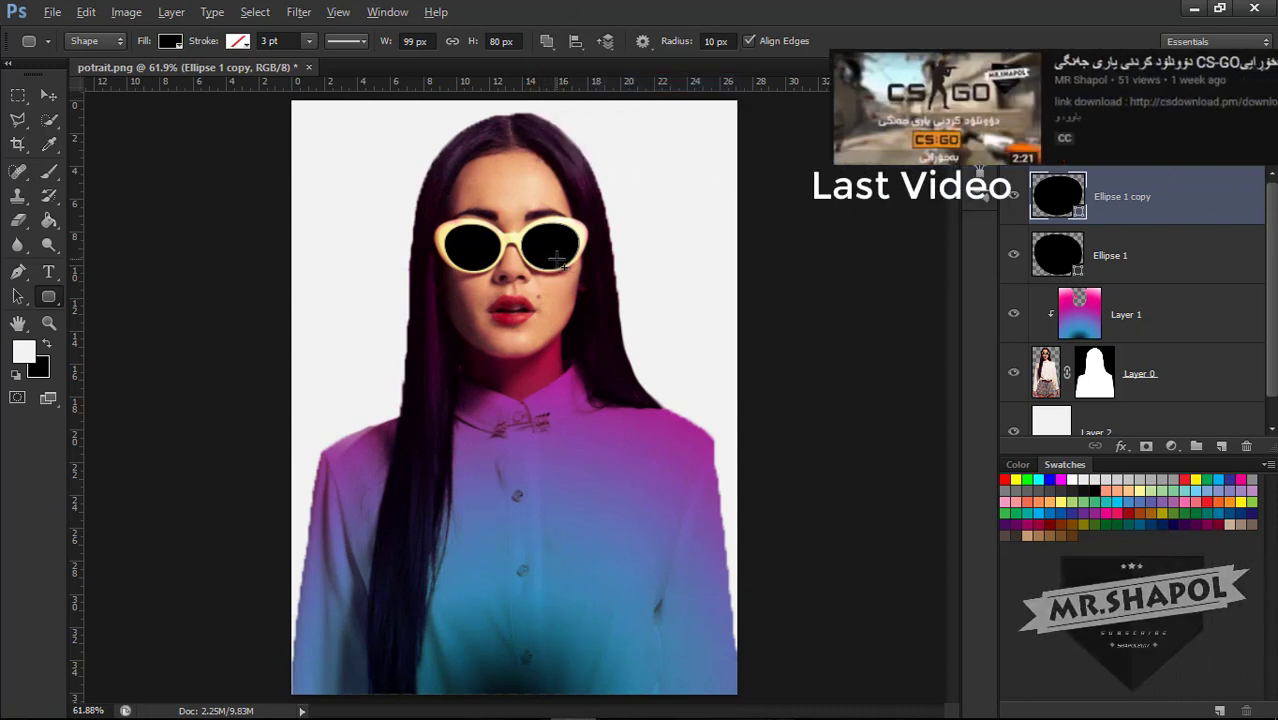
mouse_move(556, 263)
left_mouse_down()
mouse_move(543, 420)
mouse_move(546, 407)
left_mouse_up()
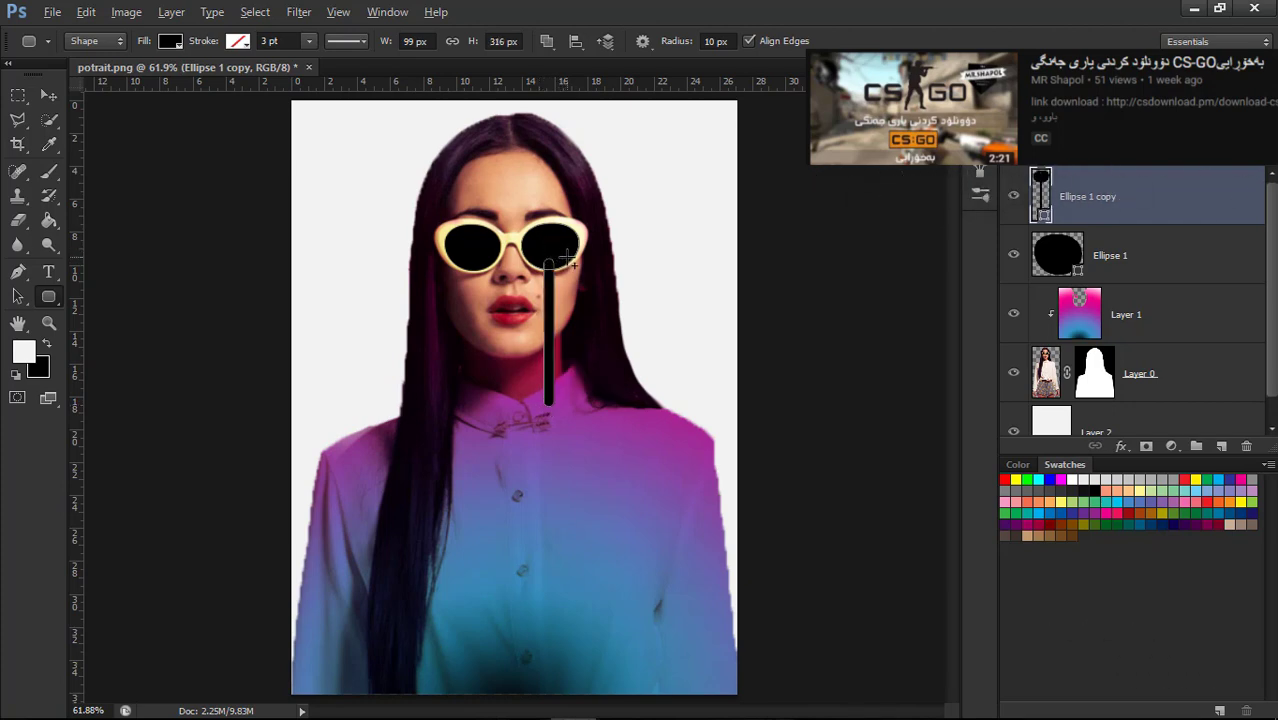
left_click_drag(570, 260, 567, 366)
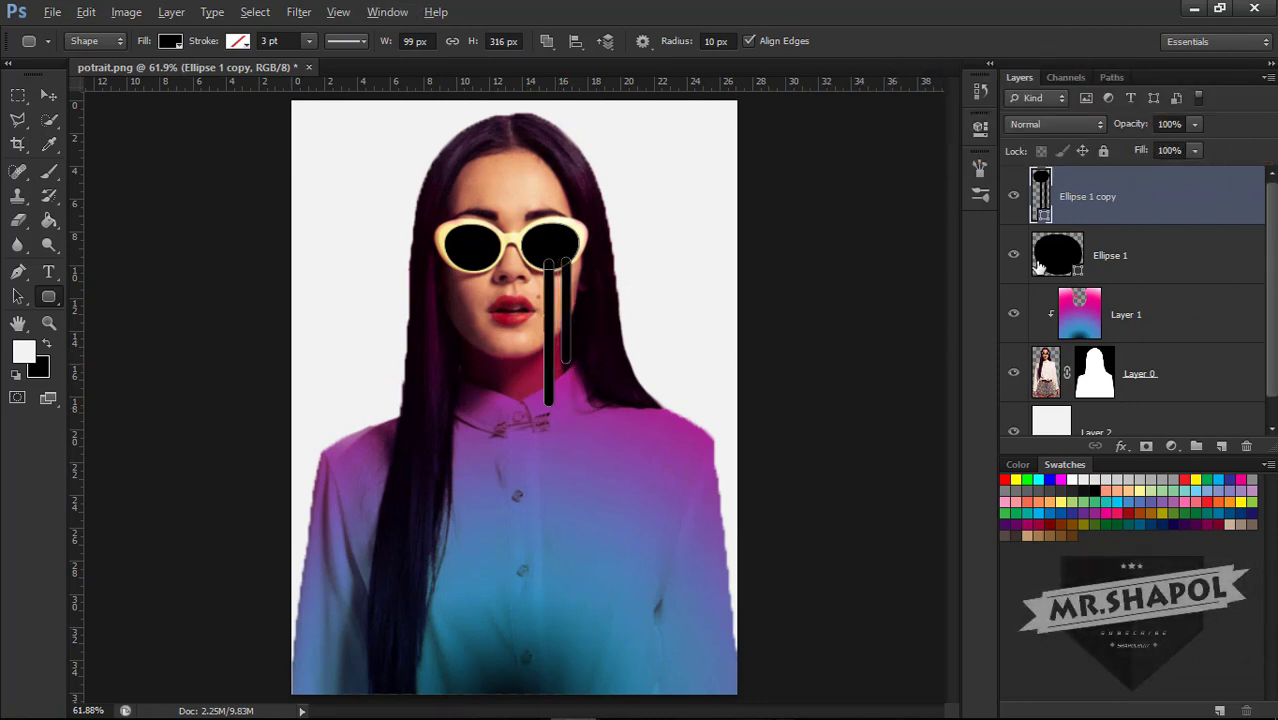
right_click(1068, 190)
- Add a Gradient Overlay to the right lens layer and set its right stop to blue 2a7ea3
left_click(897, 98)
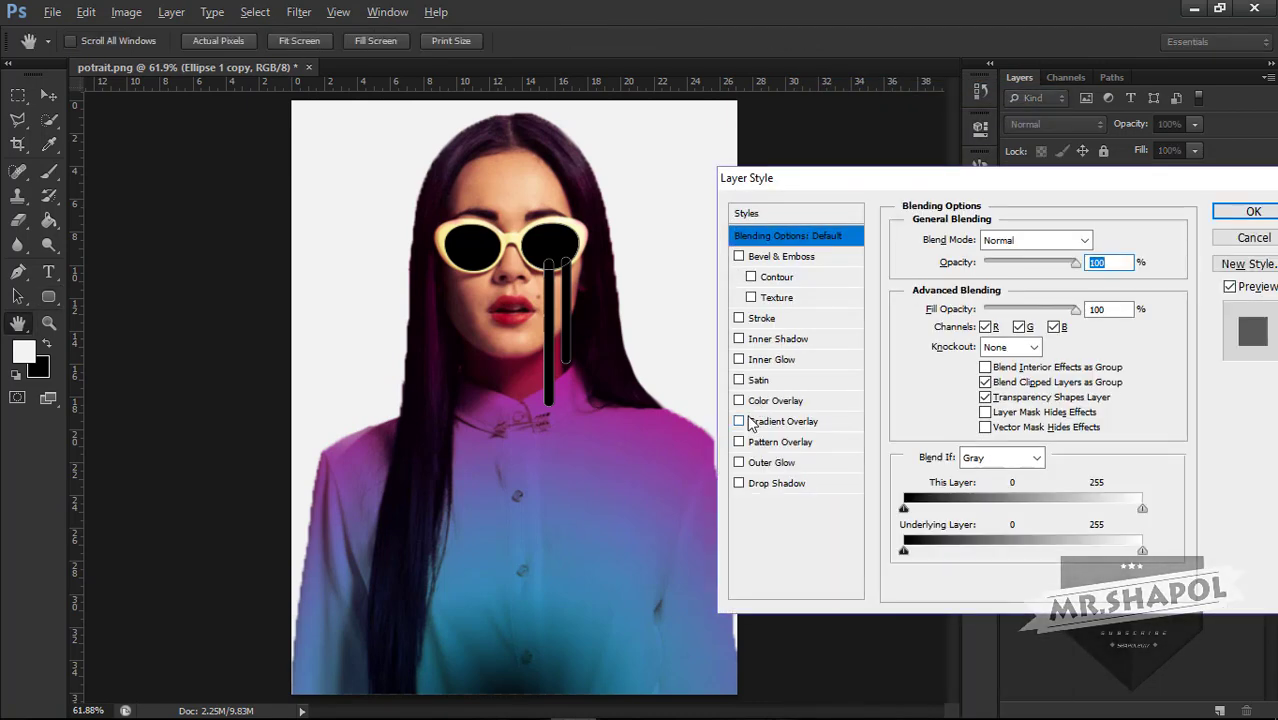
left_click(780, 424)
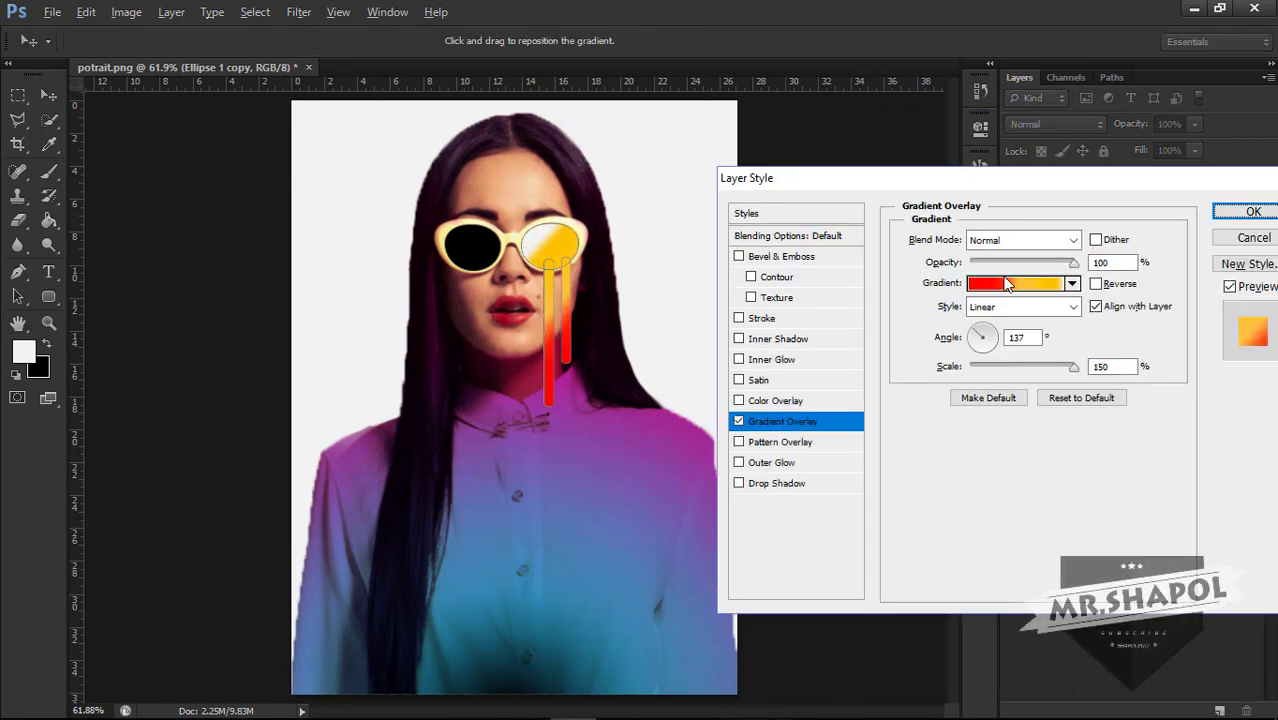
left_click(1030, 284)
left_click(966, 214)
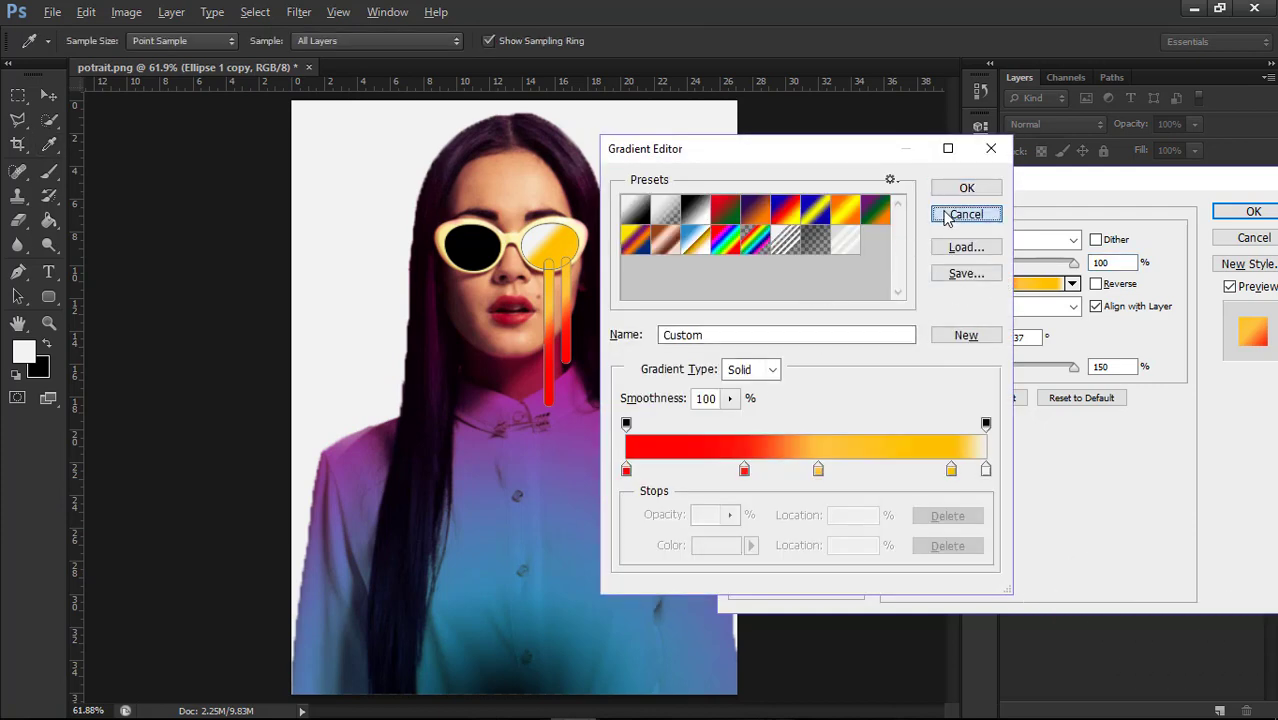
left_click_drag(988, 328, 992, 332)
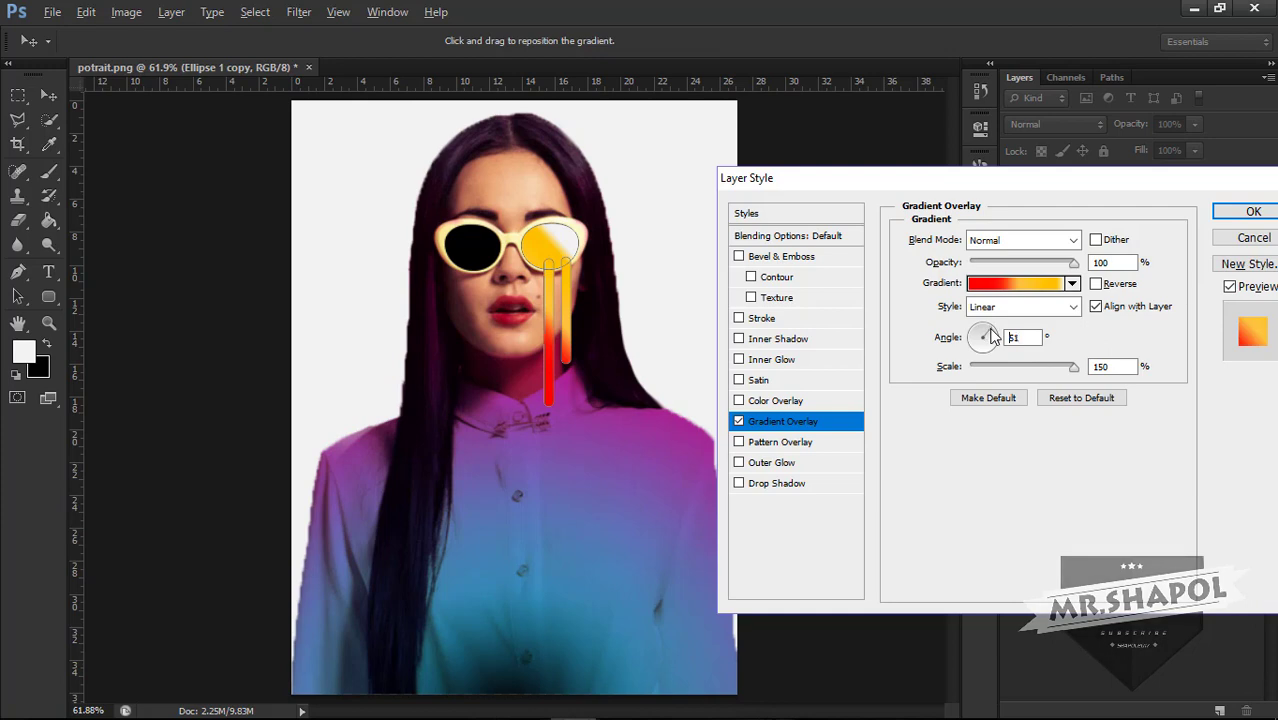
left_click(1054, 287)
left_click_drag(986, 470, 997, 513)
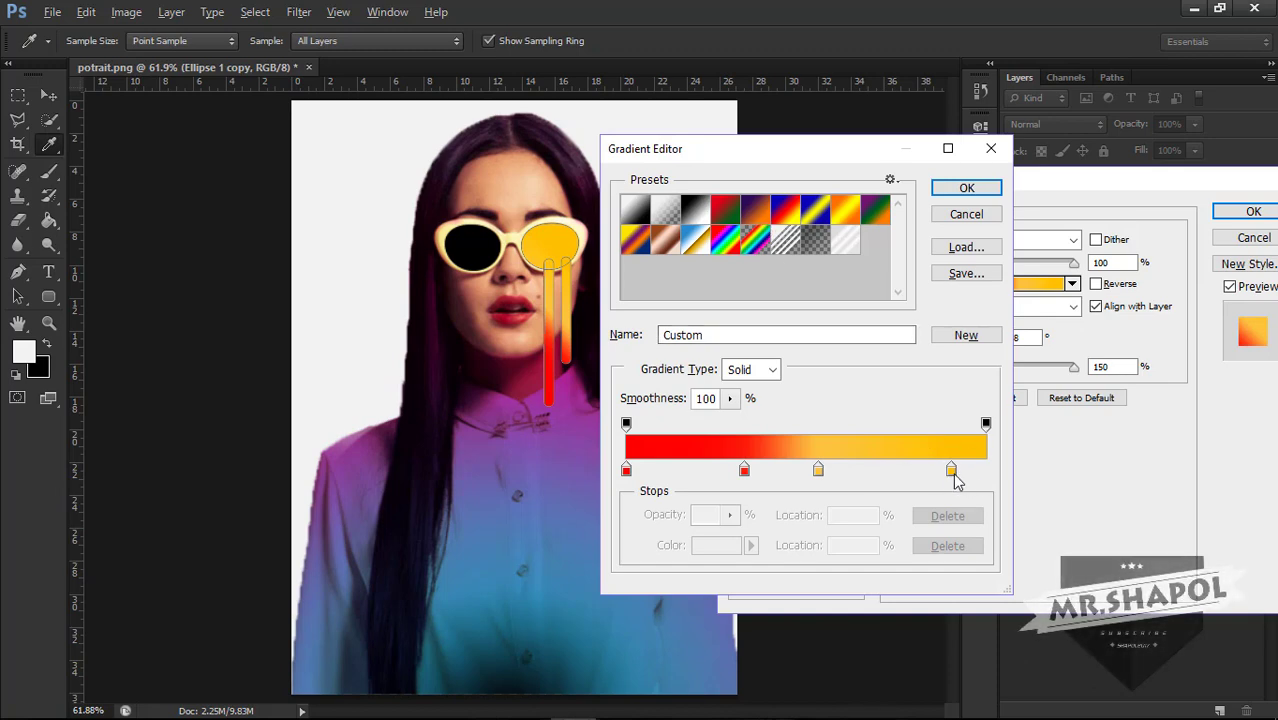
left_click(951, 470)
double_click(951, 470)
left_click(913, 238)
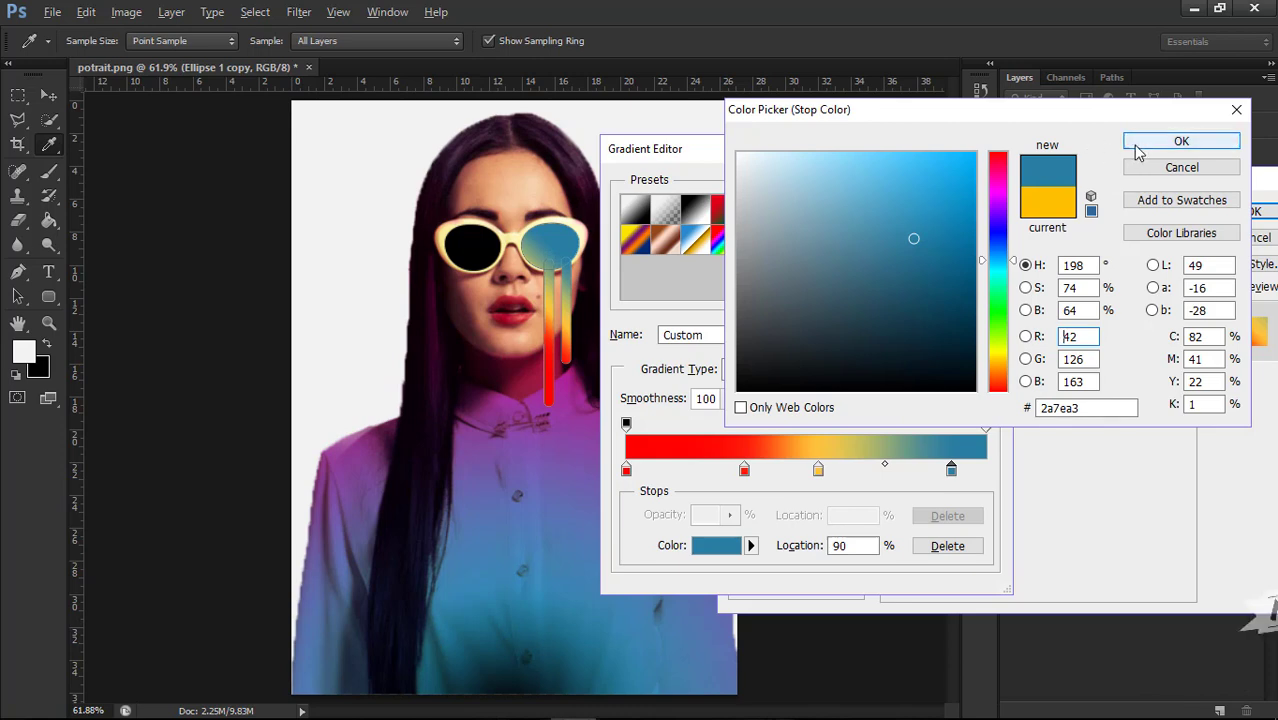
left_click(1170, 141)
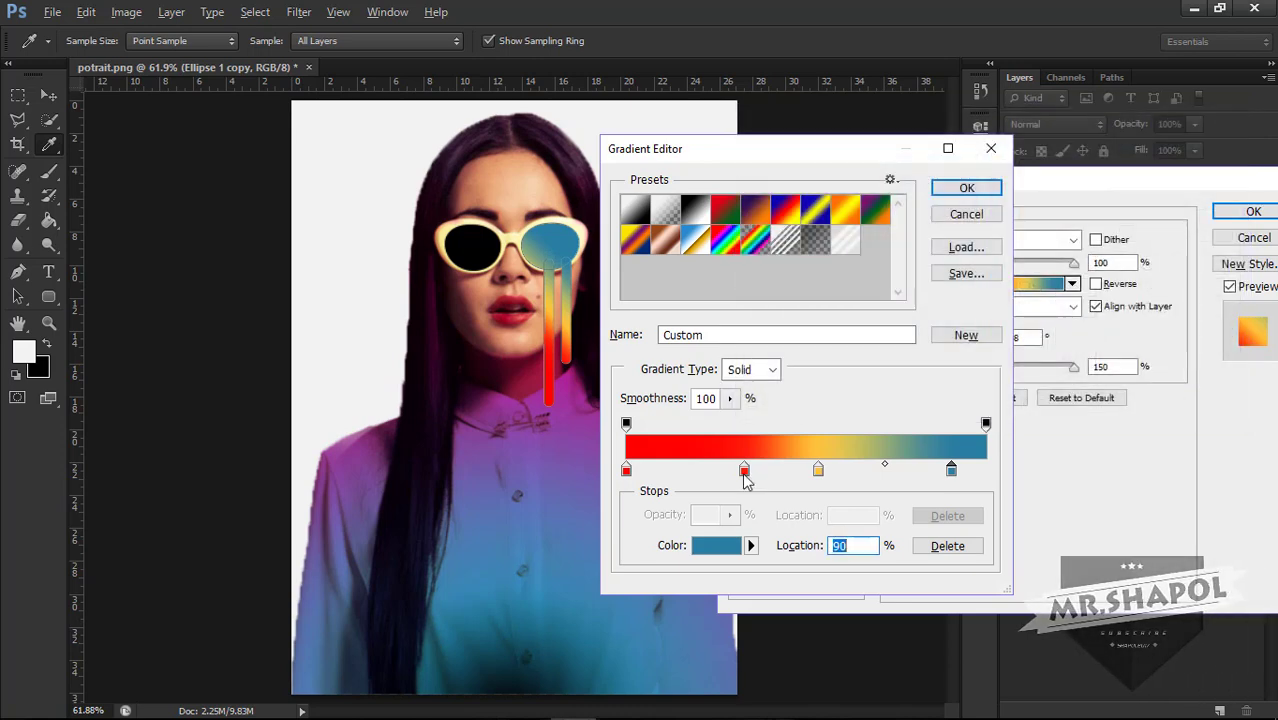
- Remove the middle red stop, make the left stop black, and apply the overlay
left_click_drag(744, 478, 722, 543)
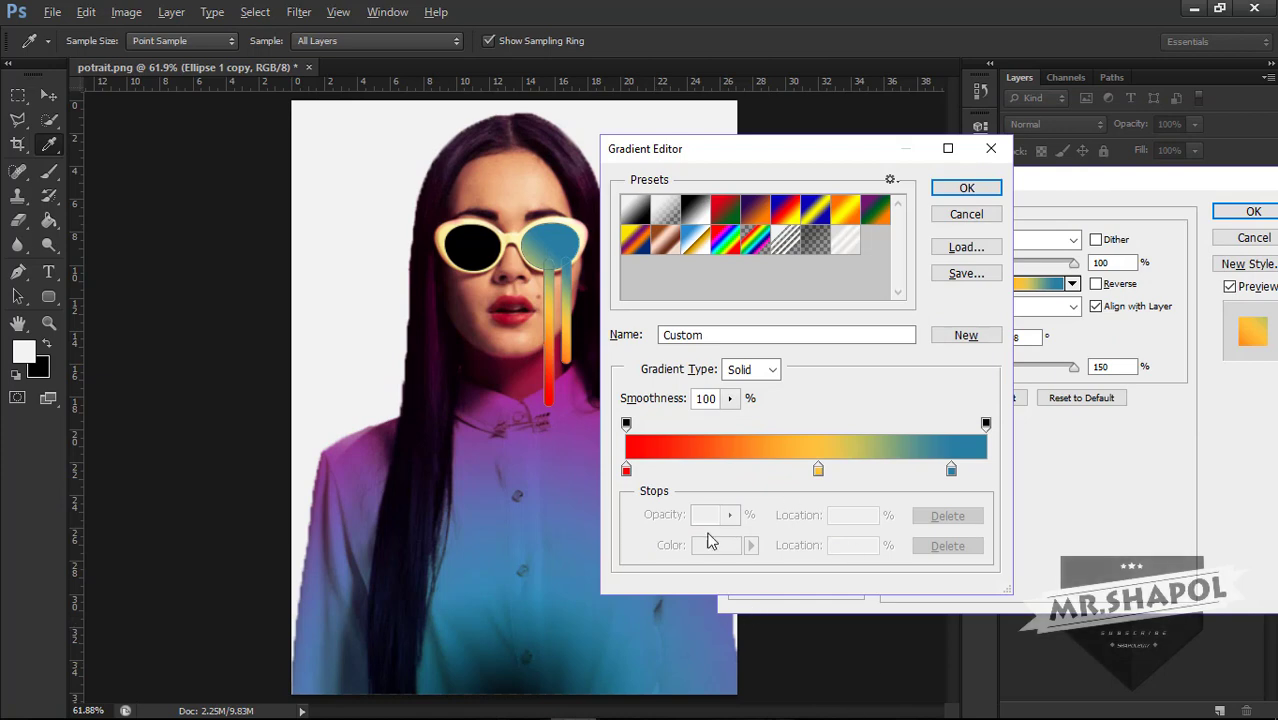
left_click(627, 471)
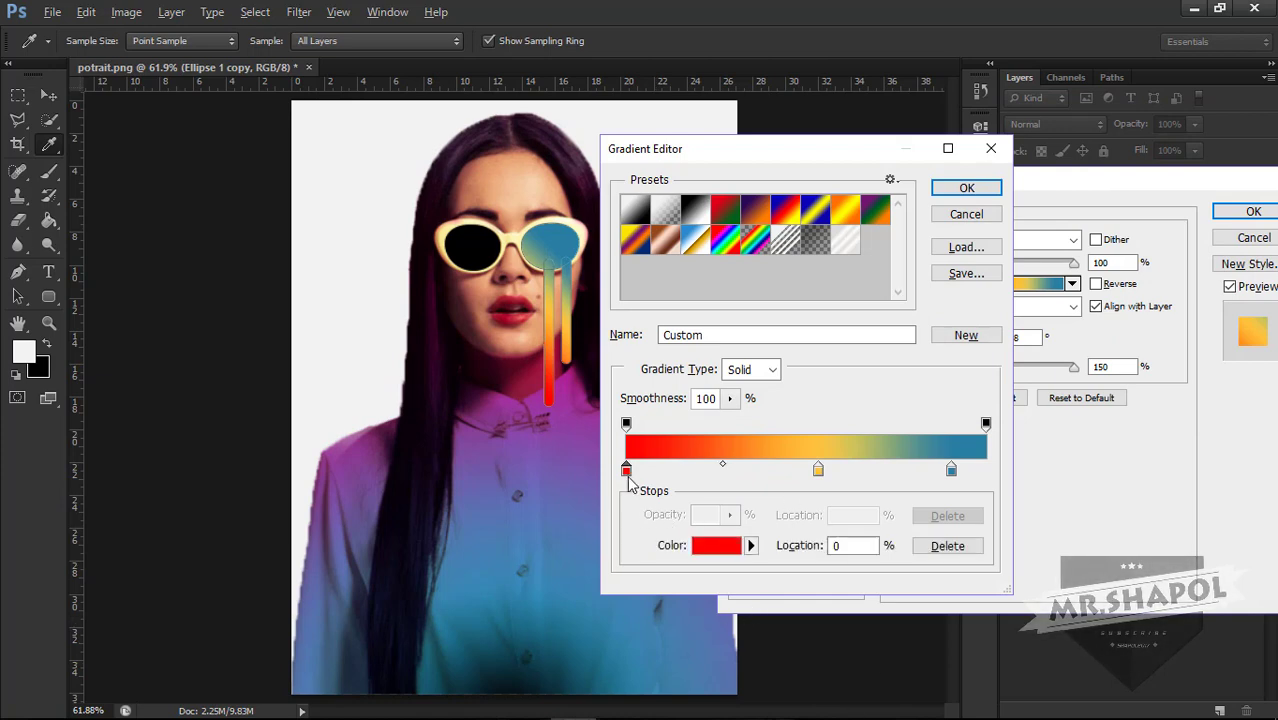
double_click(627, 470)
left_click_drag(847, 294, 681, 418)
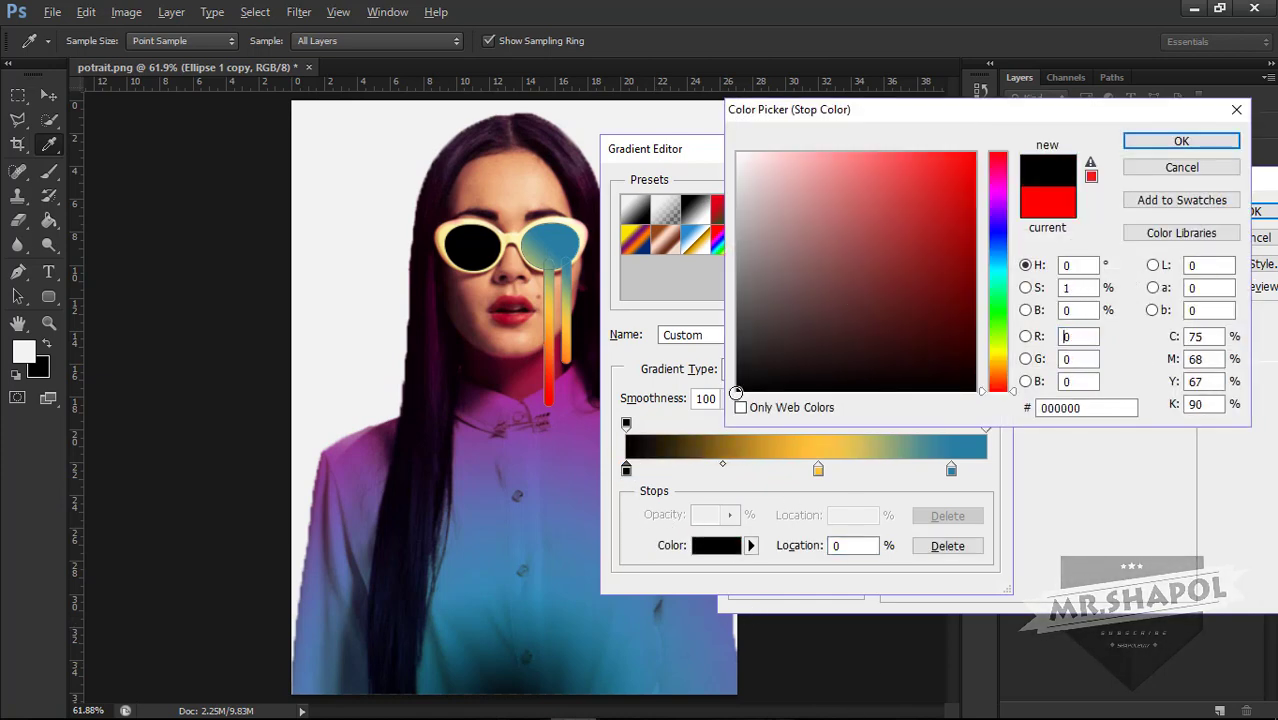
left_click(1177, 140)
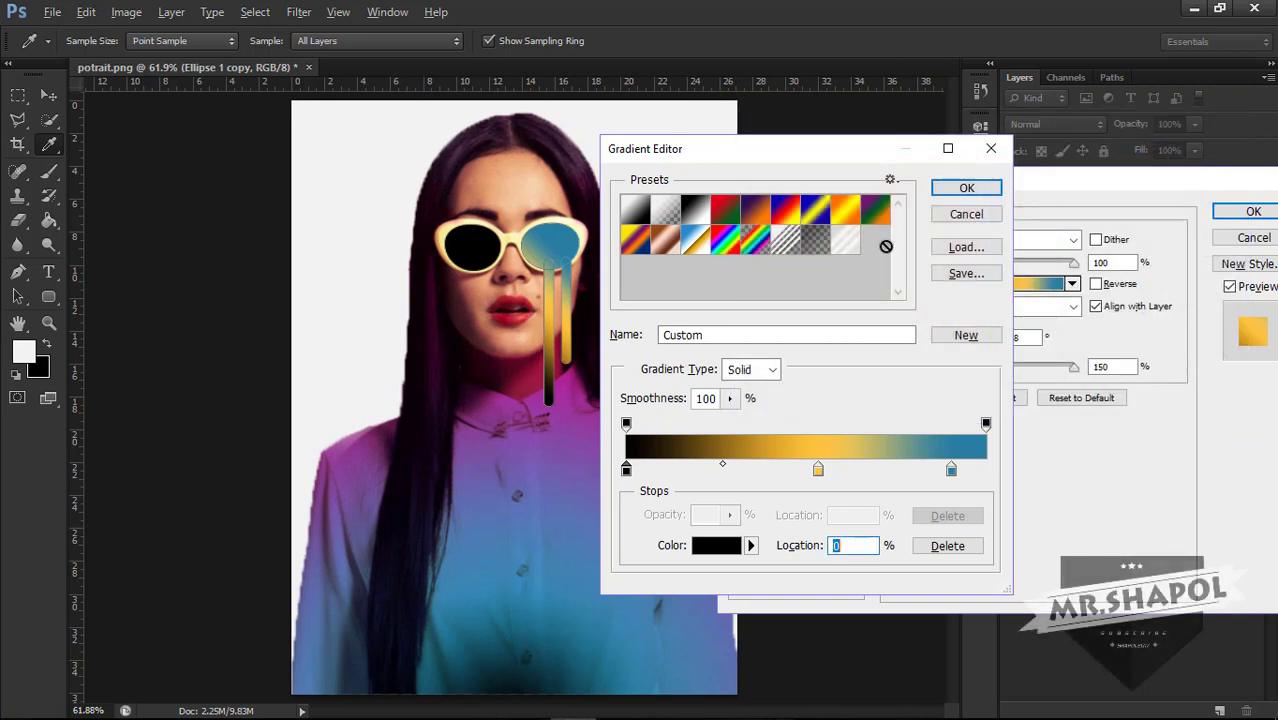
left_click(968, 189)
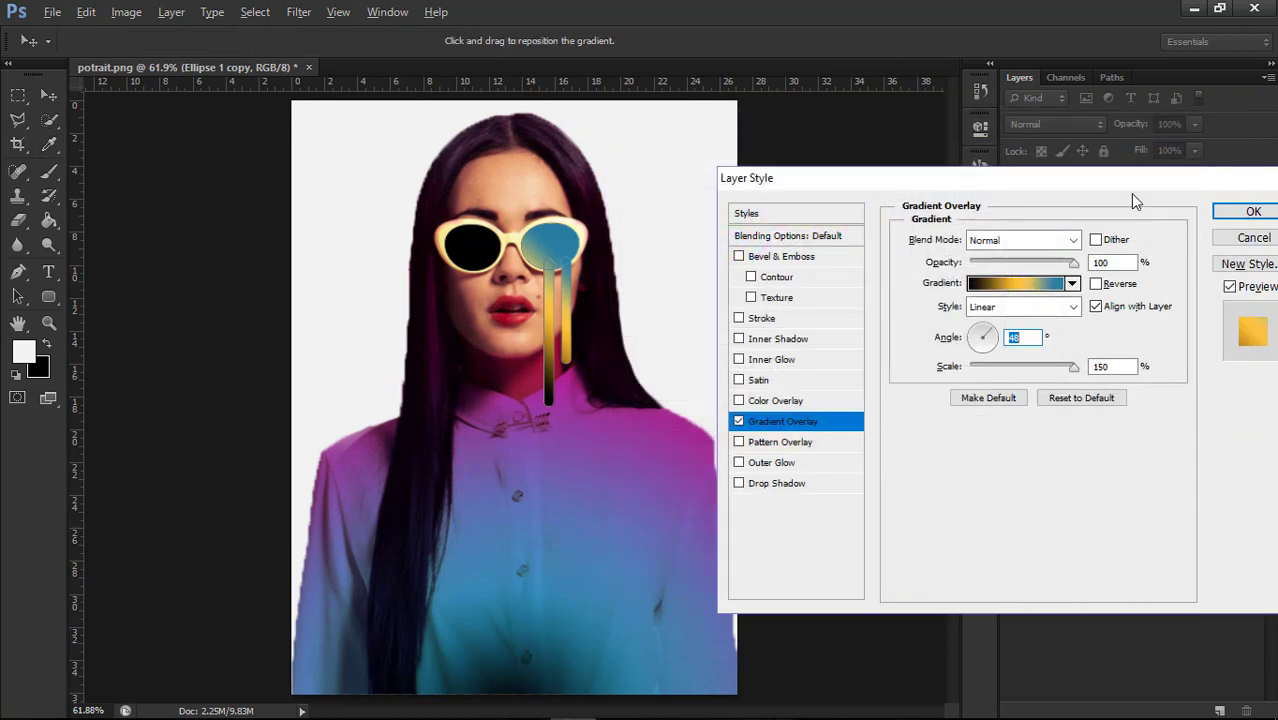
left_click(1256, 215)
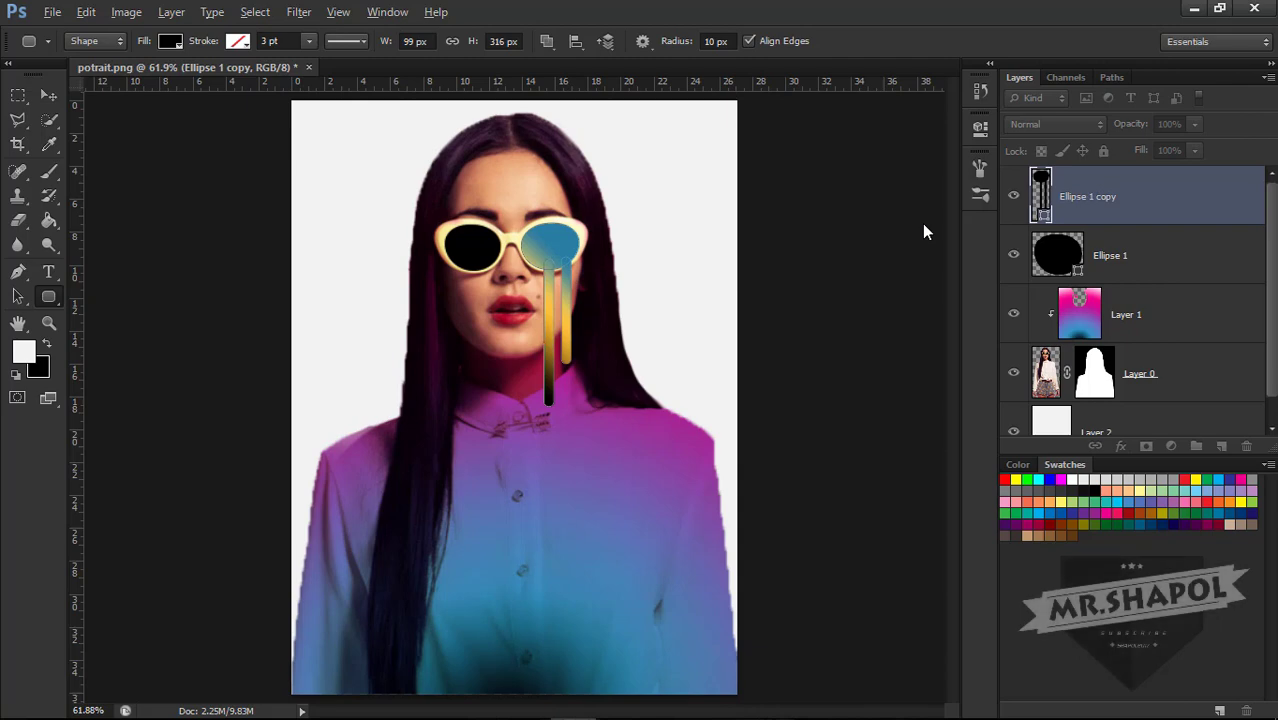
key("v")
right_click(1058, 290)
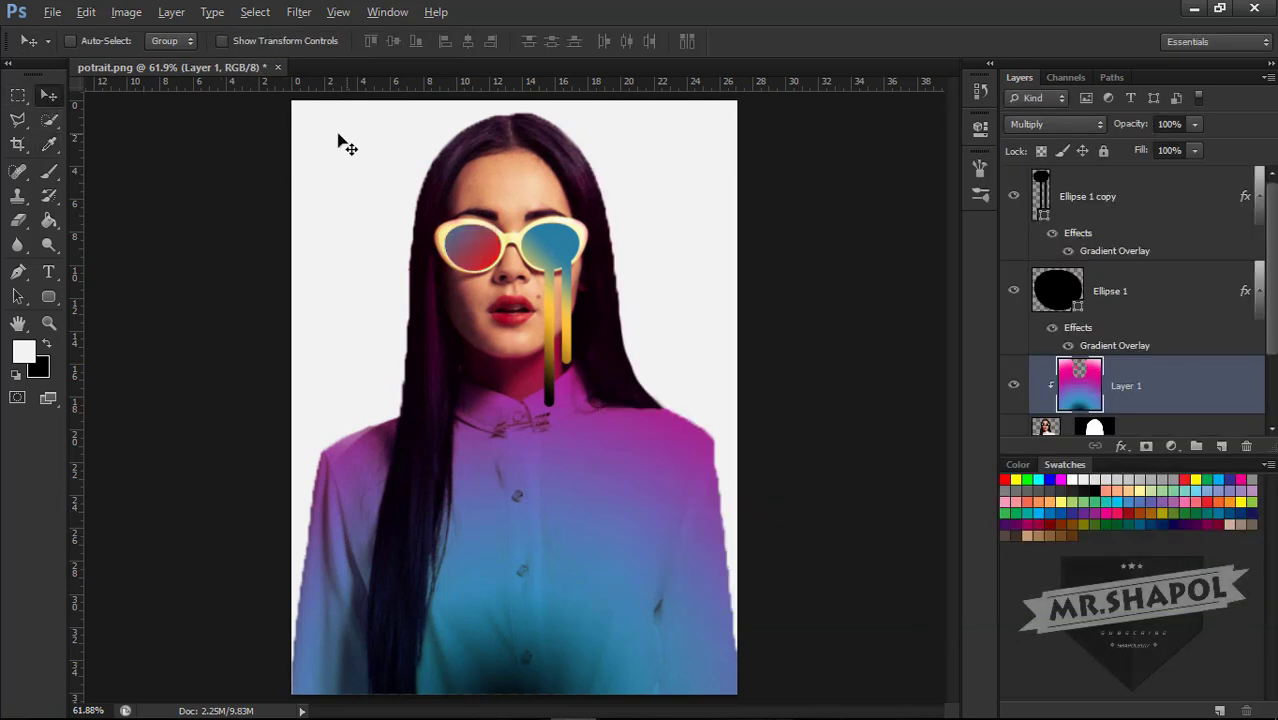
- Open bg.jpg and select its whole canvas
left_click(52, 11)
left_click(52, 11)
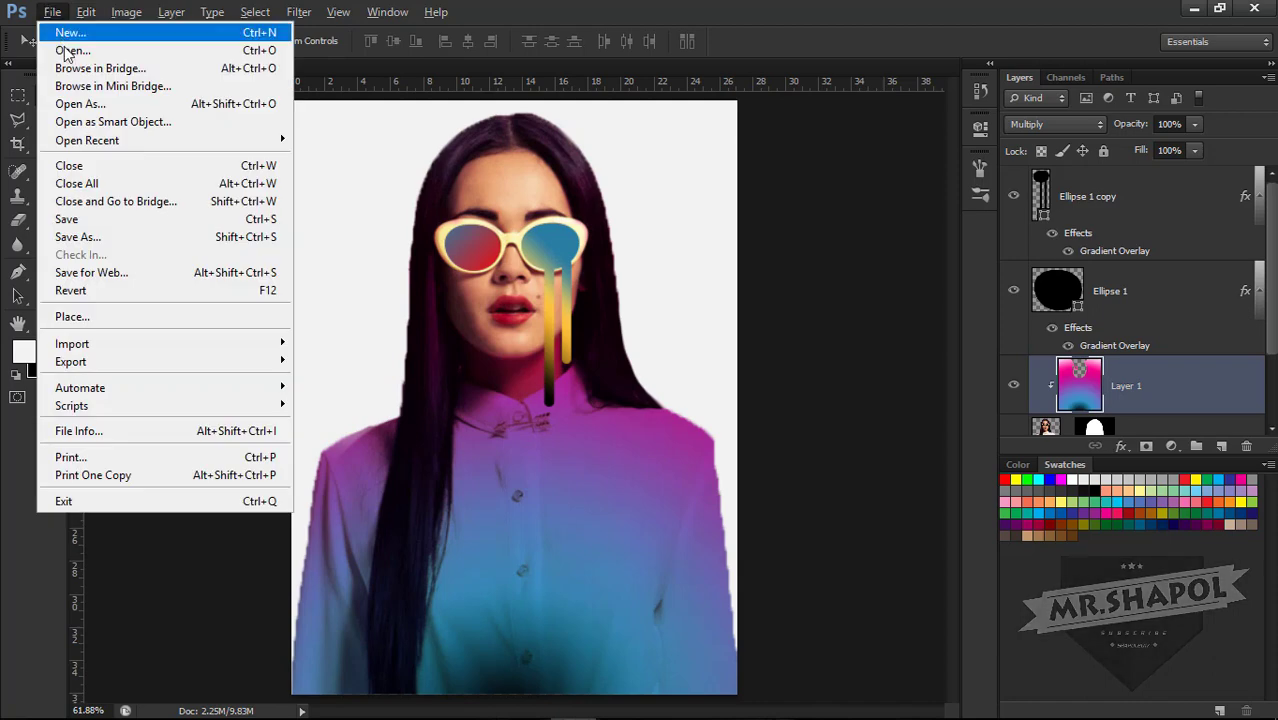
left_click(62, 49)
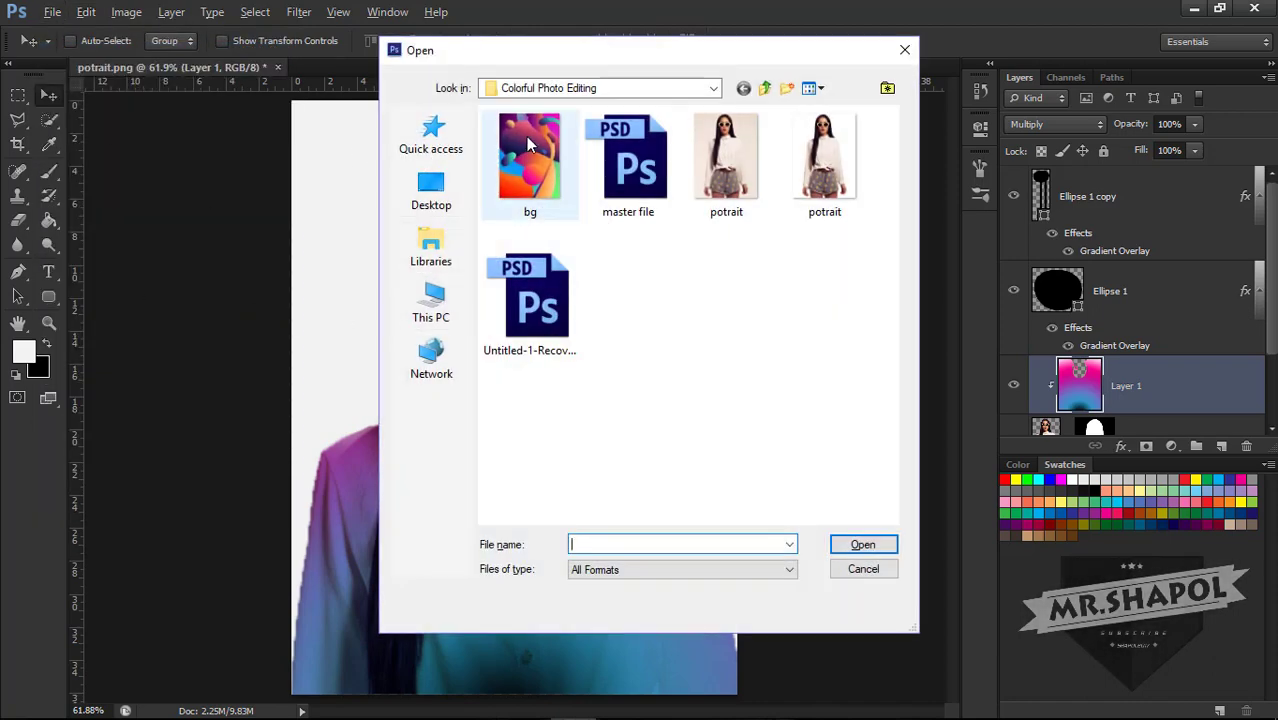
left_click(526, 136)
double_click(526, 136)
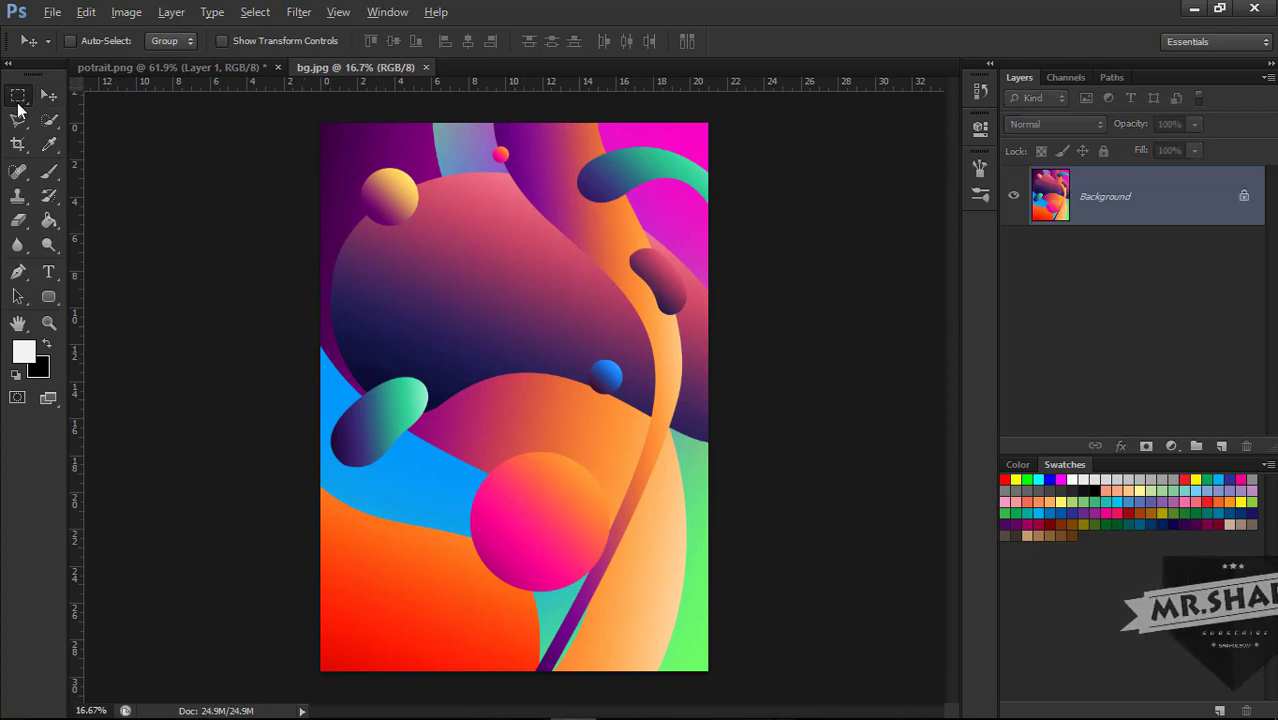
left_click(18, 95)
left_click_drag(290, 110, 872, 670)
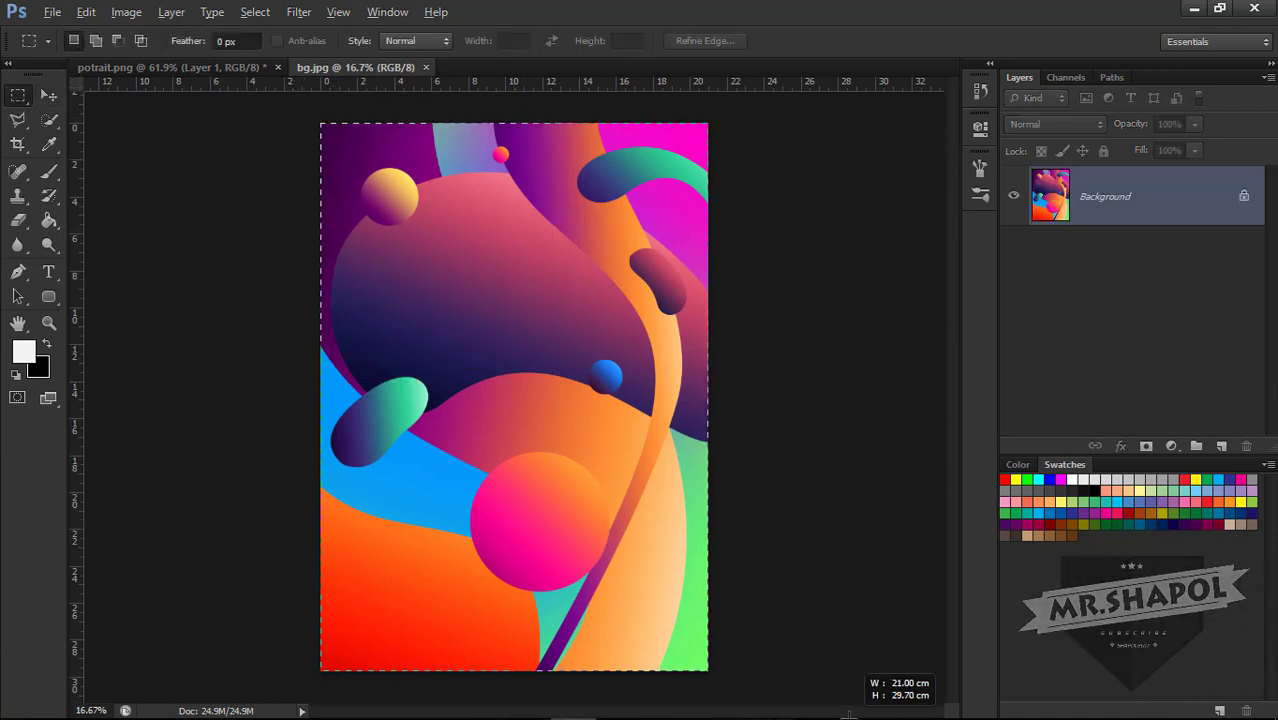
- Drag the bg image into potrait.png and scale it to fill the canvas
left_click(46, 95)
left_click_drag(478, 390, 248, 80)
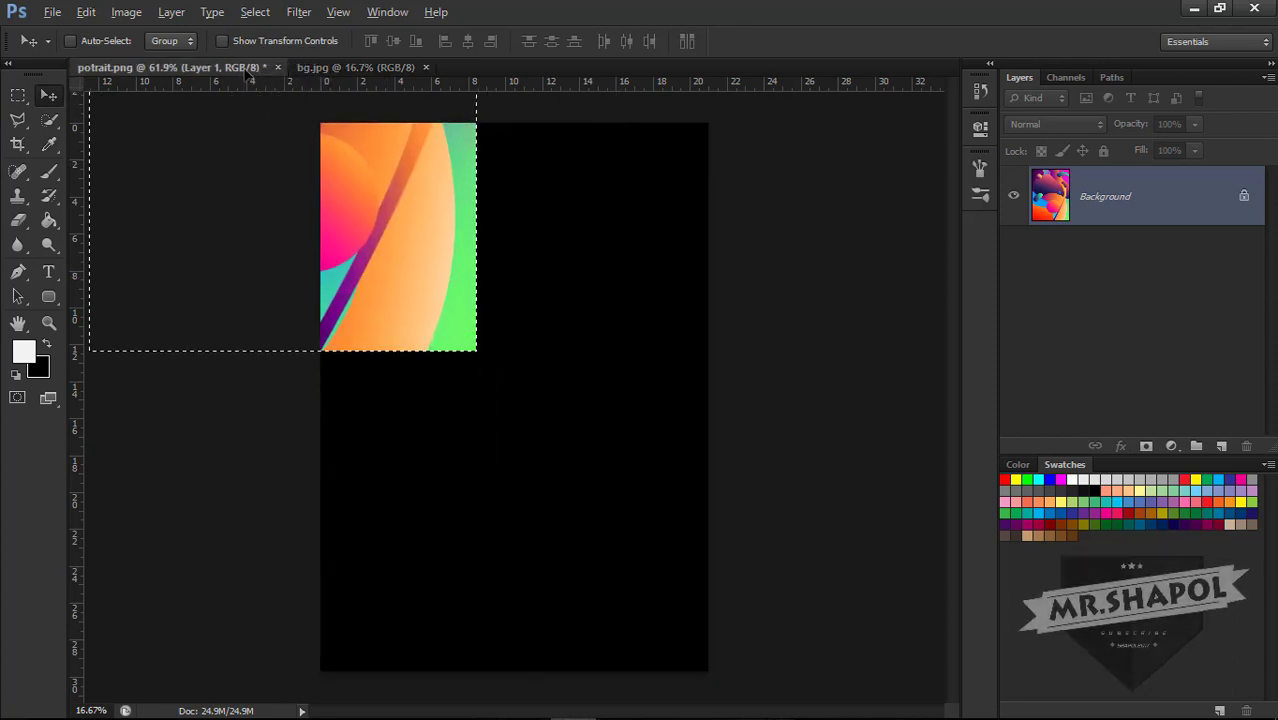
left_click_drag(248, 80, 425, 273)
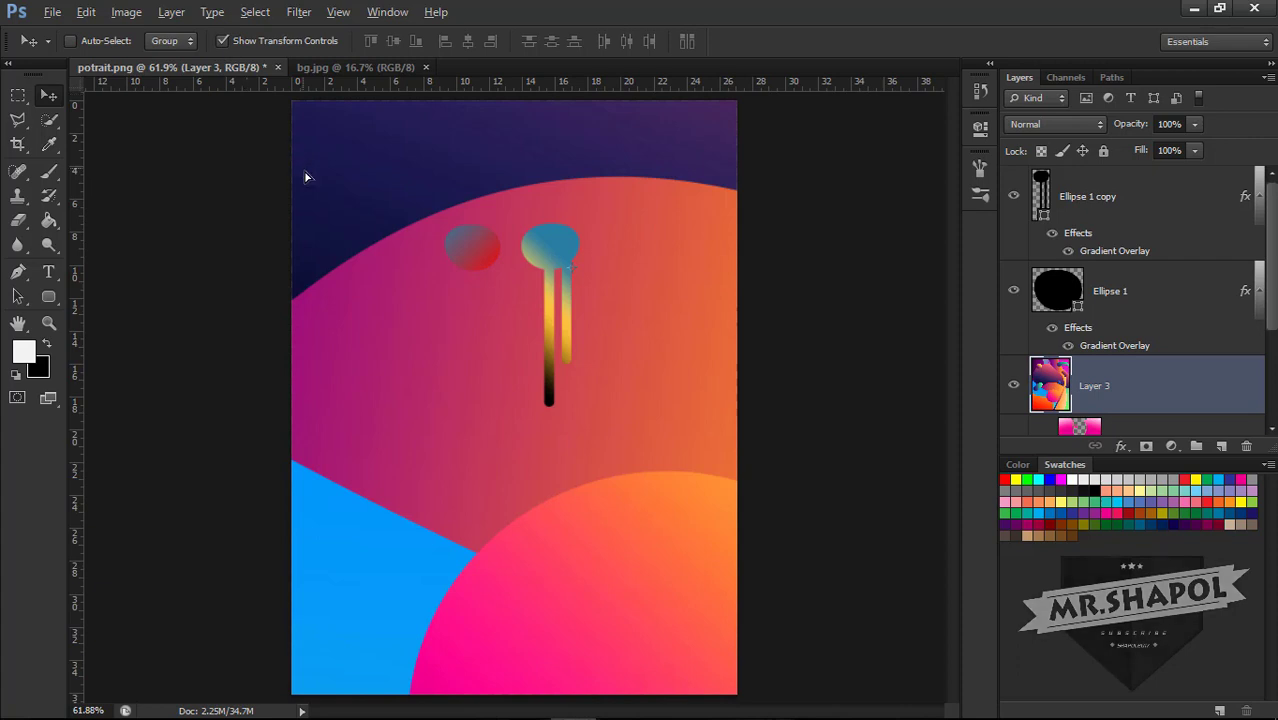
left_click_drag(305, 177, 657, 614)
left_click_drag(444, 336, 447, 330)
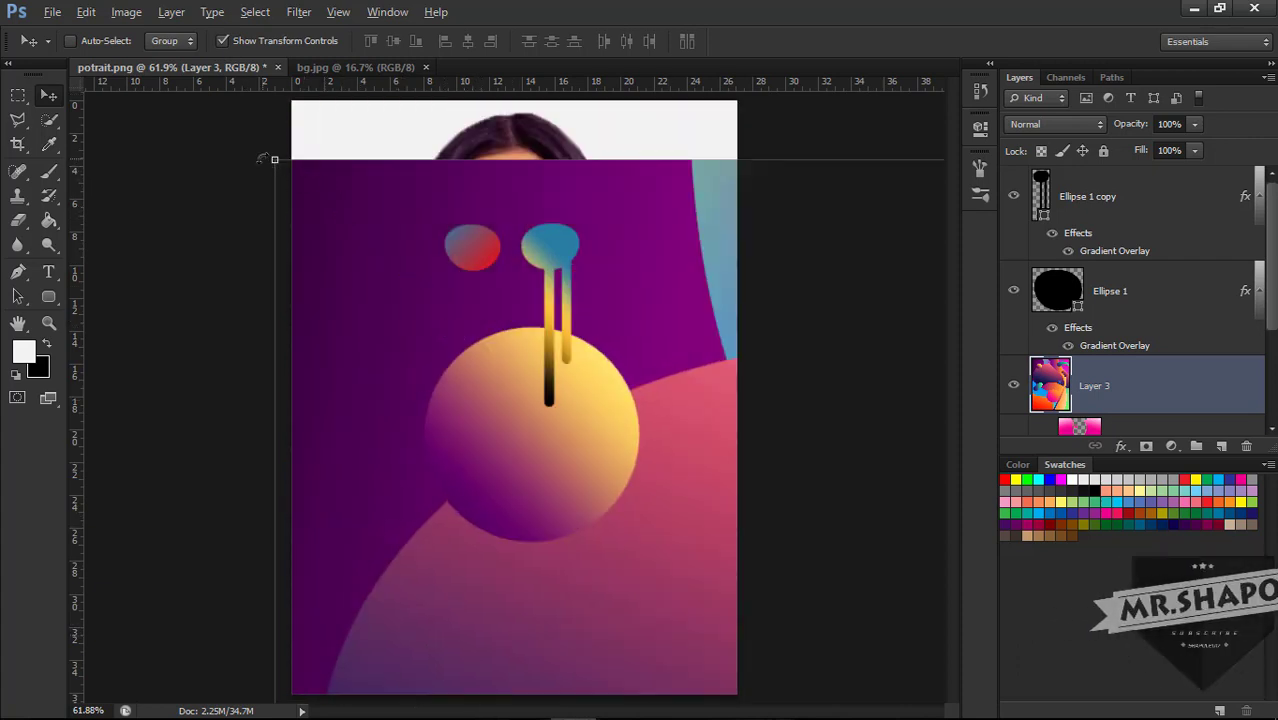
key("ctrl+t")
left_click_drag(274, 159, 780, 543)
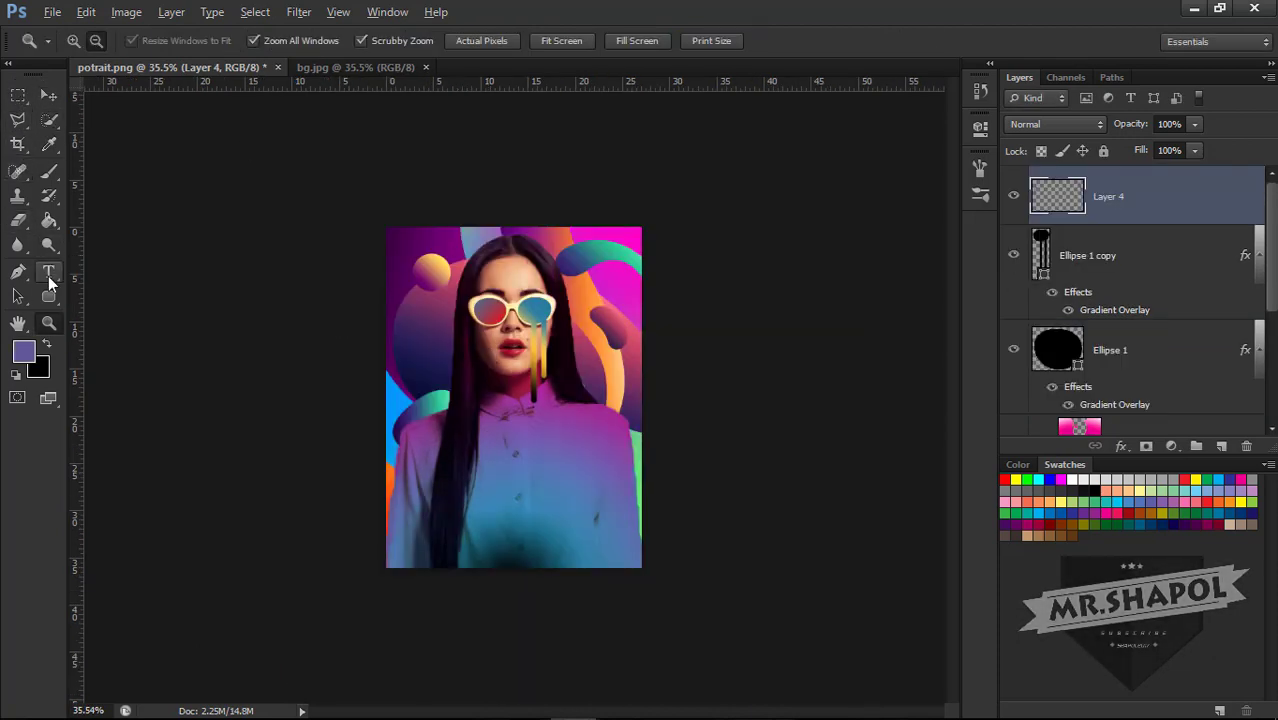
- Draw a large rectangle with no fill and a white 4.96 pt stroke
left_click(48, 297)
left_click(120, 294)
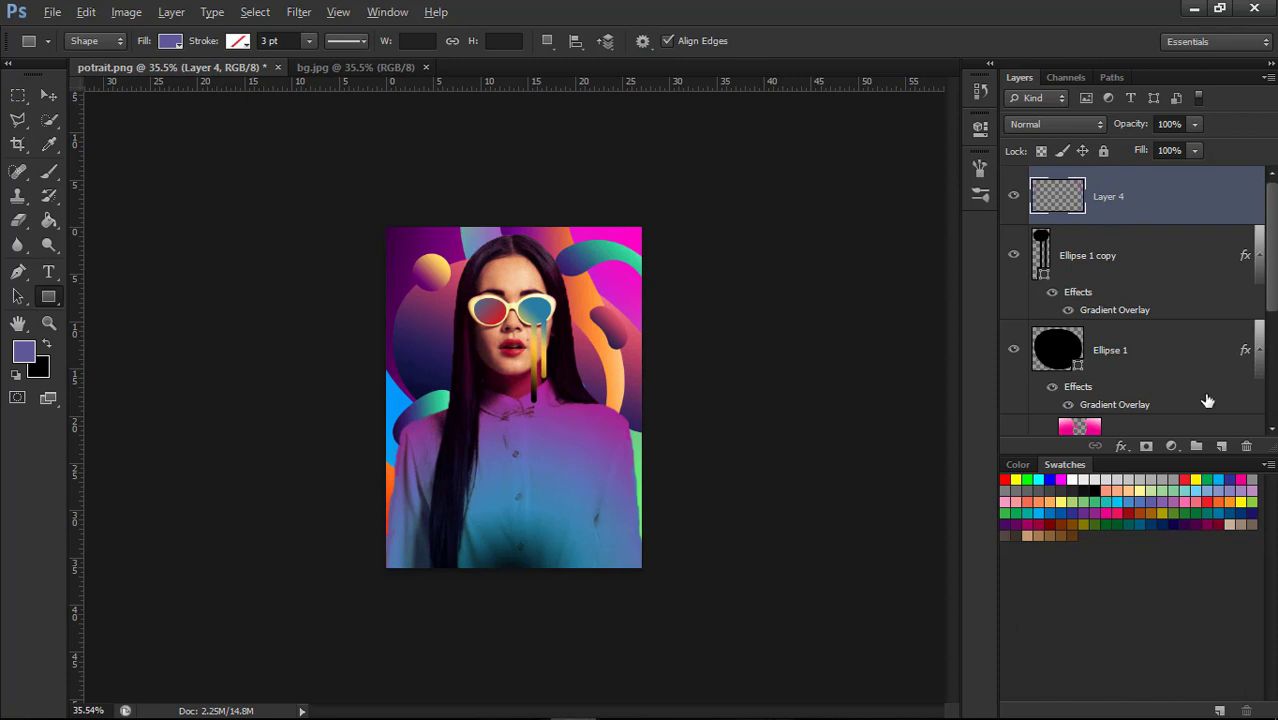
left_click(1219, 447)
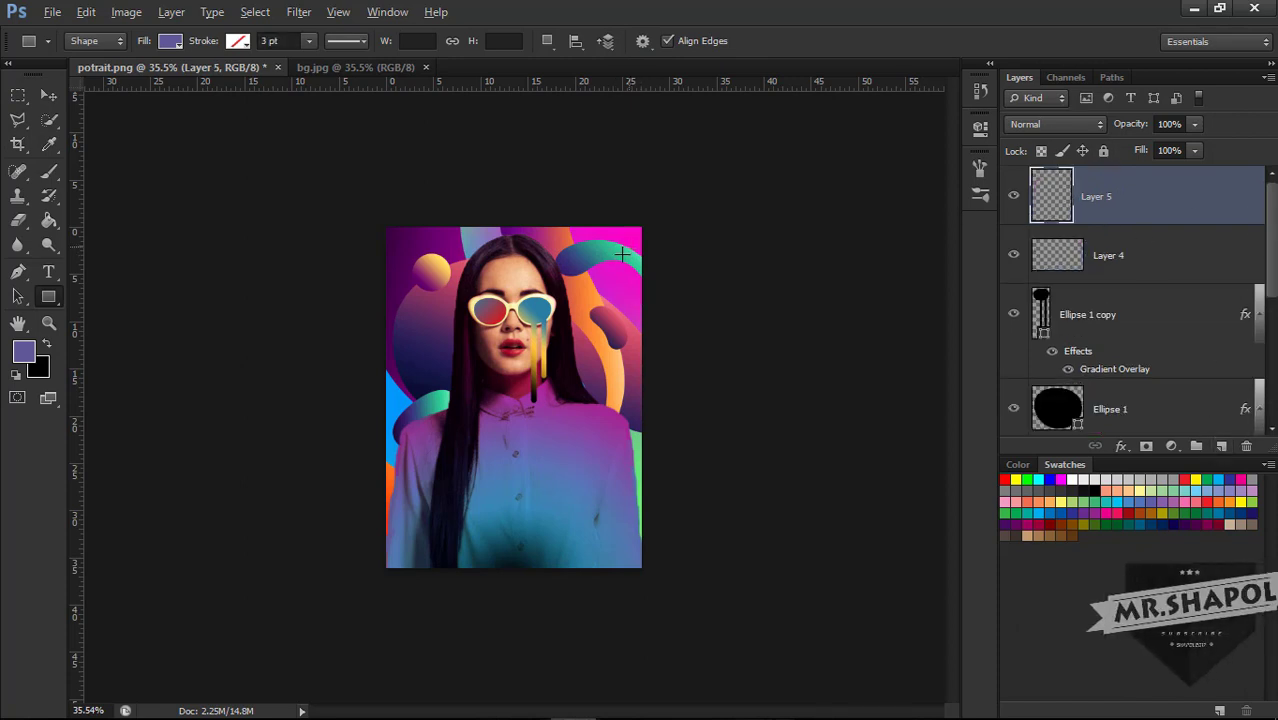
left_click_drag(630, 247, 401, 550)
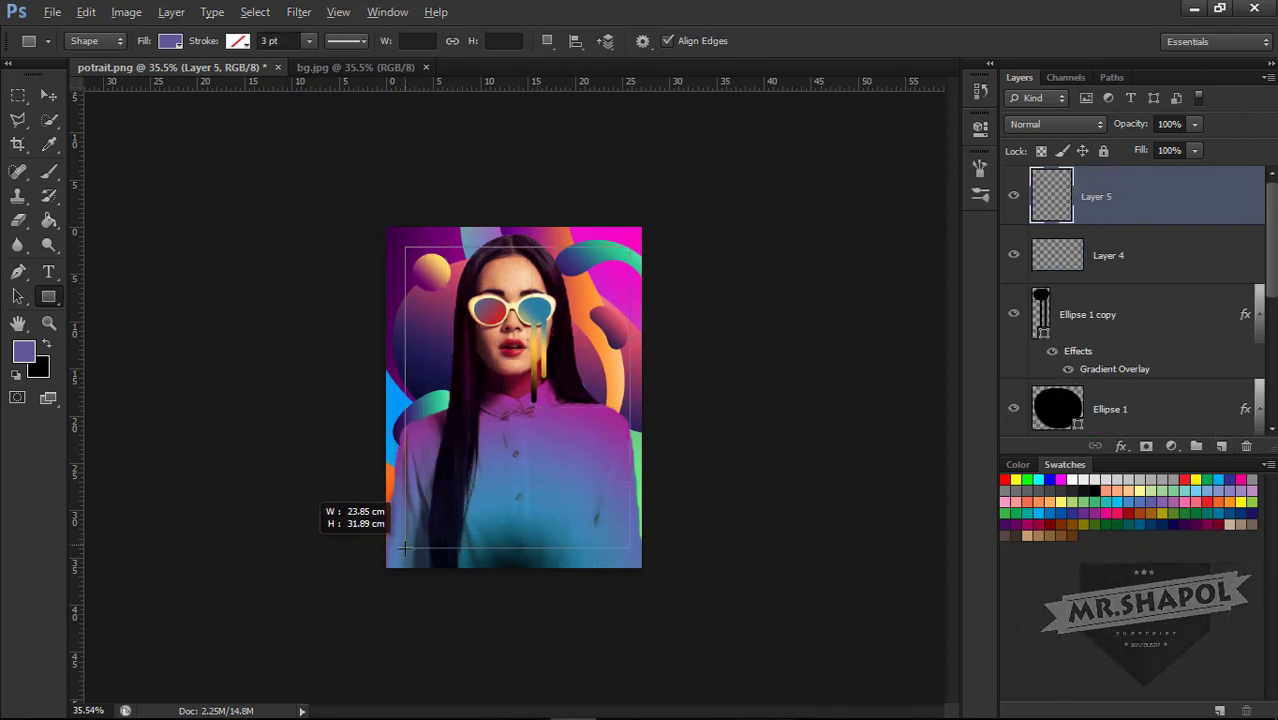
left_click(170, 41)
left_click(91, 78)
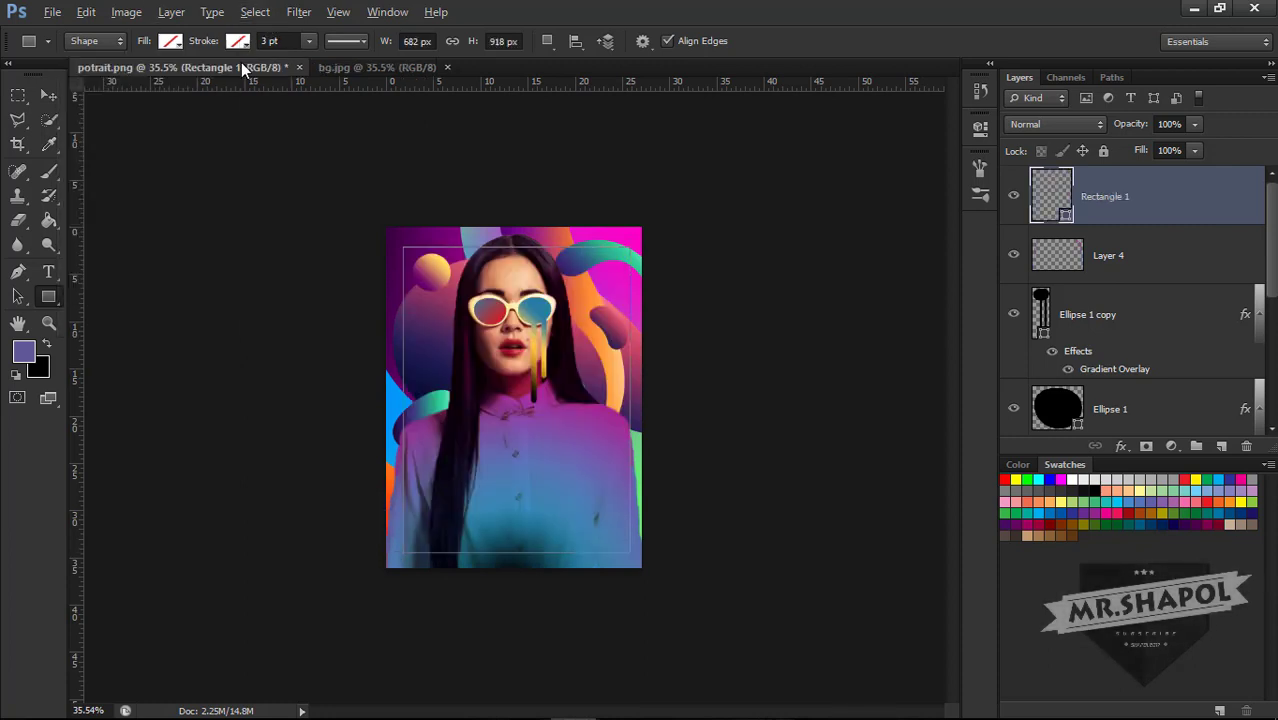
left_click(237, 41)
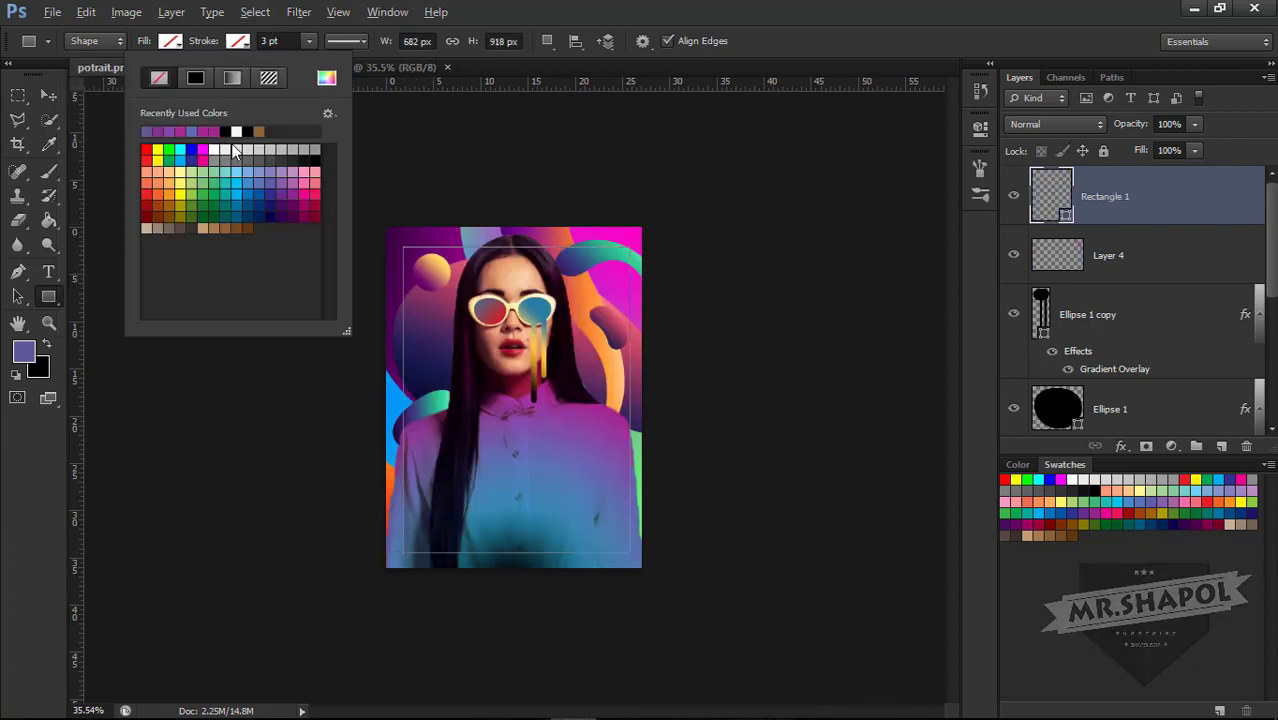
left_click(215, 149)
left_click(309, 41)
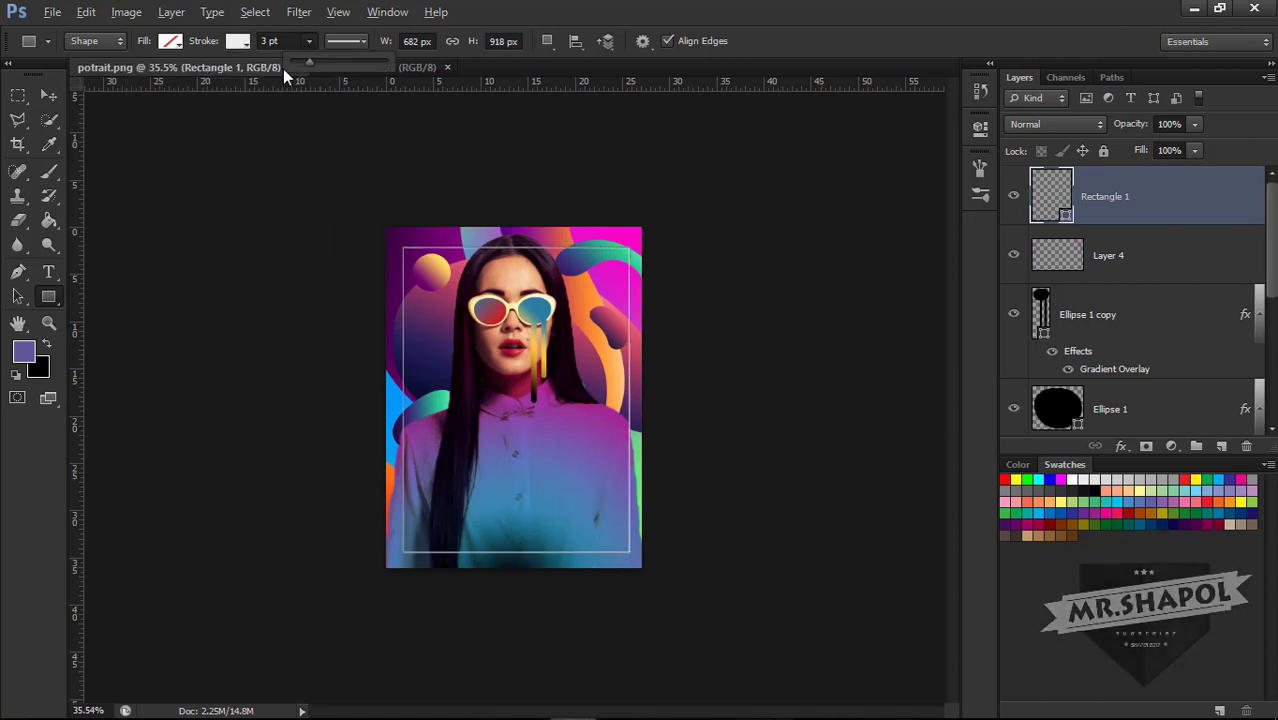
left_click_drag(310, 62, 312, 63)
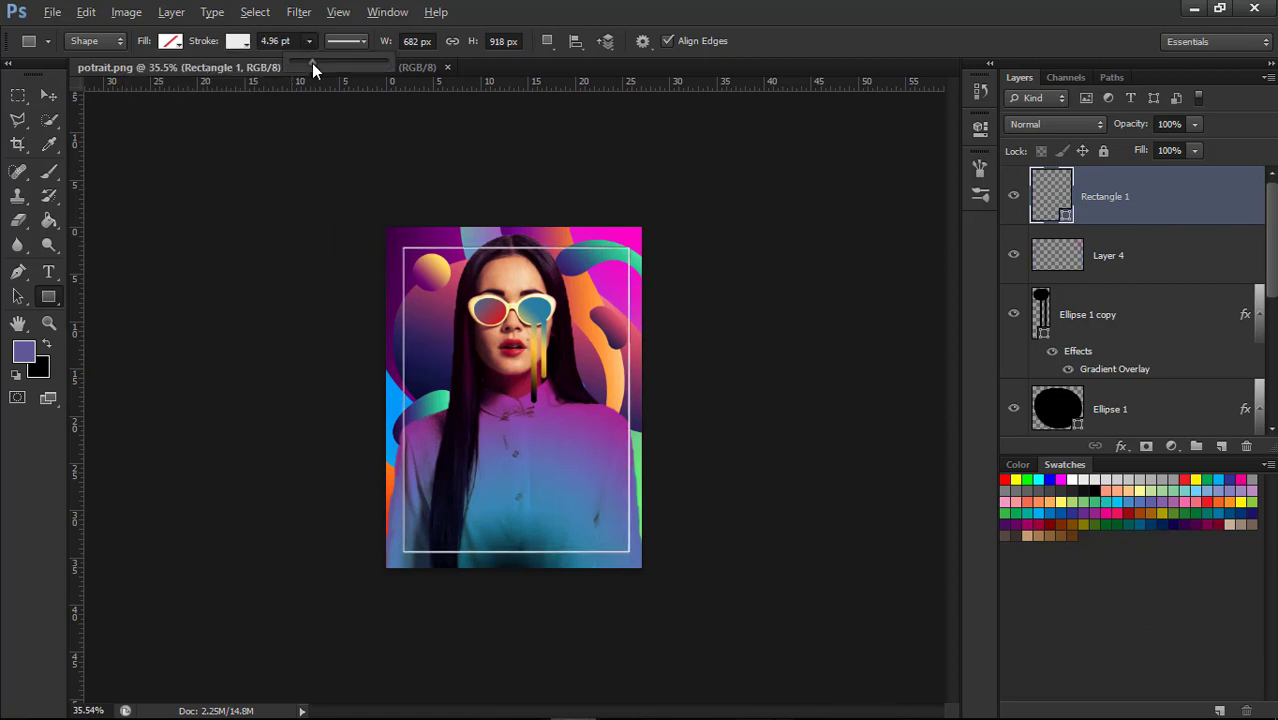
left_click(311, 44)
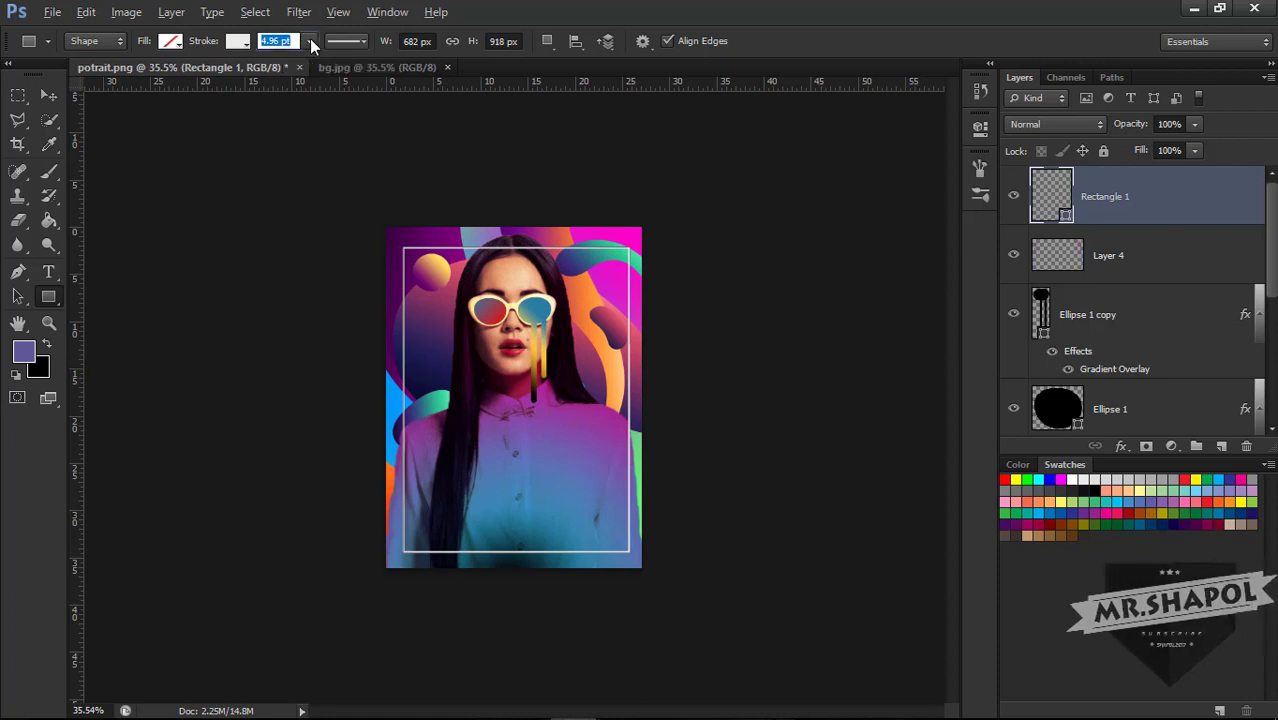
- Nudge and resize the rectangle so it sits just inside the canvas edges
key("v")
left_click_drag(492, 419, 490, 399)
key("ctrl+t")
left_click_drag(403, 535, 400, 551)
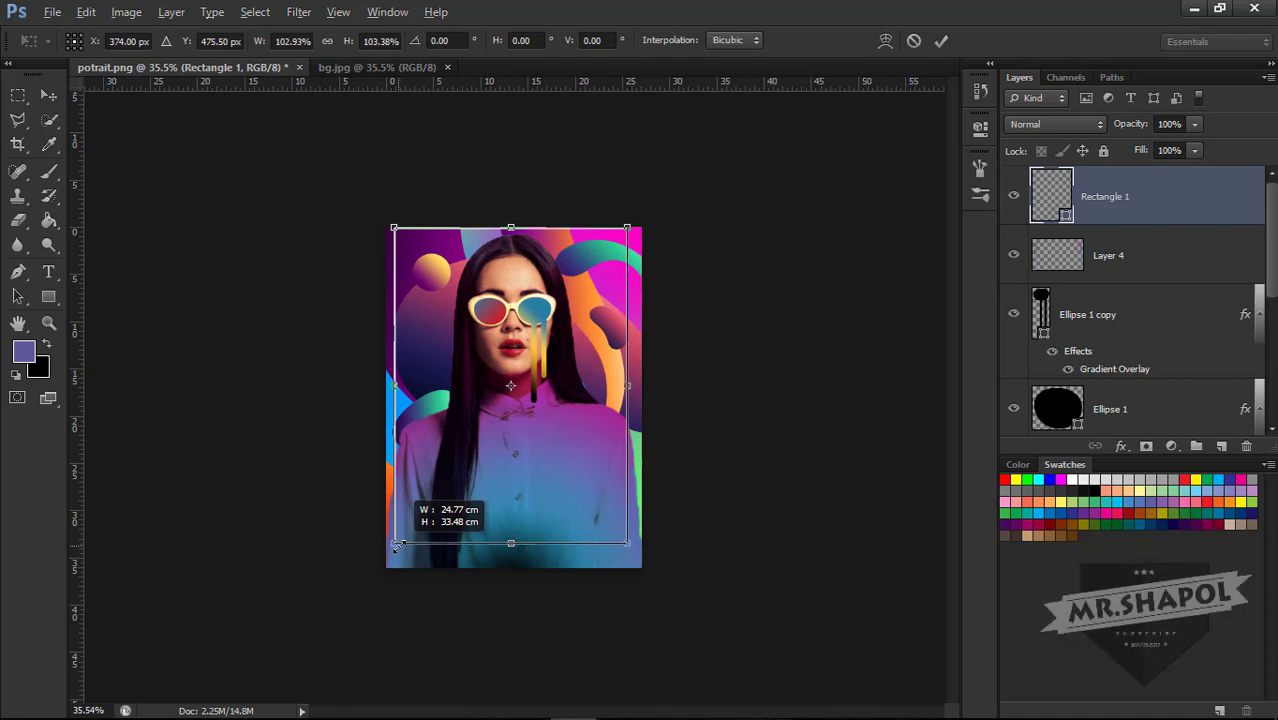
left_click(941, 40)
left_click(223, 44)
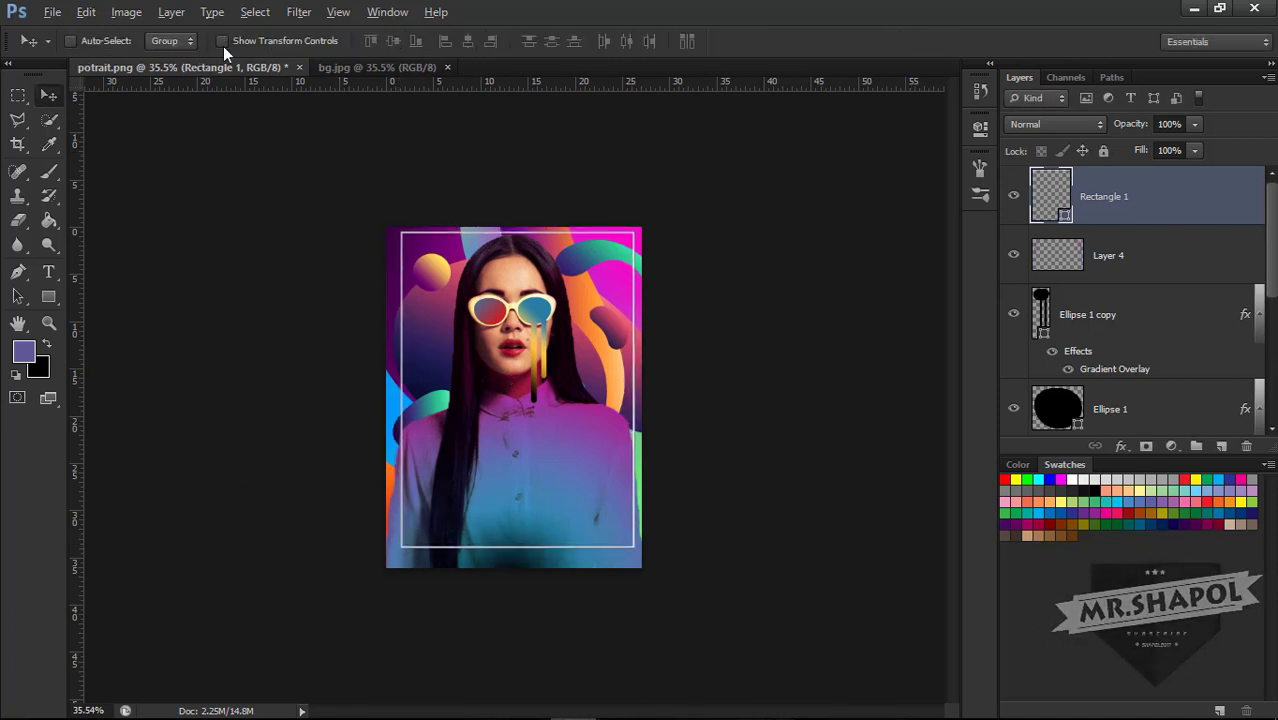
- Create a paragraph text layer reading MRSHAPOL in white at 48 pt
key("z")
left_click_drag(500, 541, 616, 592)
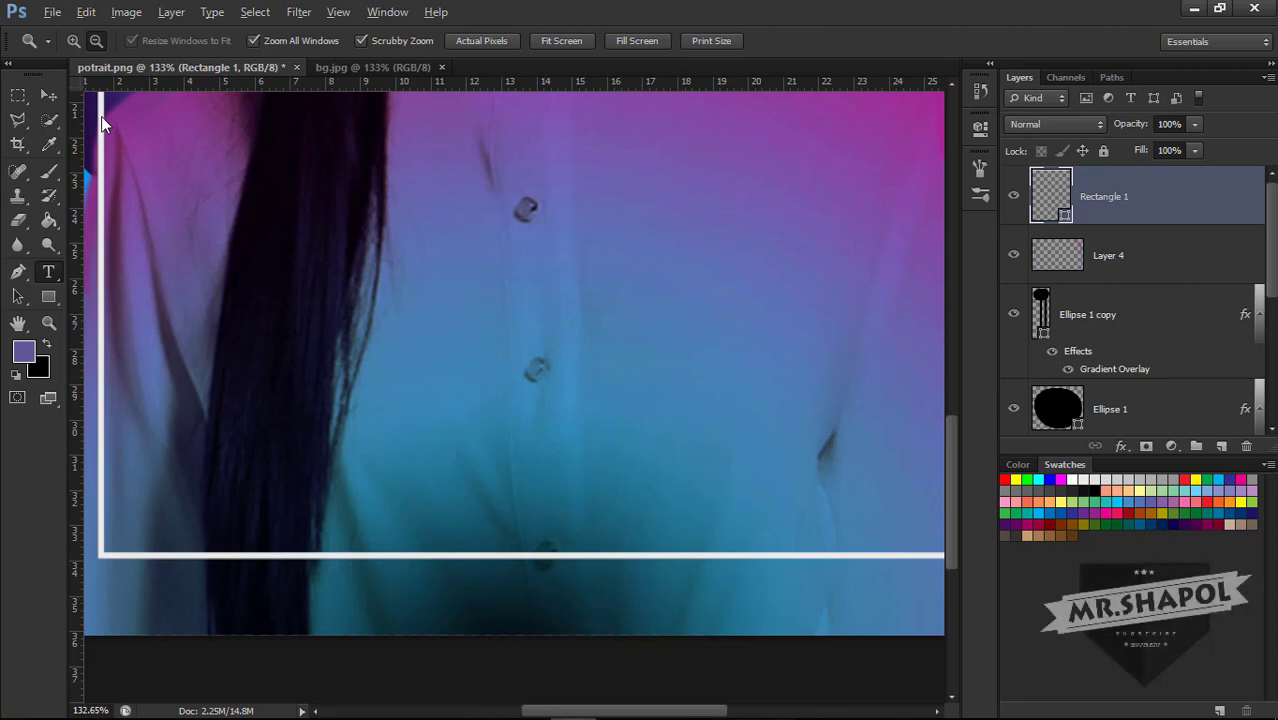
key("t")
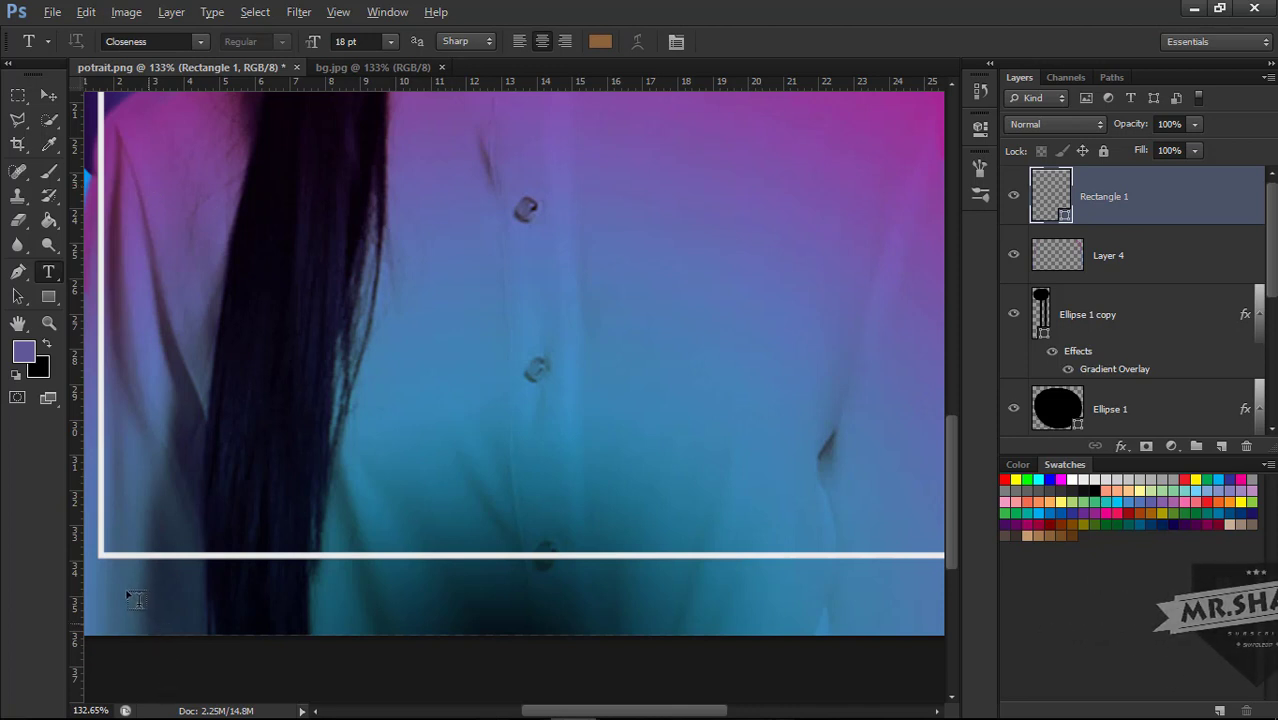
mouse_move(119, 611)
left_mouse_down()
mouse_move(858, 133)
mouse_move(933, 99)
left_mouse_up()
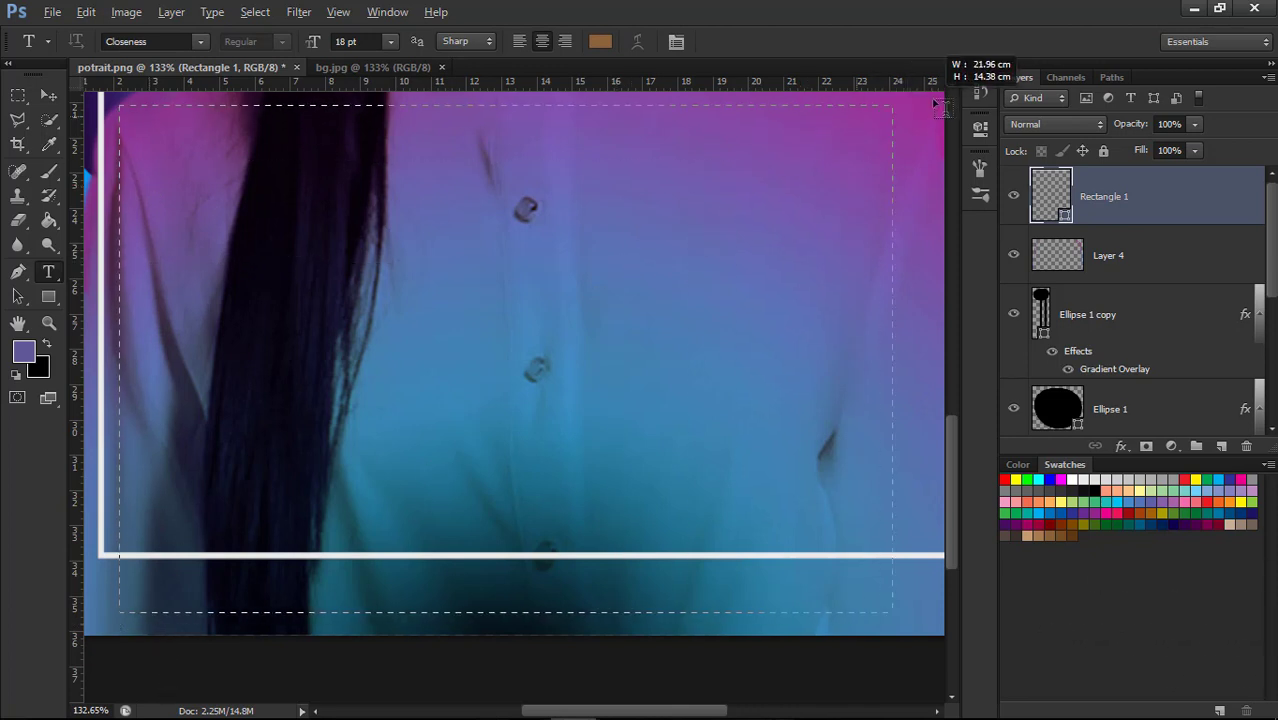
type("MRSHAPOZ")
key("ctrl+a")
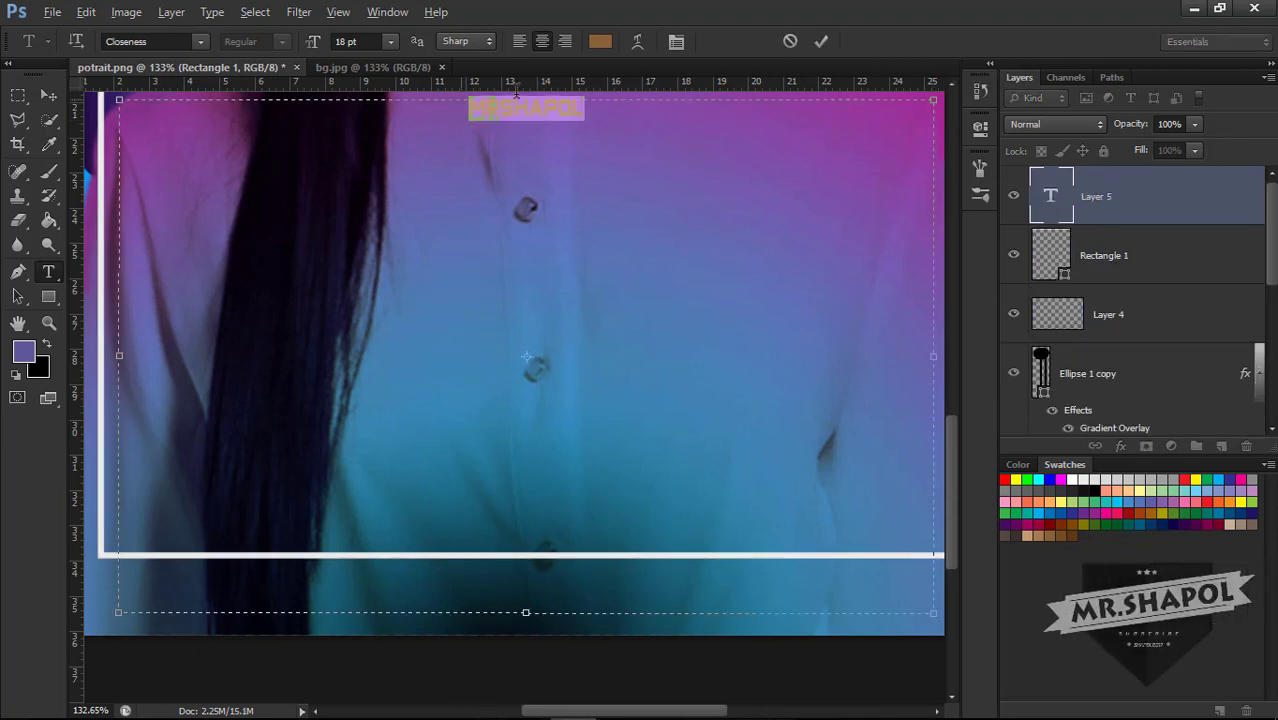
left_click(600, 41)
left_click(738, 140)
left_click(1170, 140)
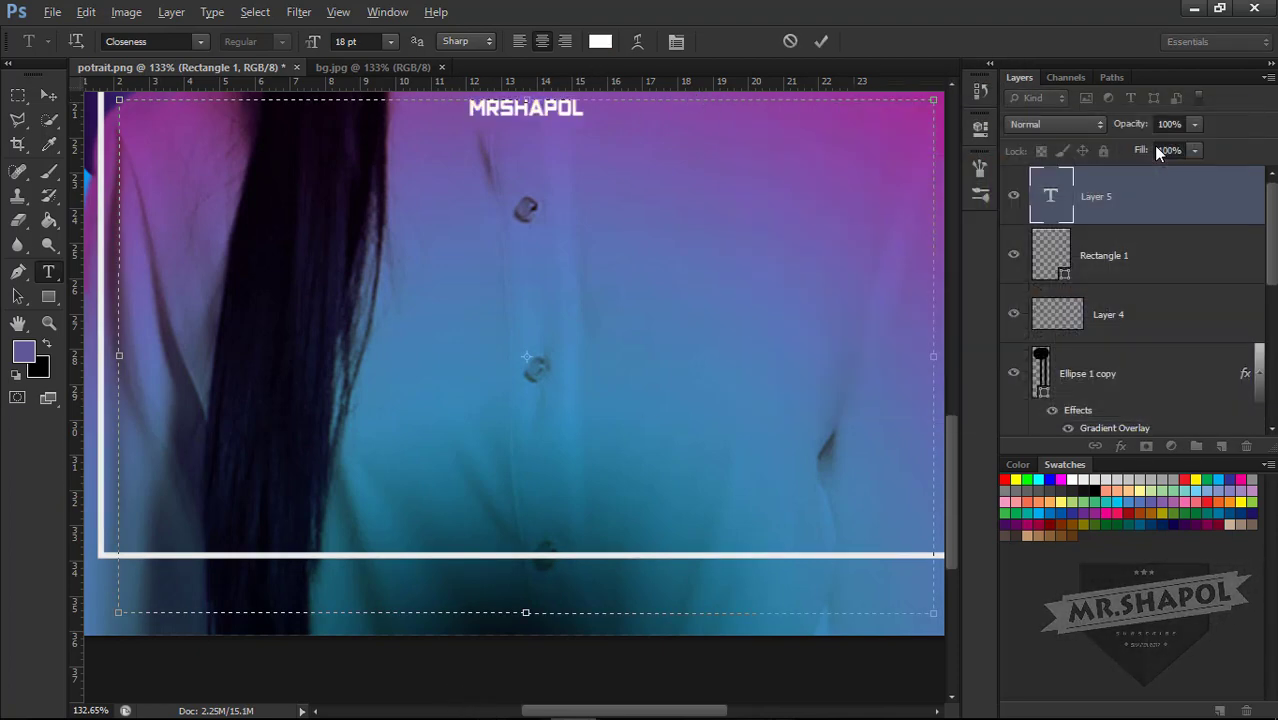
left_click(390, 41)
left_click(362, 313)
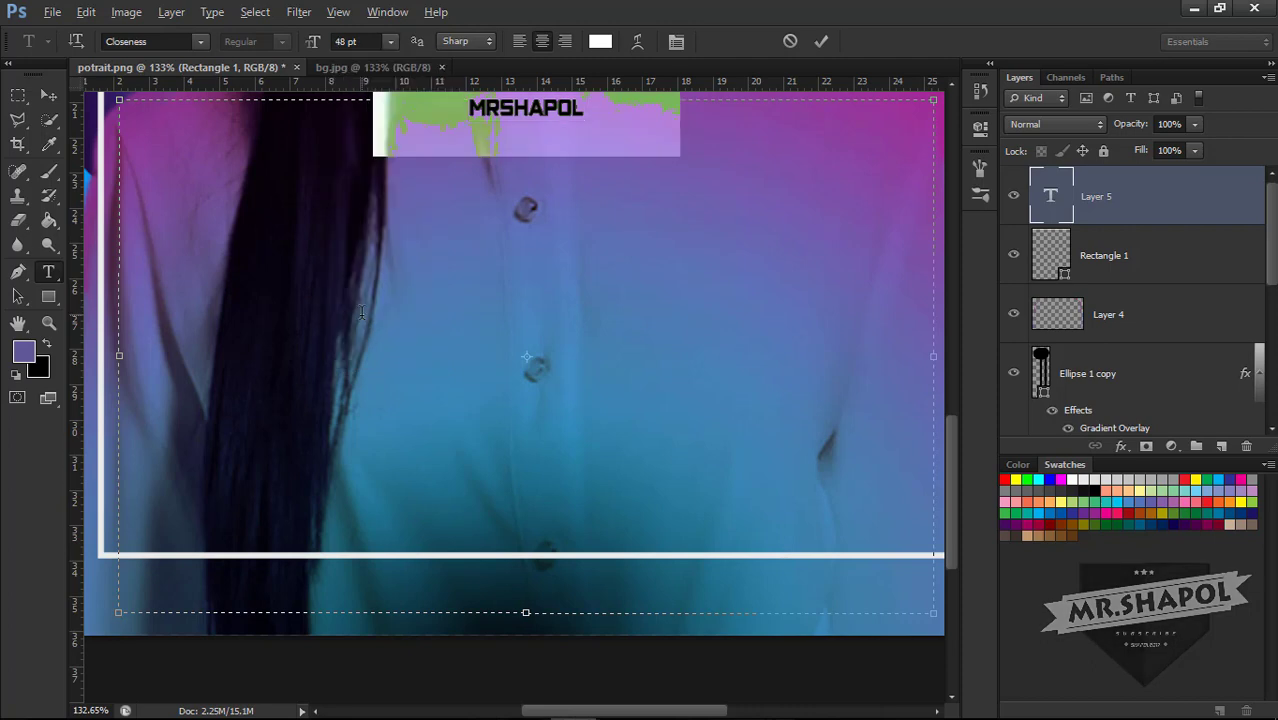
key("ctrl+Return")
- Move the title onto the frame's bottom line and enlarge it to 60 pt
key("ctrl+0")
key("z")
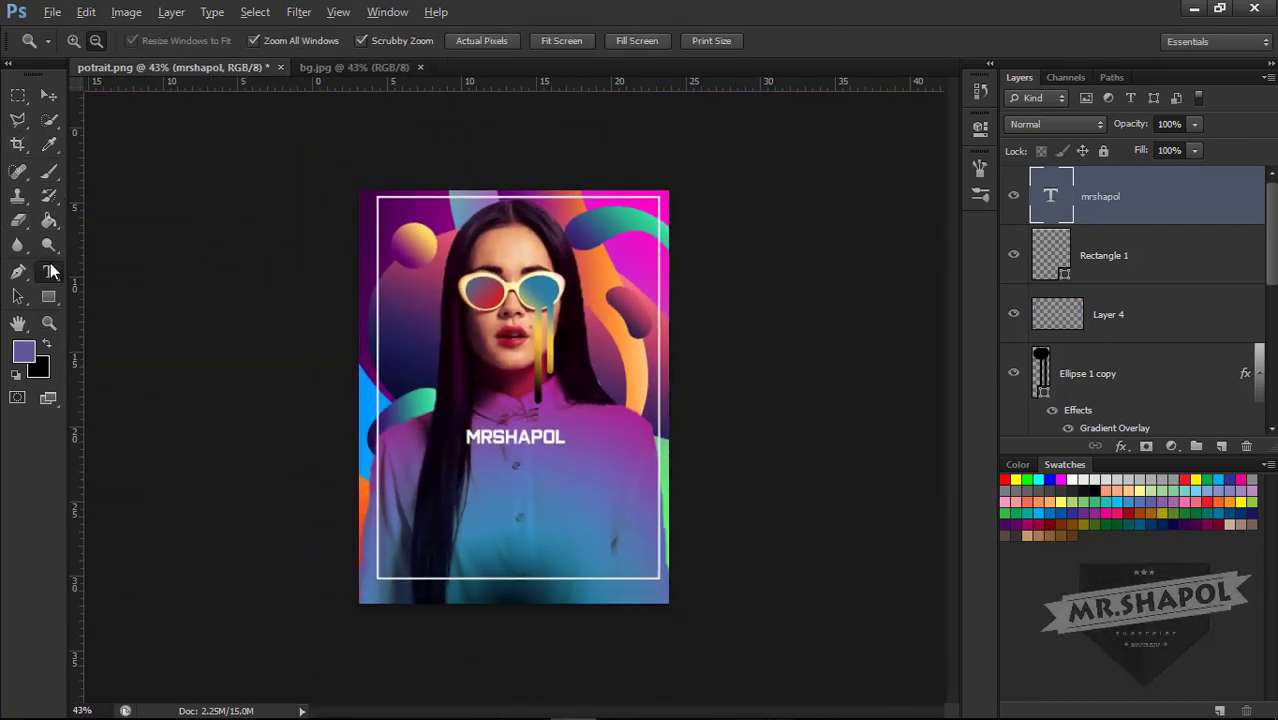
left_click(48, 95)
mouse_move(490, 441)
left_mouse_down()
mouse_move(490, 572)
mouse_move(486, 559)
mouse_move(564, 568)
left_mouse_up()
key("t")
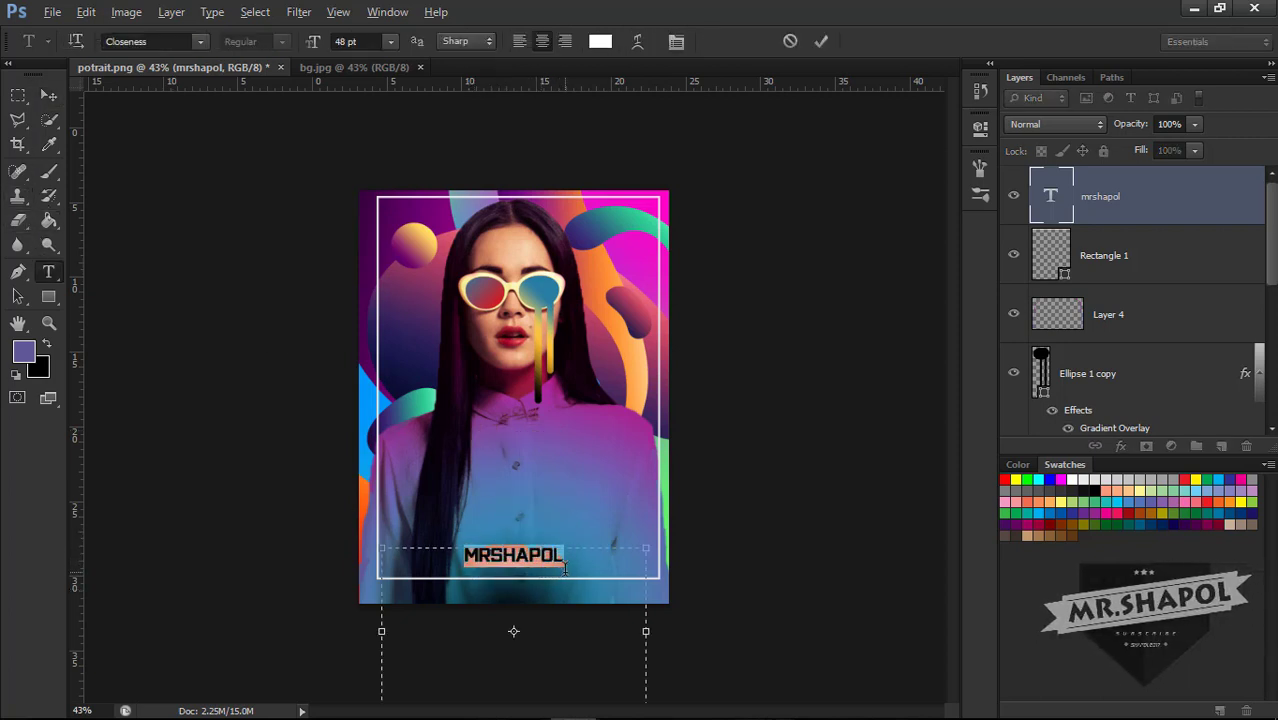
left_click(390, 41)
left_click(360, 339)
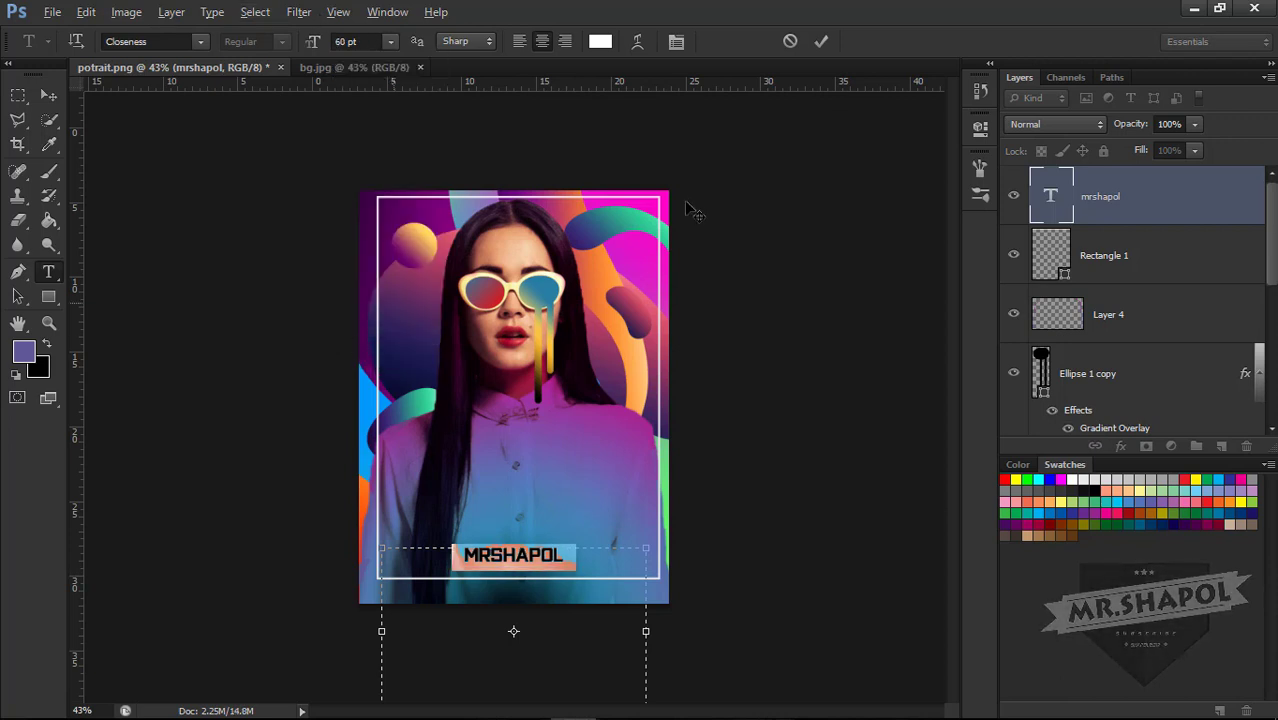
left_click(821, 42)
left_click(48, 95)
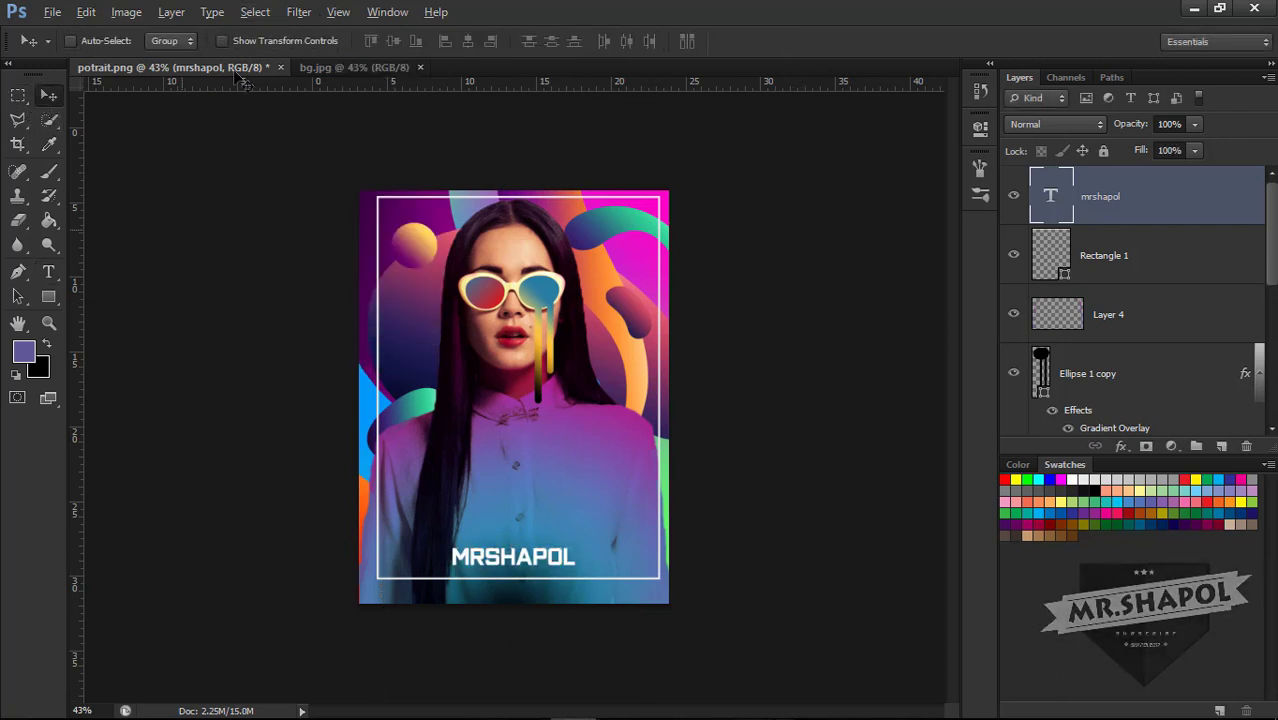
left_click_drag(507, 562, 508, 576)
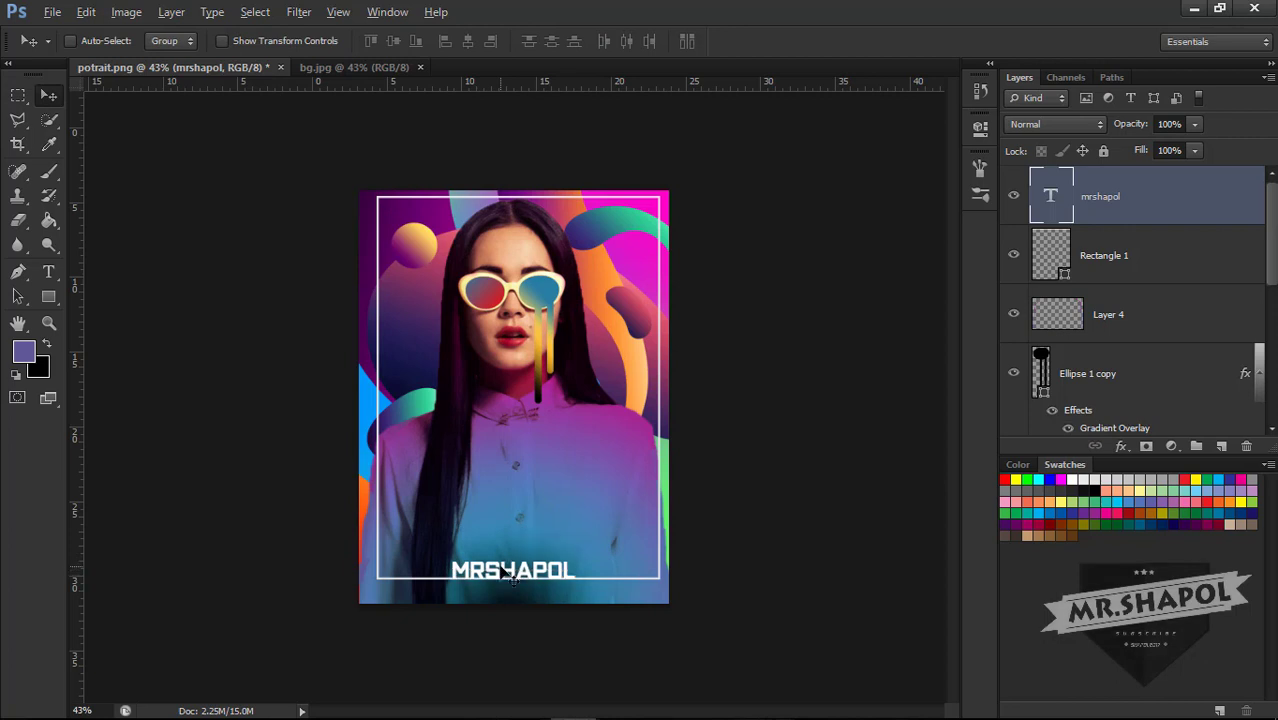
- Marquee-select the area around the MRSHAPOL title on the frame's bottom line
left_click(48, 323)
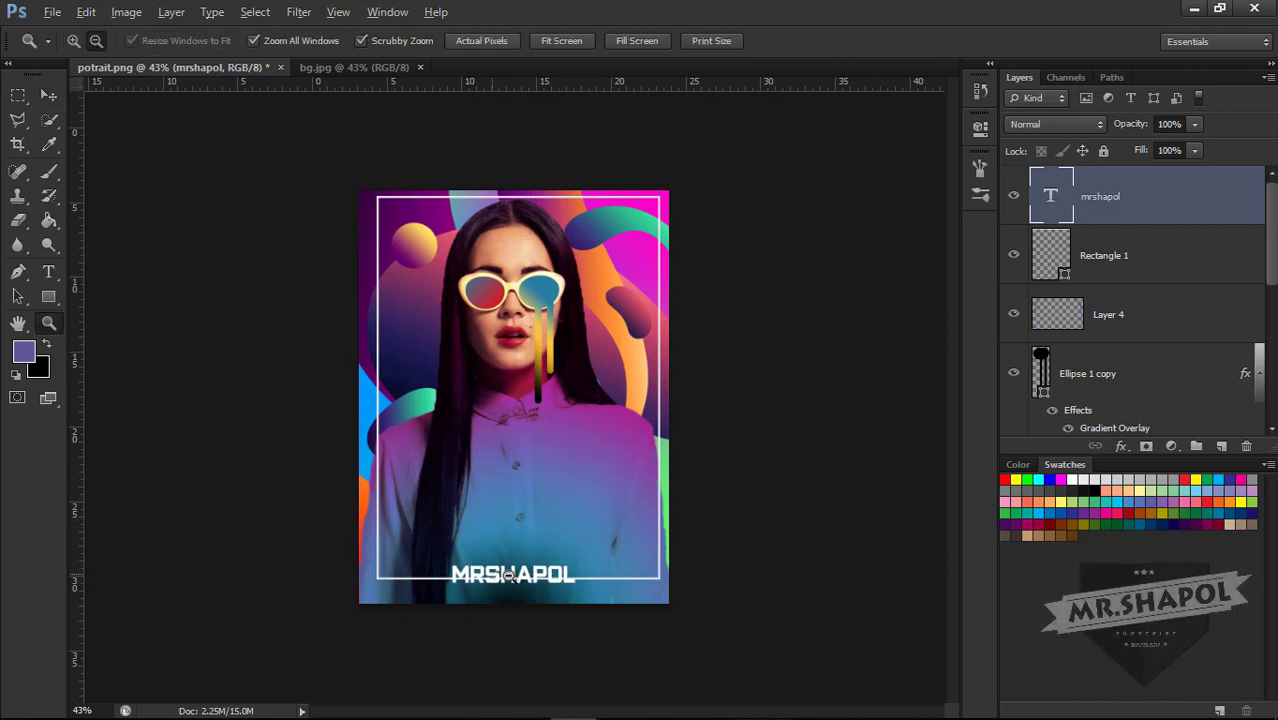
left_click_drag(478, 567, 560, 567)
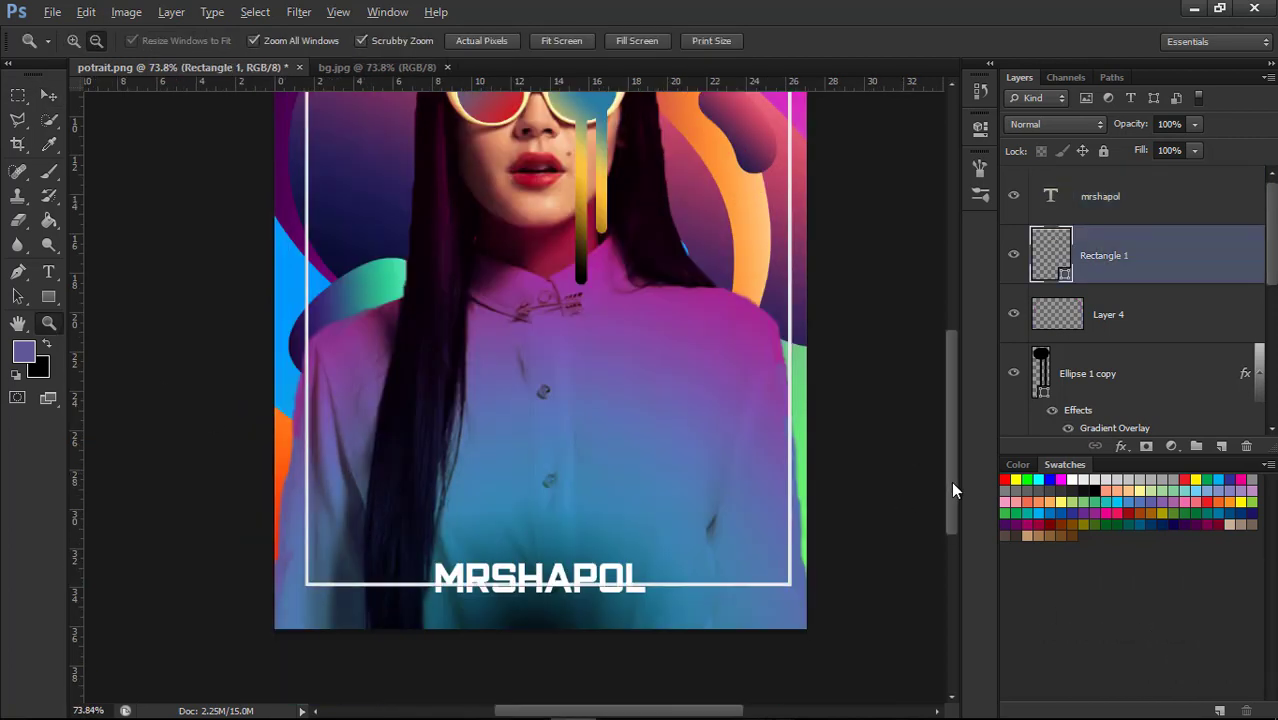
left_click_drag(951, 481, 952, 489)
left_click(16, 94)
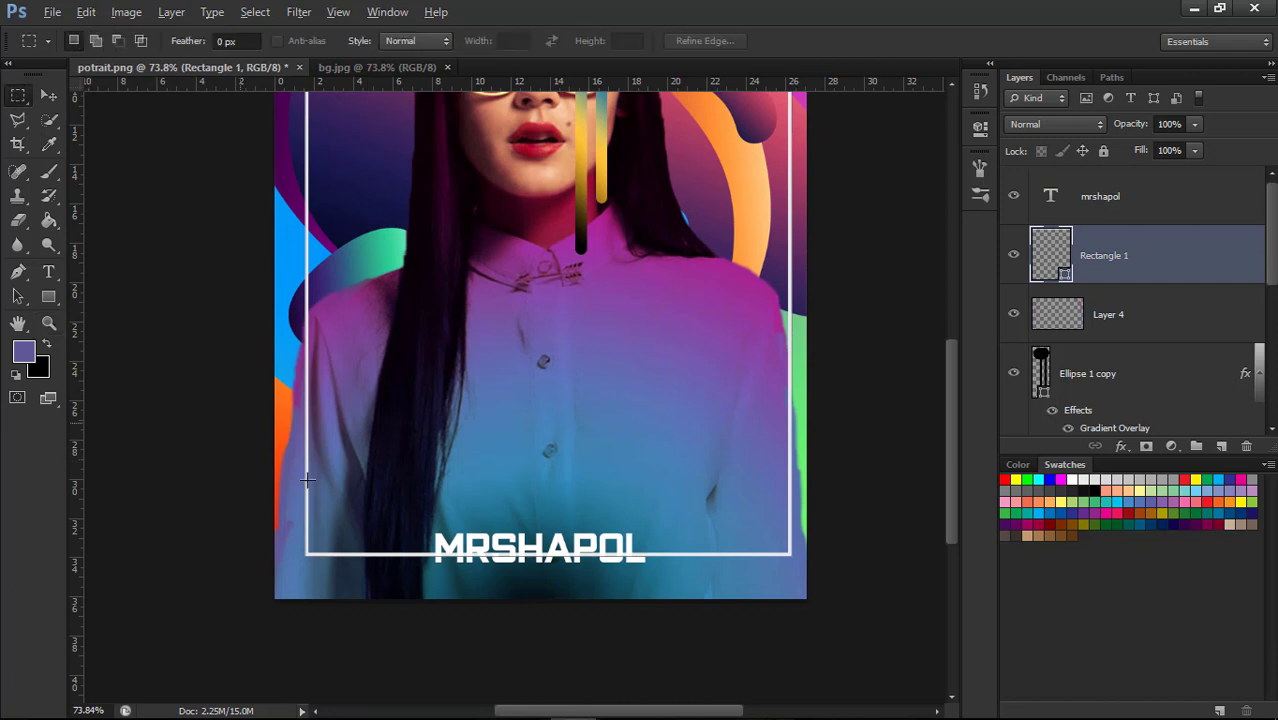
left_click_drag(433, 532, 646, 569)
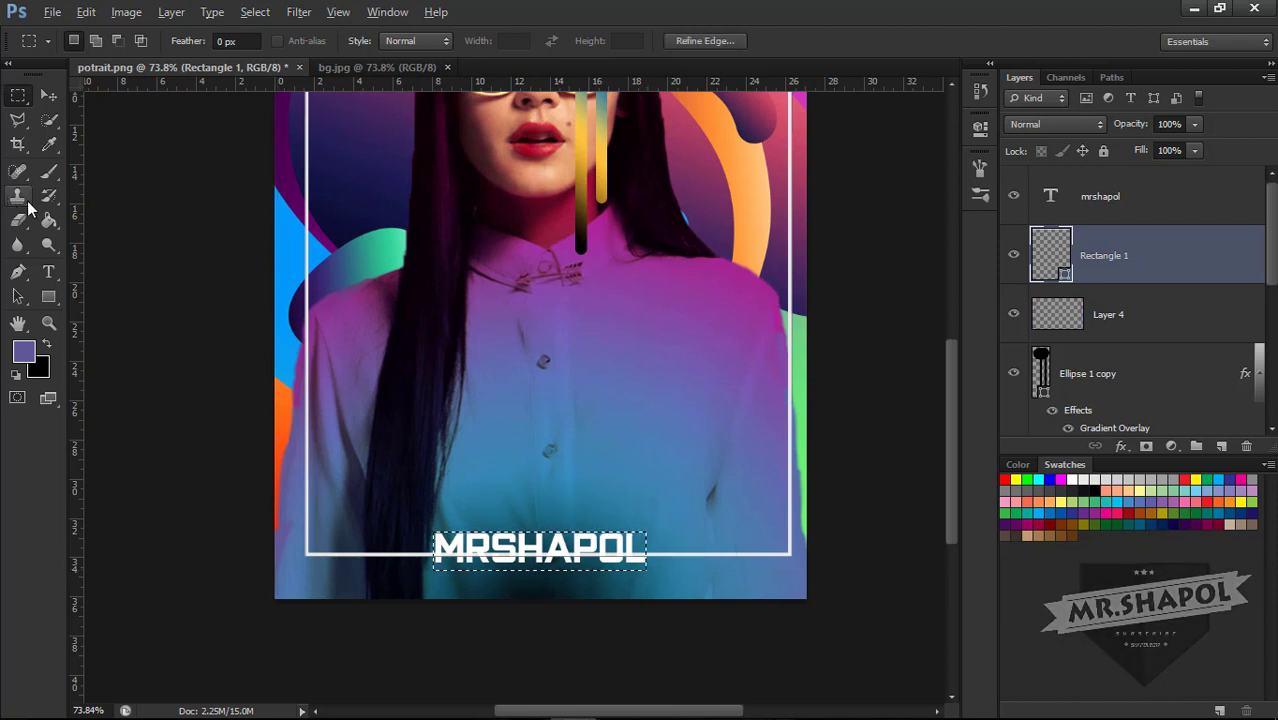
- Rasterize and erase the frame line behind the title, deselect, and open Rectangle 1's Blending Options
left_click(18, 220)
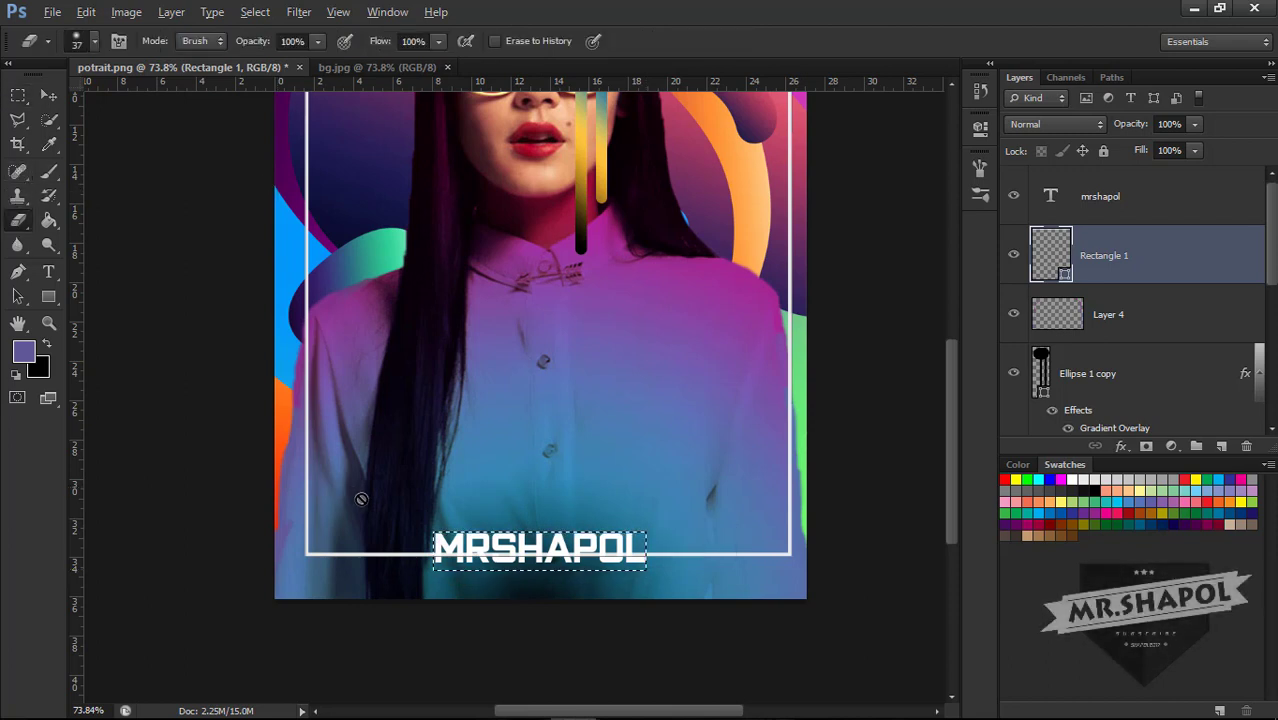
left_click(432, 548)
left_click(556, 292)
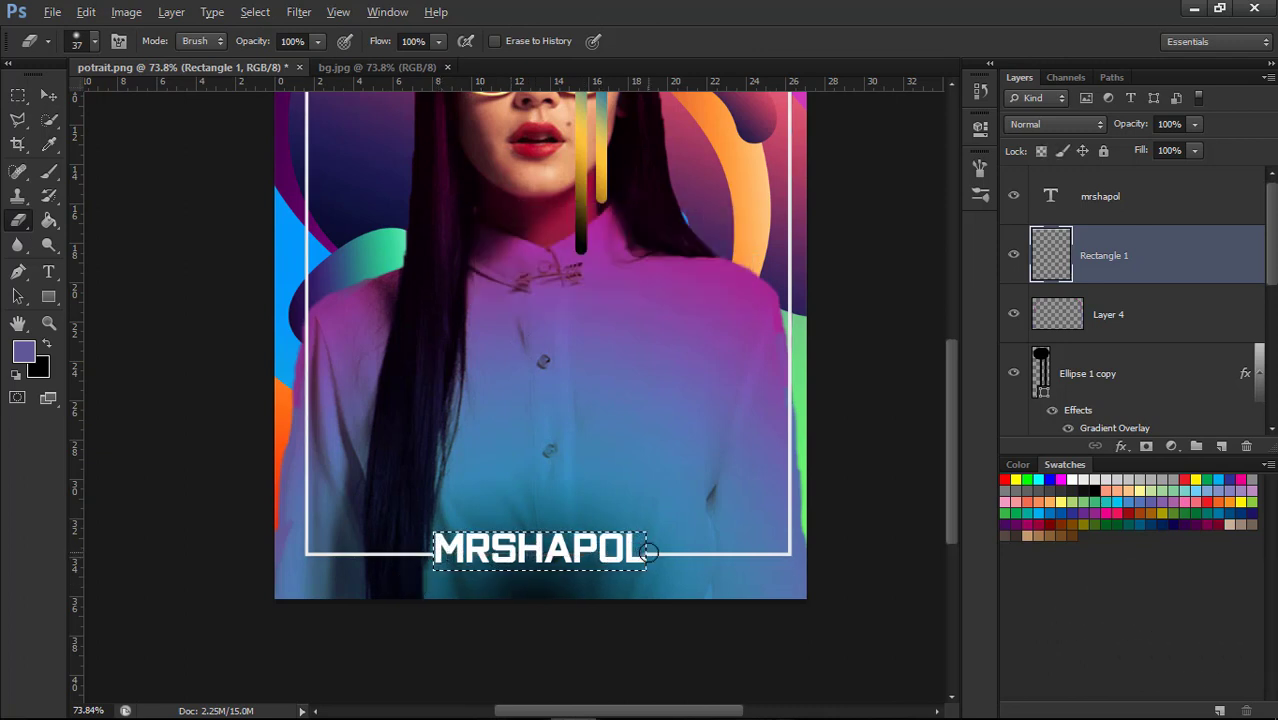
right_click(490, 474)
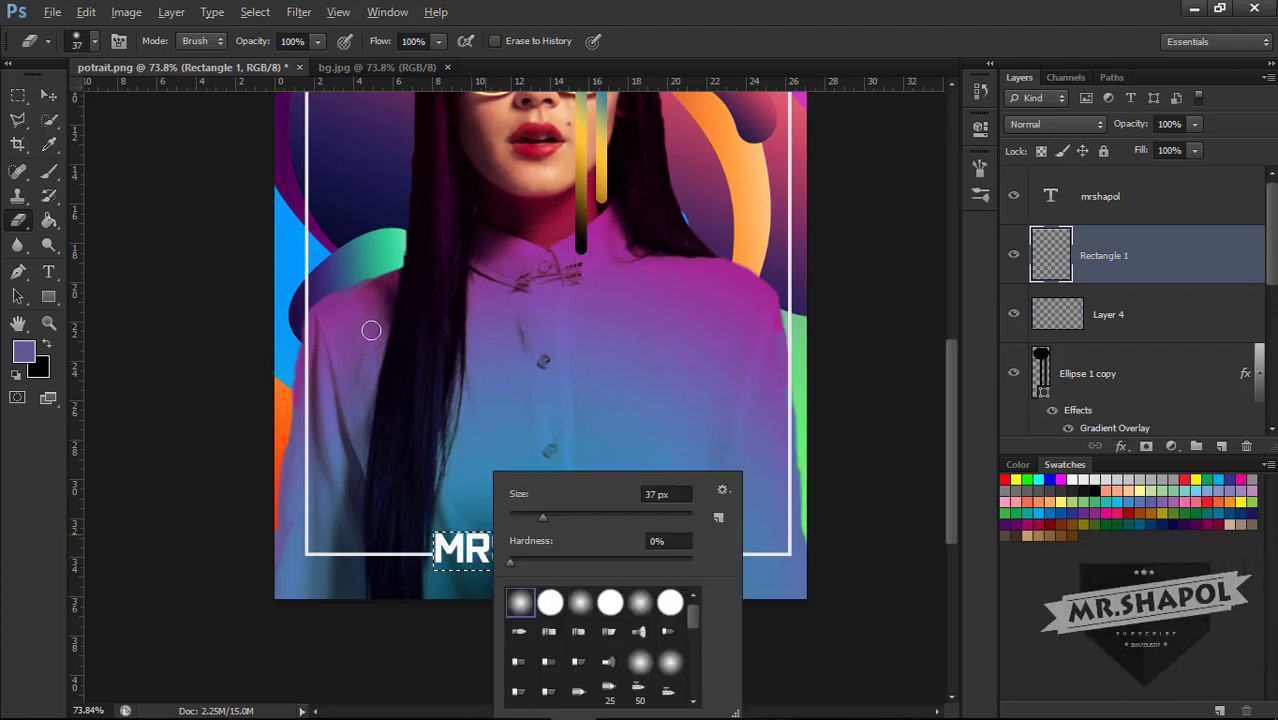
left_click(18, 96)
right_click(438, 334)
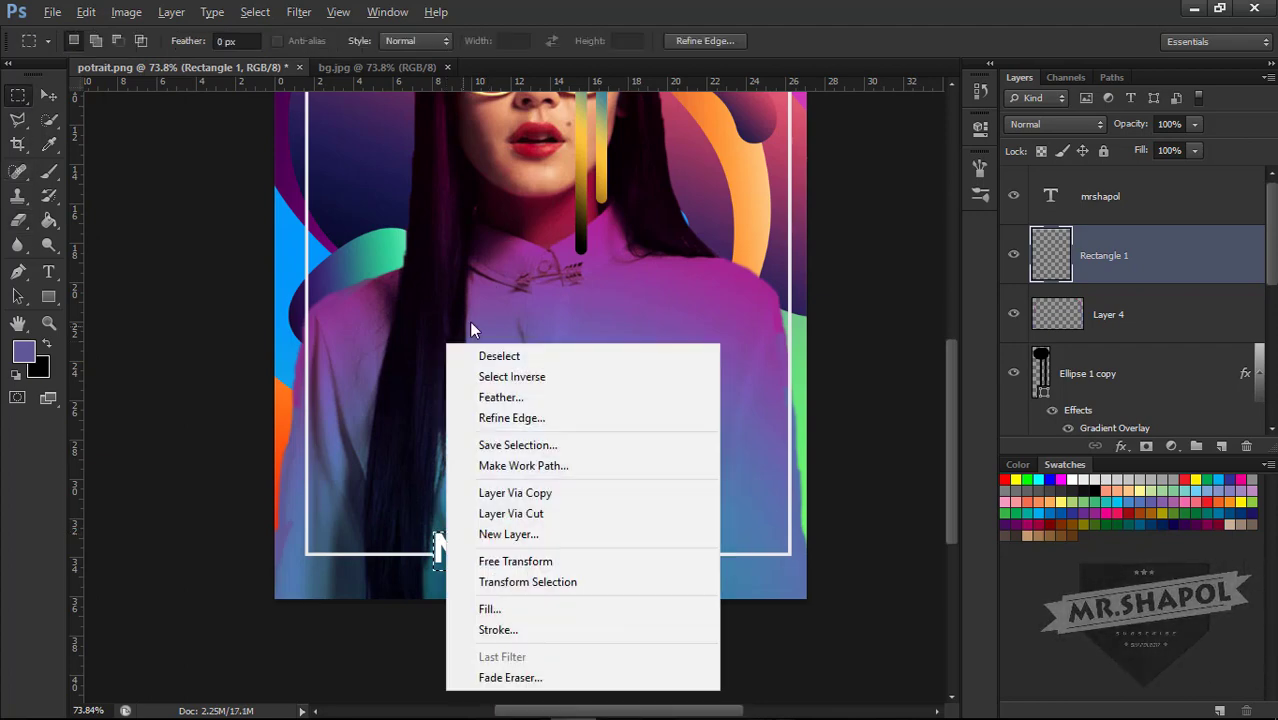
left_click(490, 355)
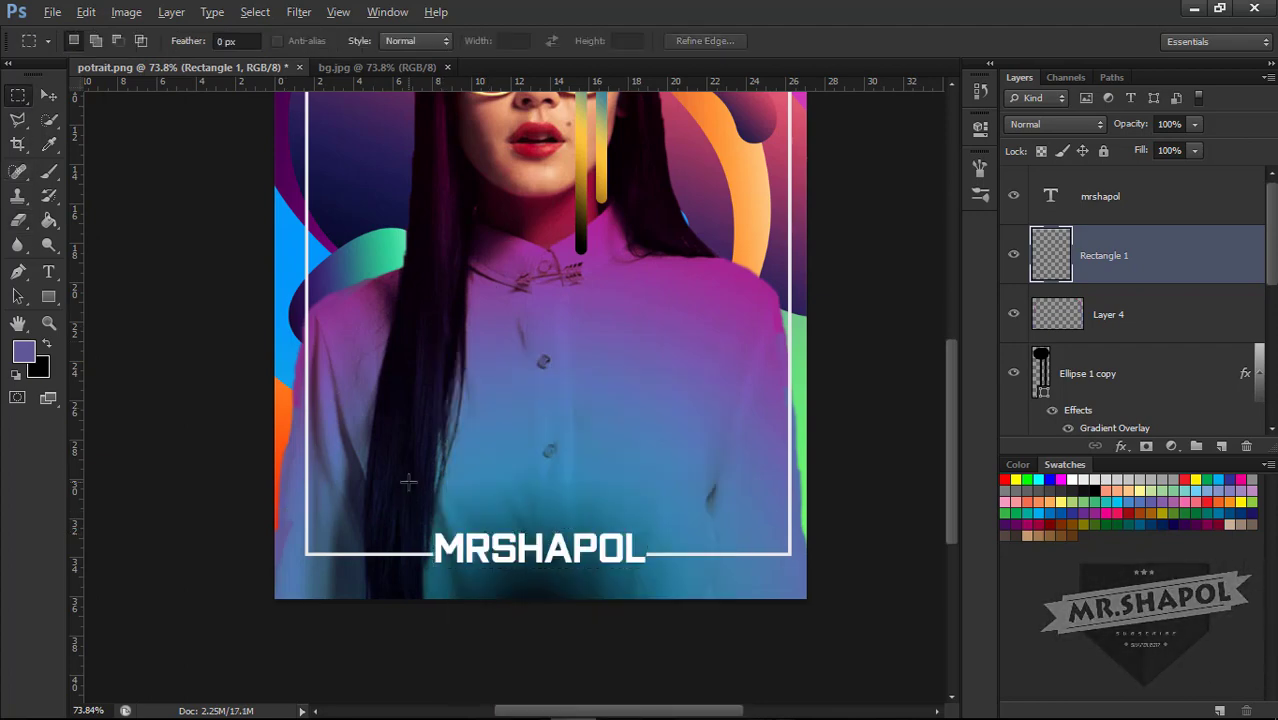
right_click(1083, 278)
left_click(848, 85)
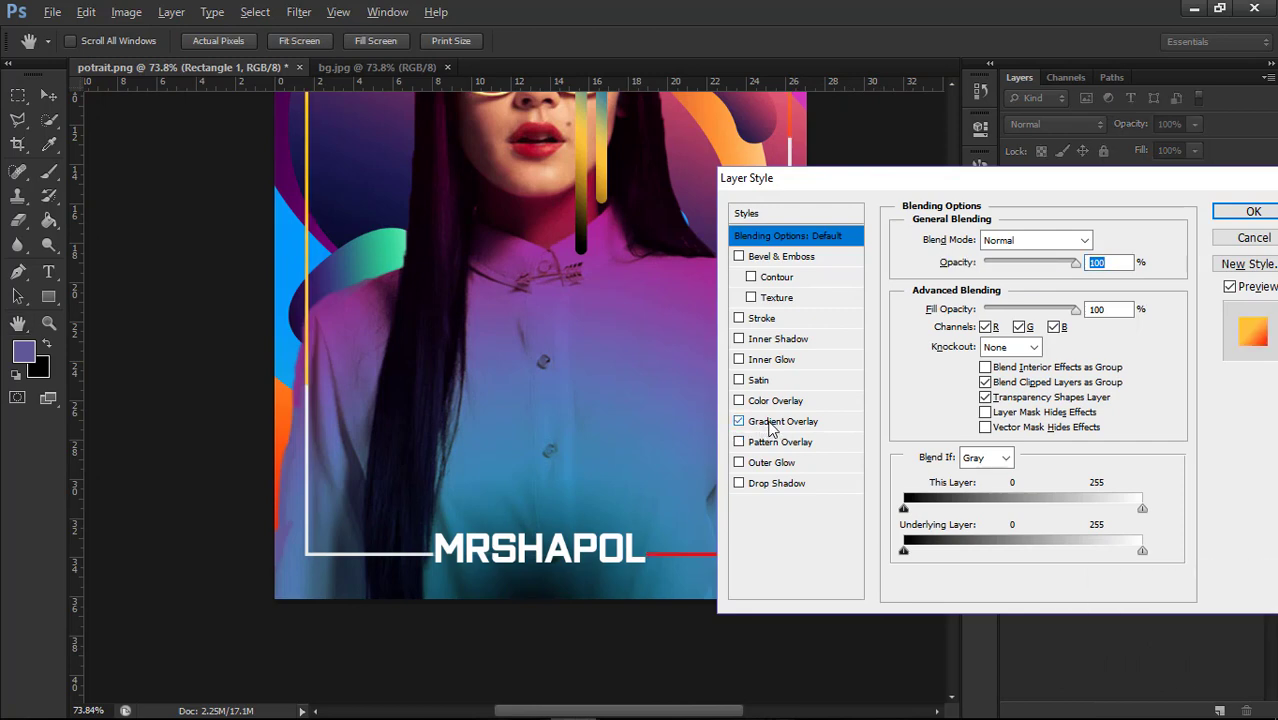
- Switch the frame's Gradient Overlay to the white-to-transparent preset and apply it
left_click(775, 422)
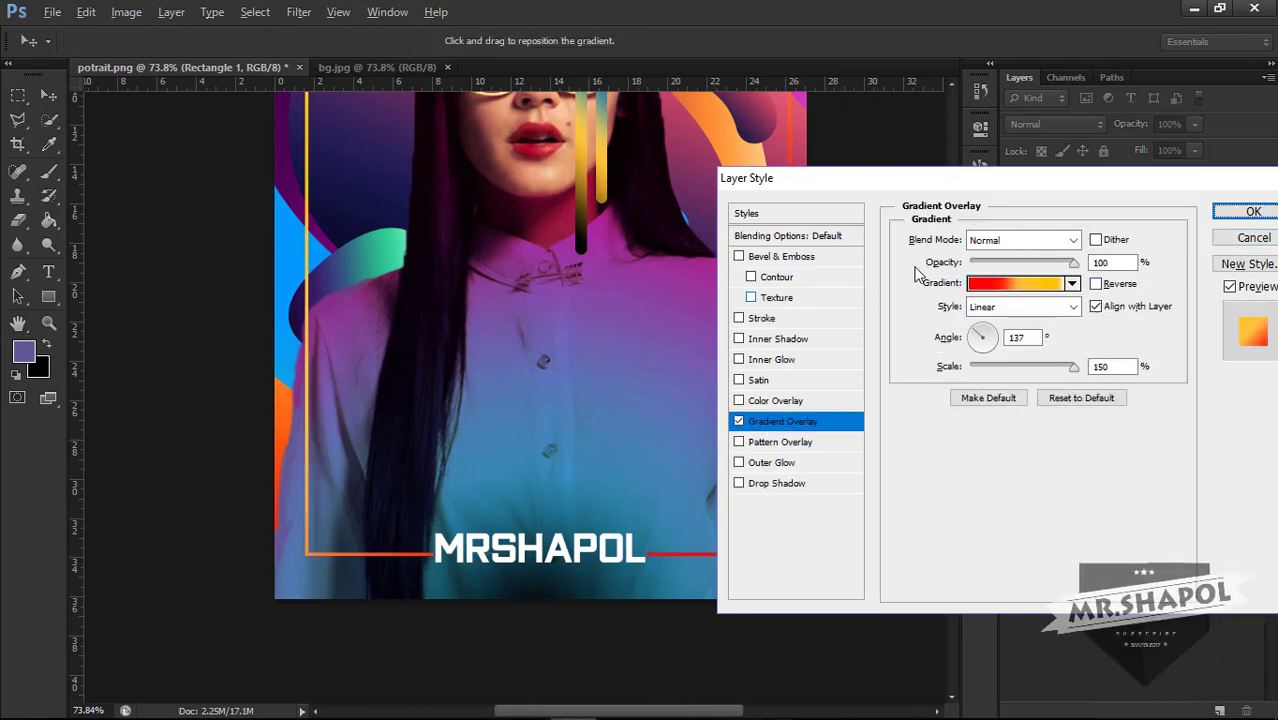
left_click(1015, 284)
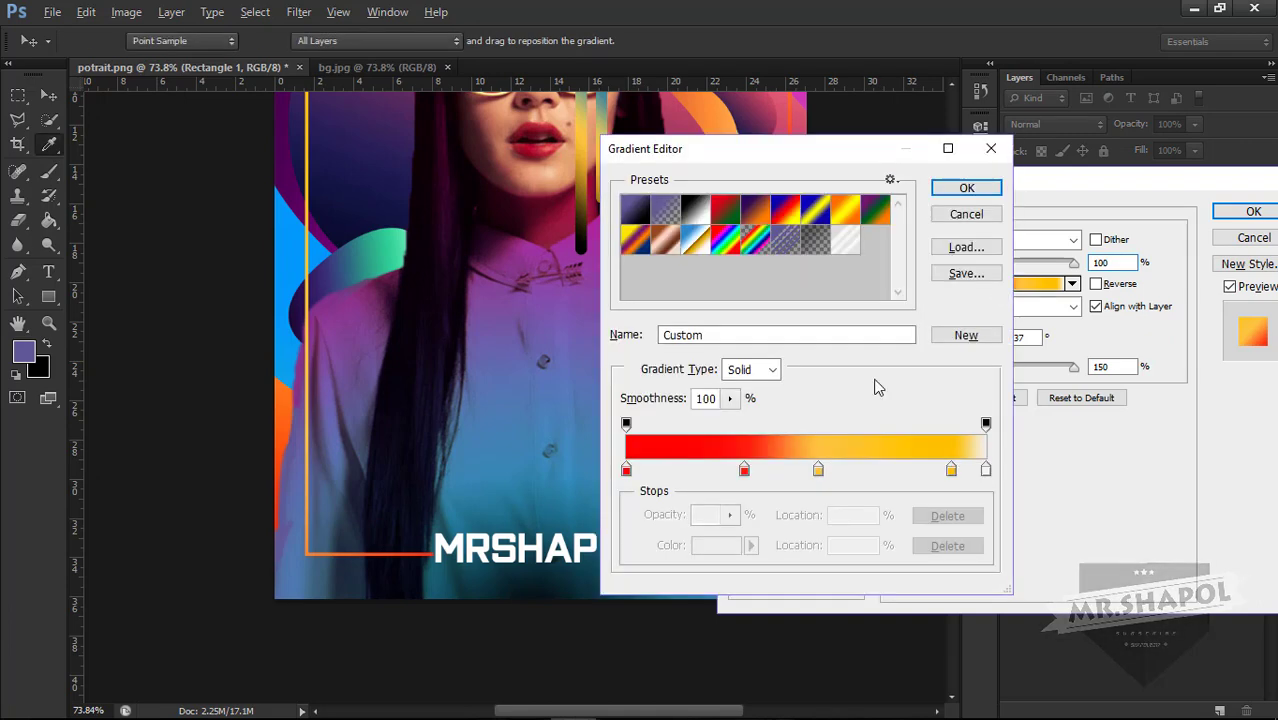
left_click(843, 236)
left_click(962, 188)
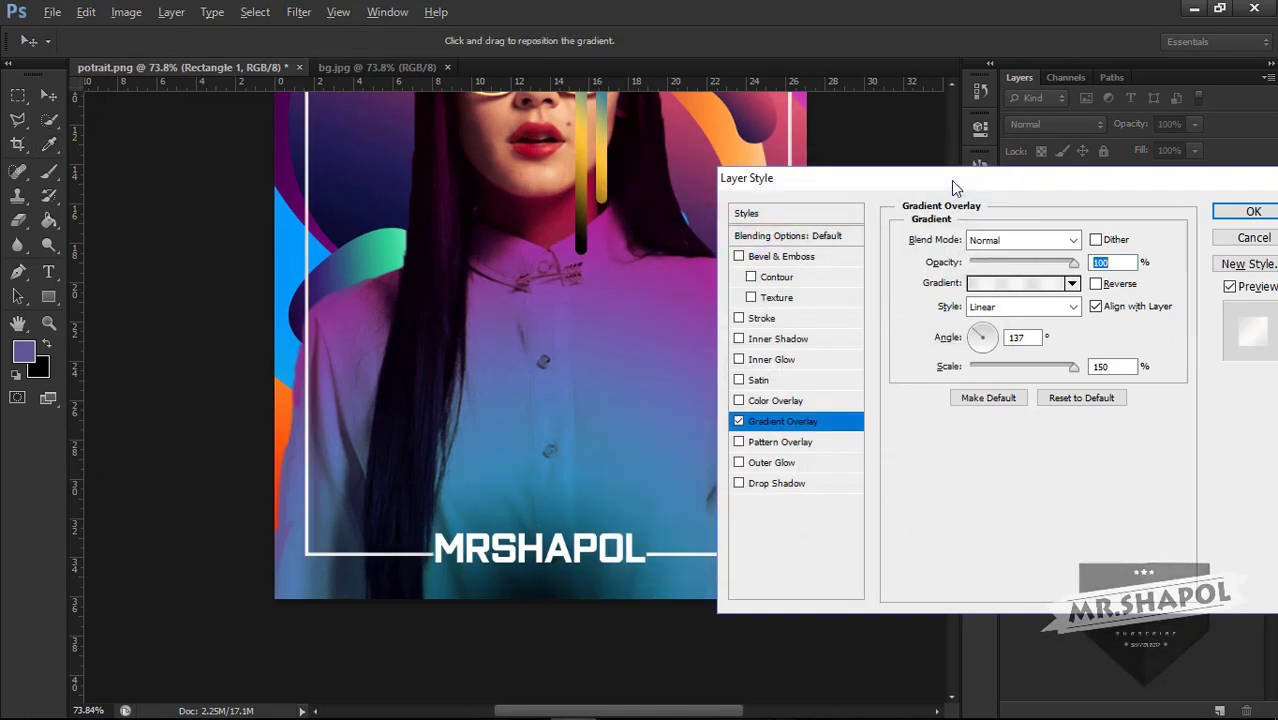
left_click(1262, 208)
left_click(1107, 207)
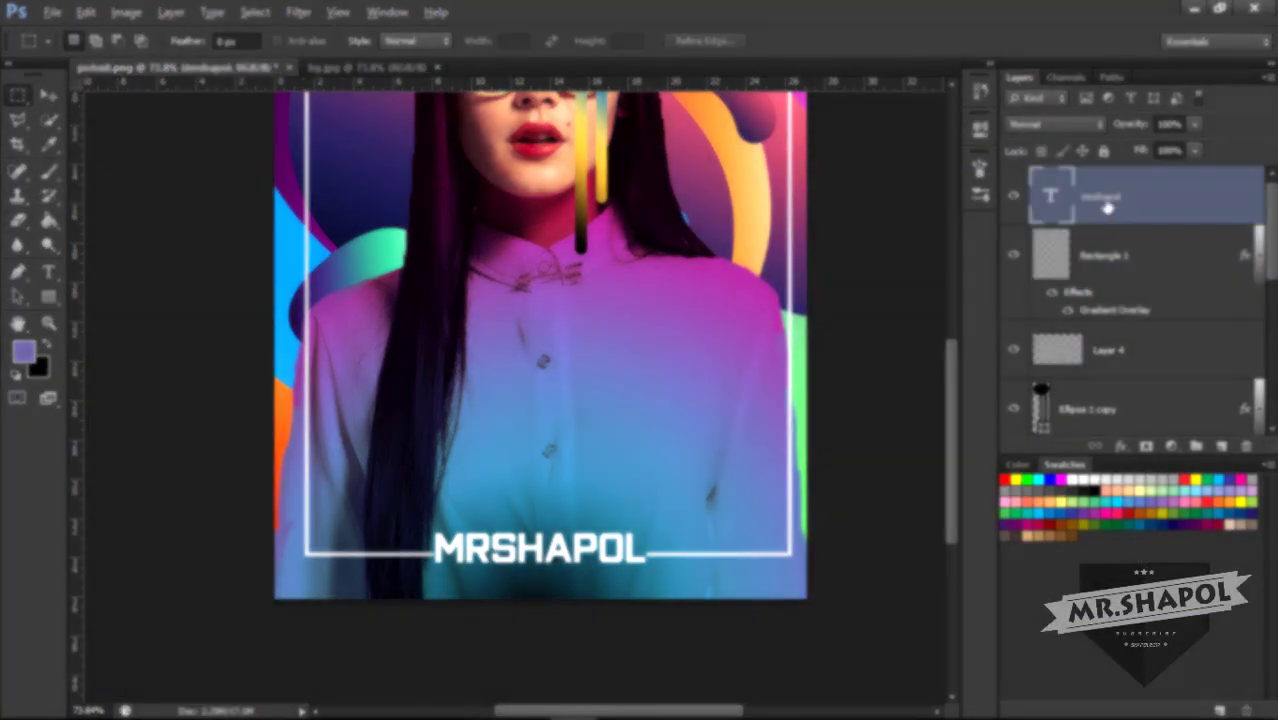
right_click(1107, 207)
left_click(995, 145)
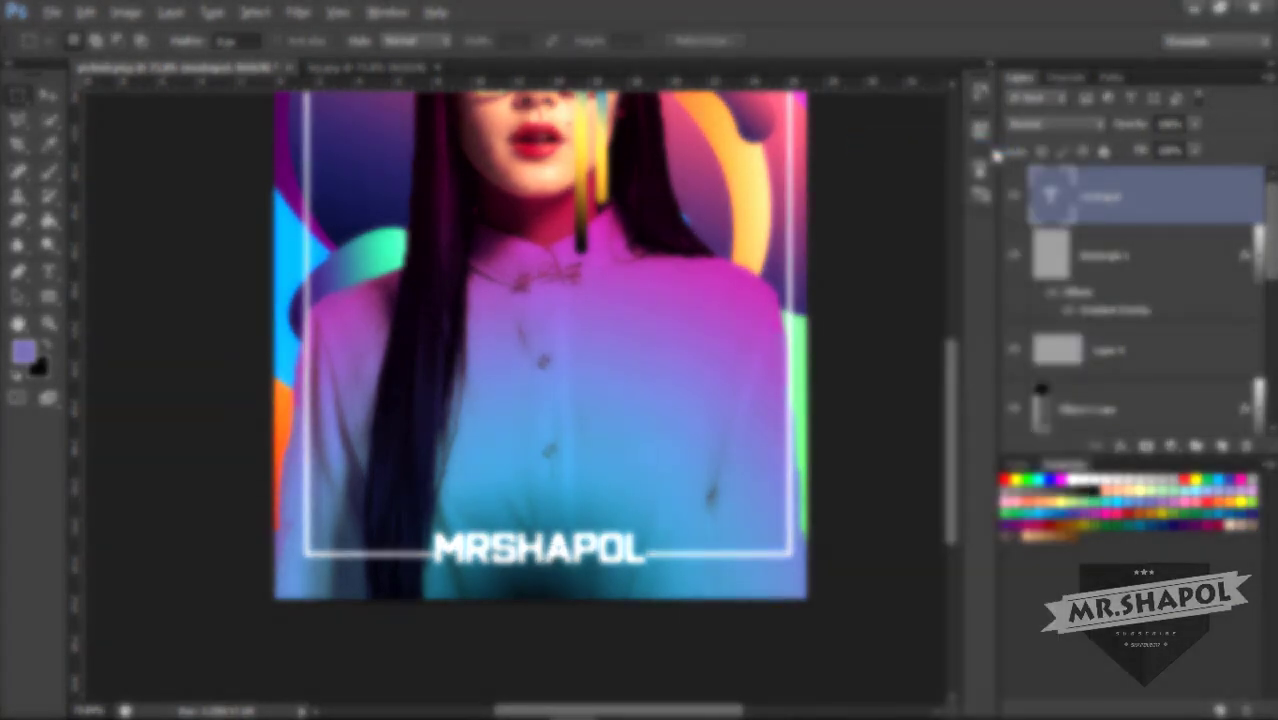